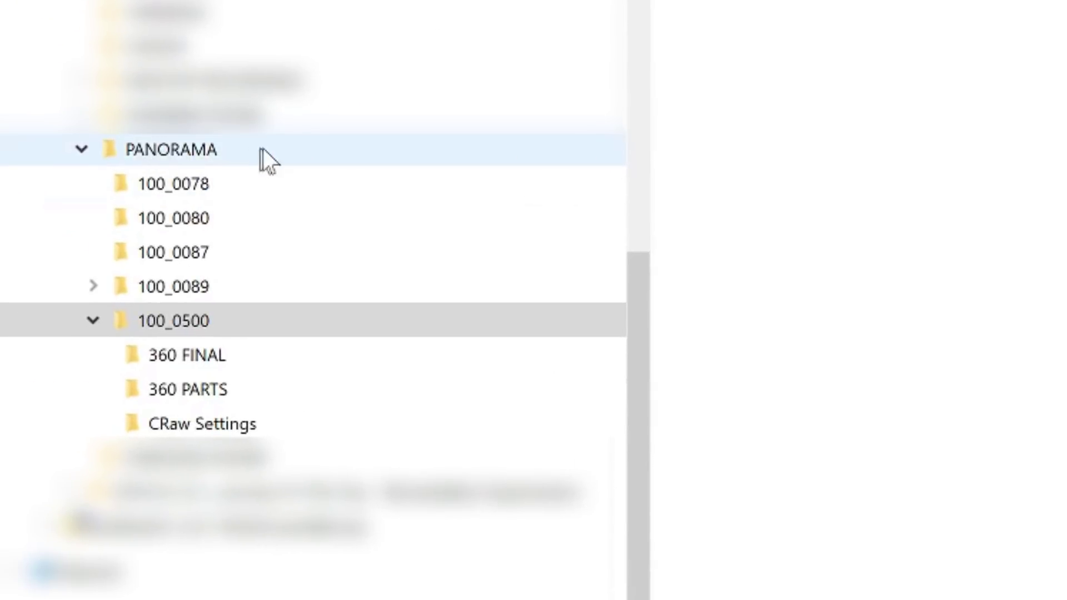
# Step: Browse the PANORAMA and 100_0500 folders, showing the 360 FINAL, 360 PARTS and CRaw Settings folders
pyautogui.click(235, 150)
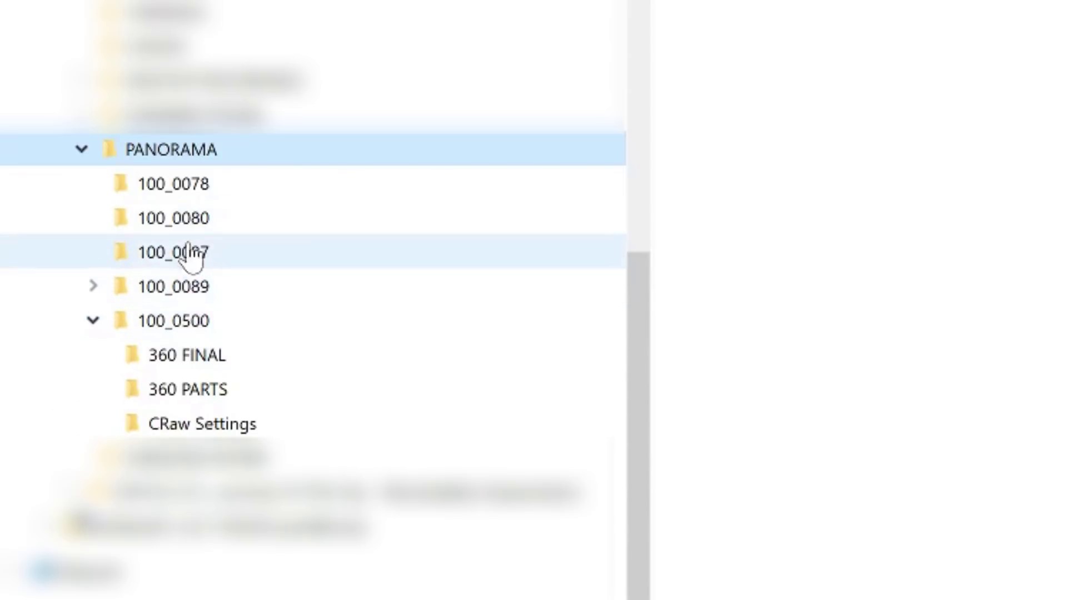
pyautogui.click(179, 328)
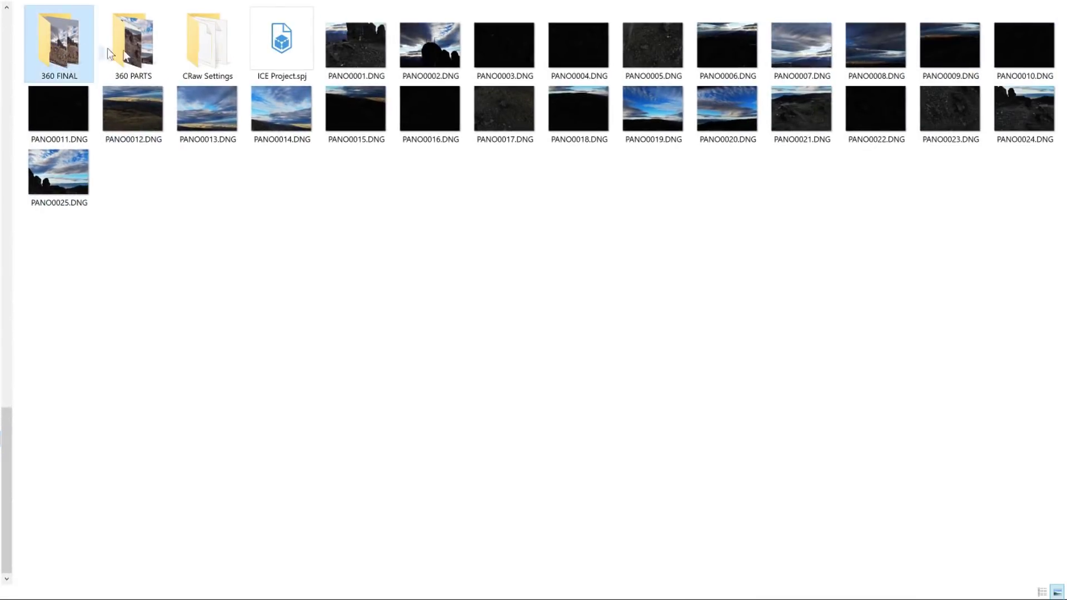
pyautogui.click(56, 52)
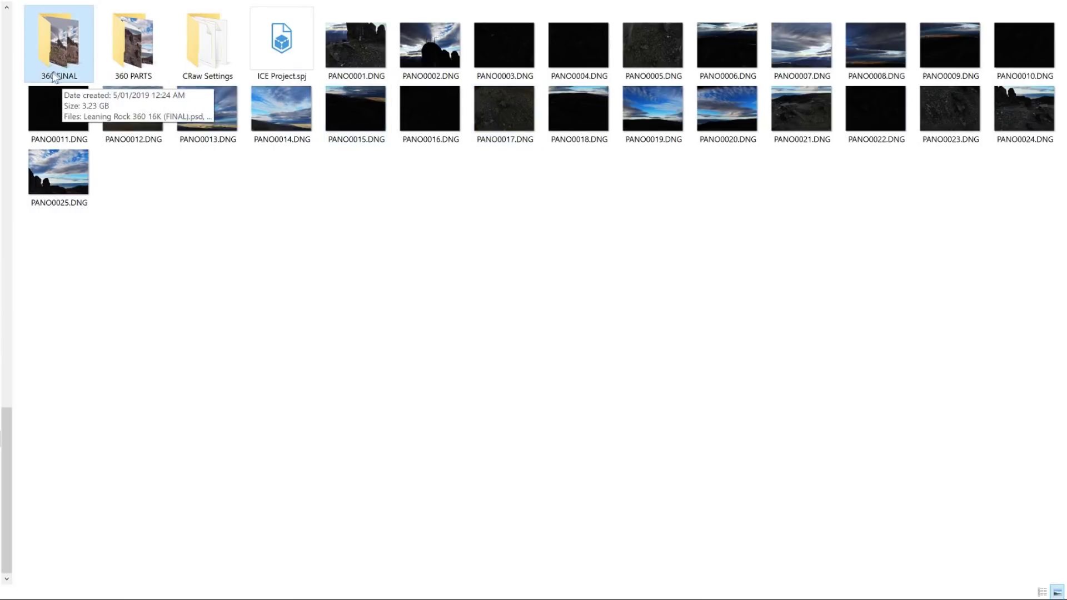
pyautogui.click(120, 80)
pyautogui.click(183, 78)
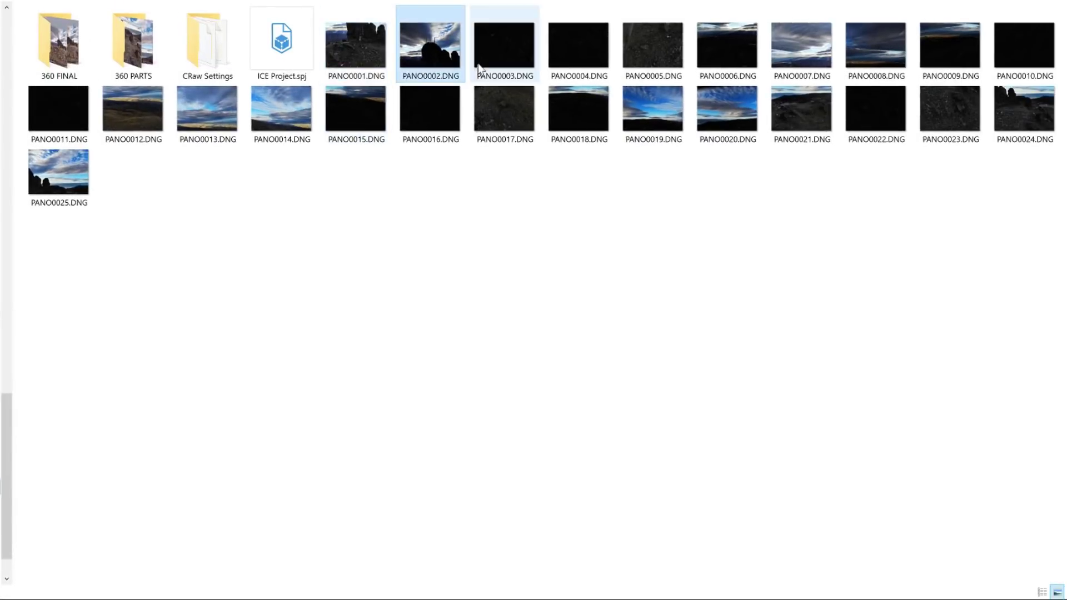
# Step: Select the DNG range PANO0001 through PANO0025, then clear the selection again
pyautogui.click(358, 59)
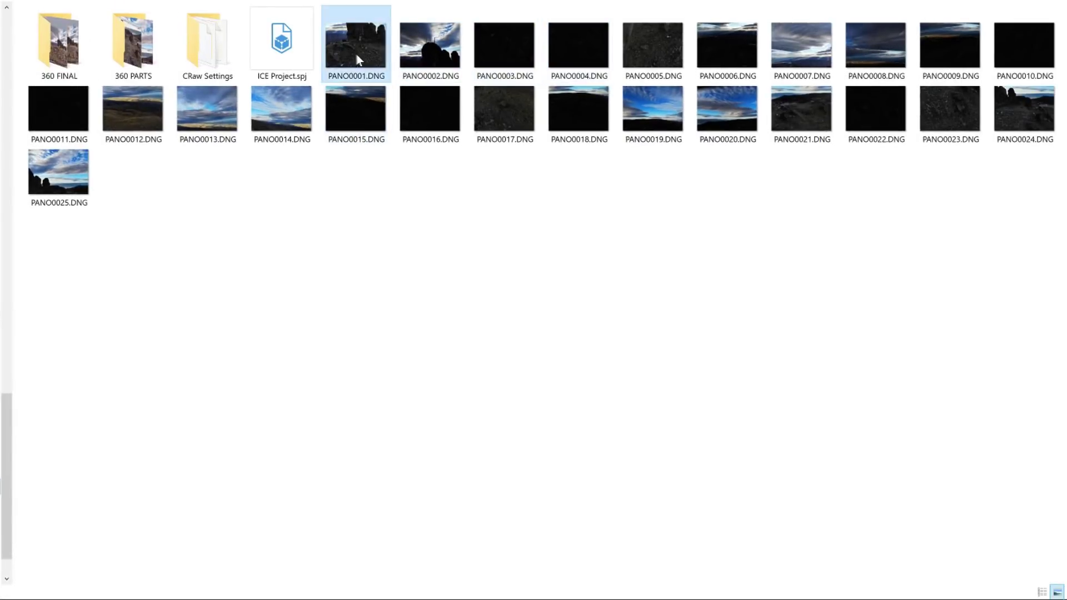
pyautogui.click(410, 63)
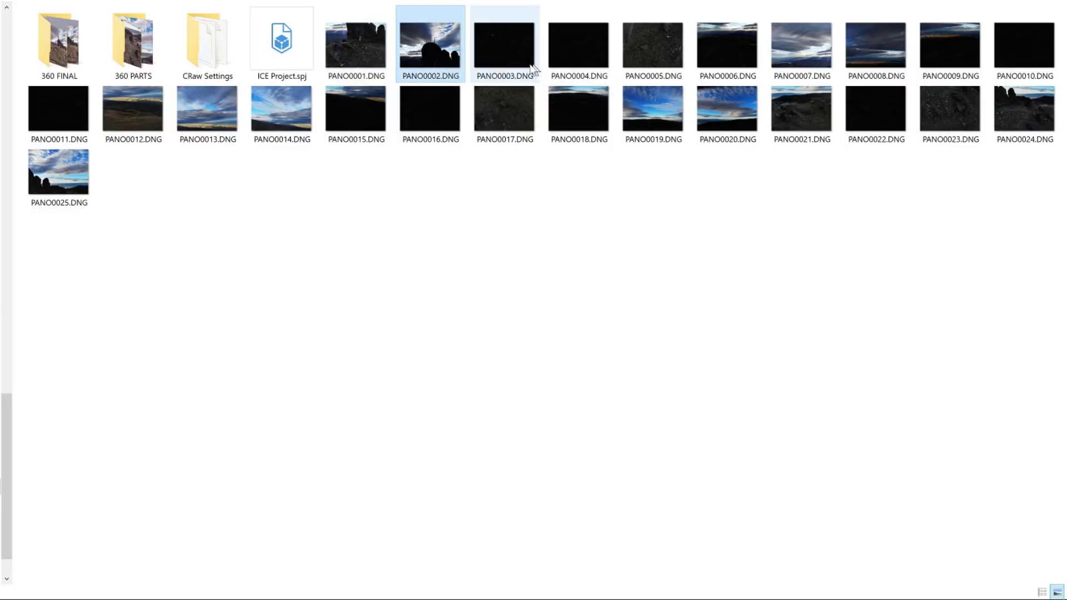
pyautogui.click(359, 35)
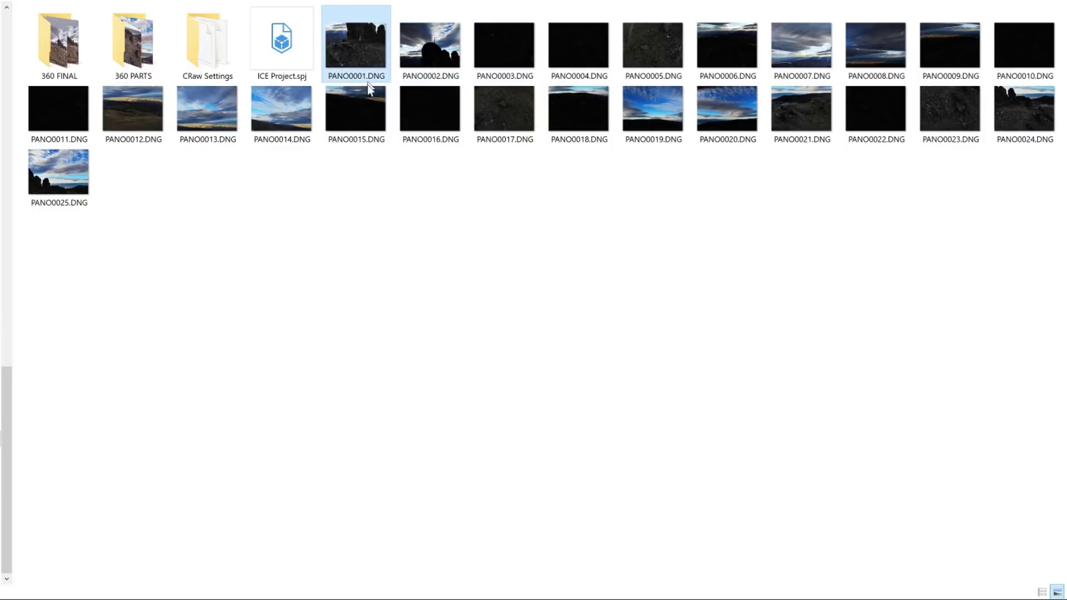
pyautogui.keyDown('shift'); pyautogui.click(57, 184); pyautogui.keyUp('shift')
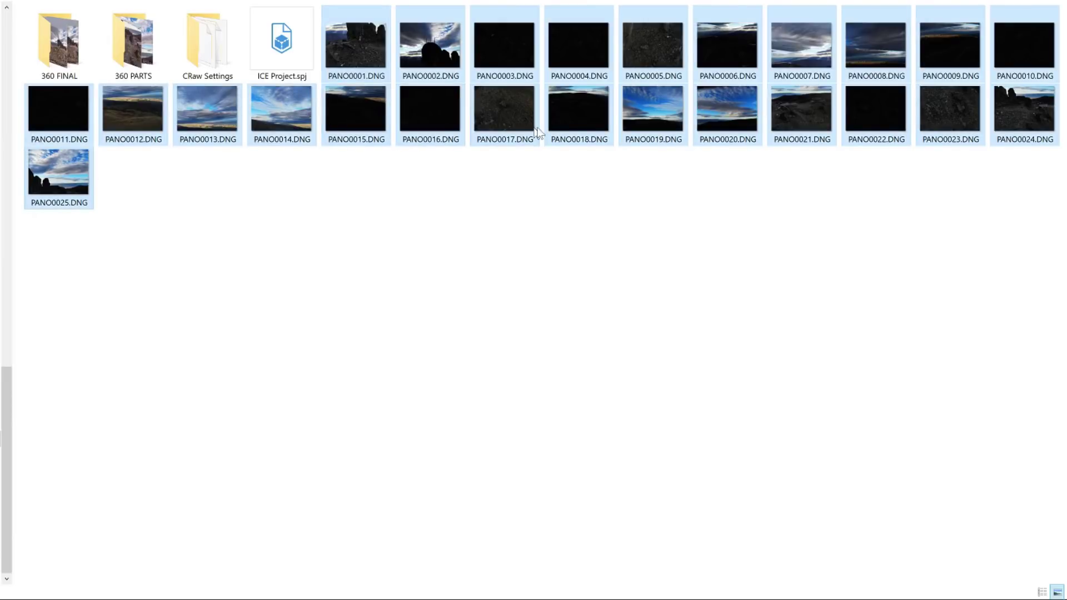
pyautogui.click(124, 48)
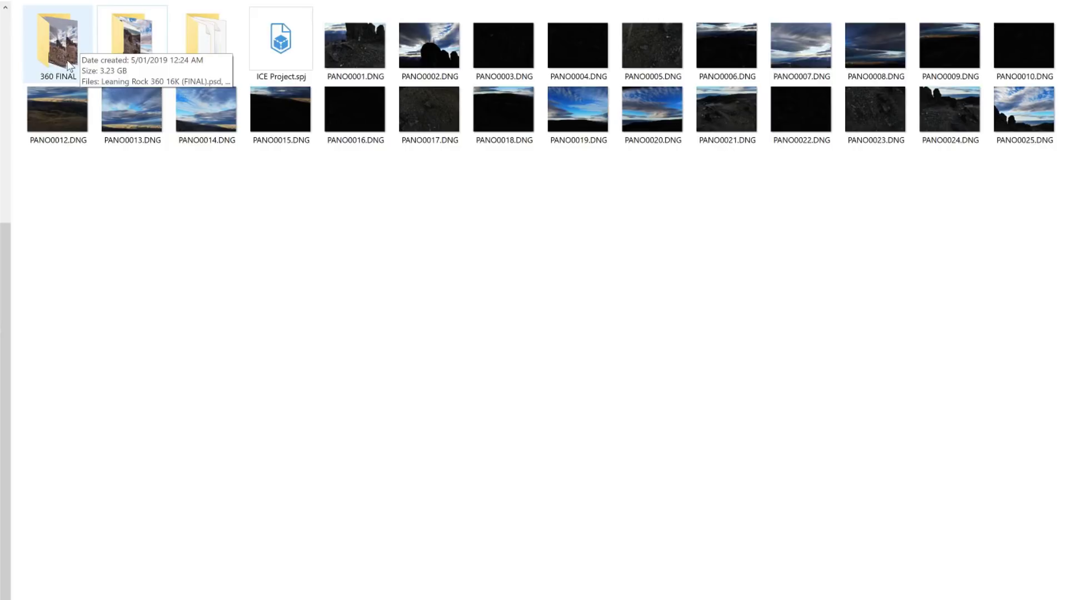
pyautogui.click(497, 215)
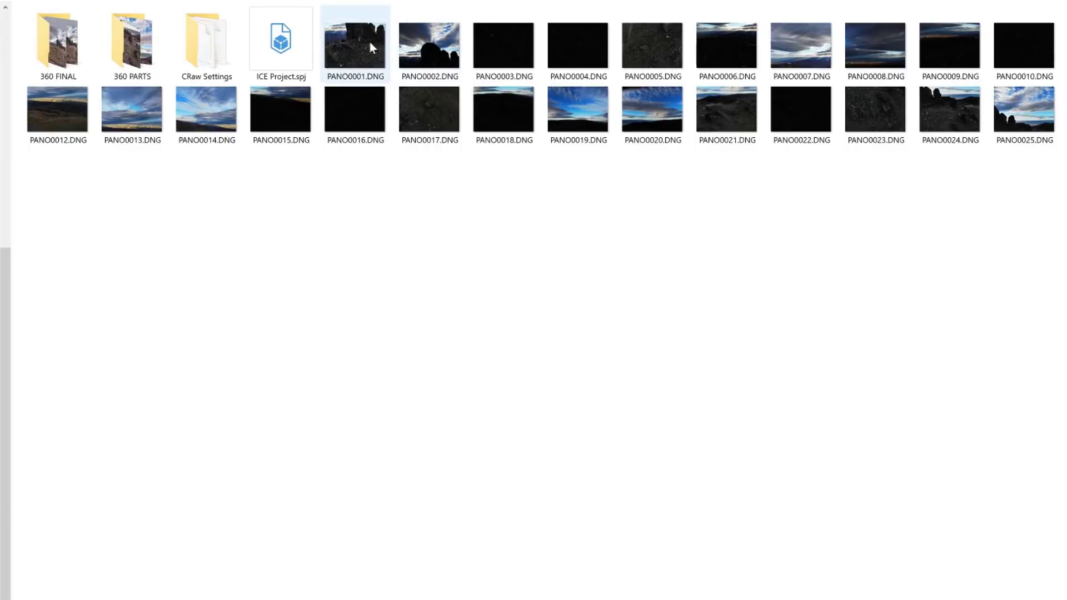
# Step: Select PANO0001 through PANO0025 and drag all 25 DNGs into Photoshop to open them
pyautogui.click(369, 42)
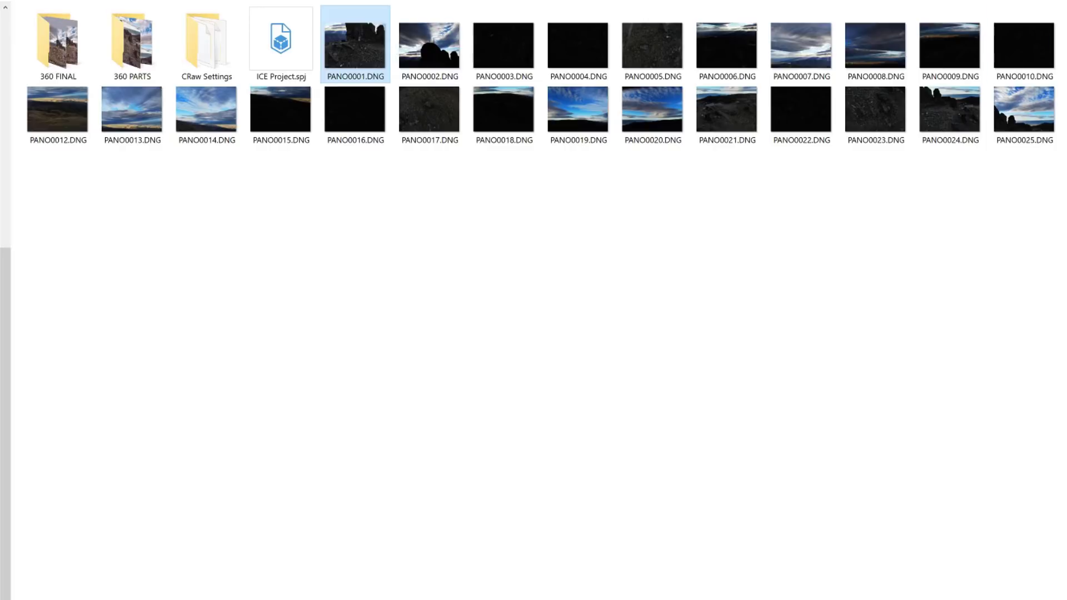
pyautogui.keyDown('shift'); pyautogui.click(1040, 114); pyautogui.keyUp('shift')
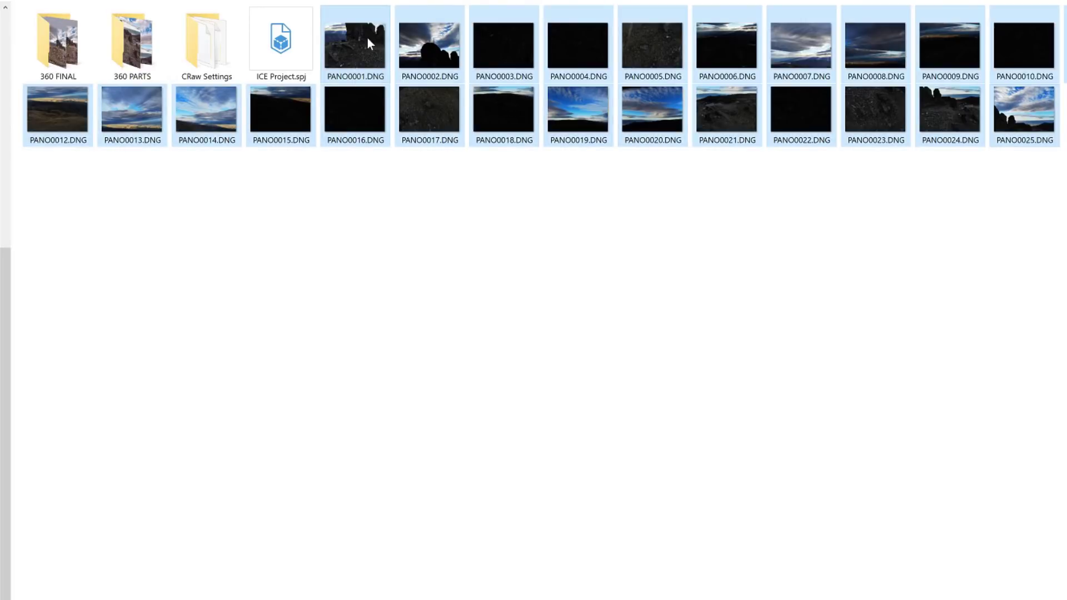
pyautogui.moveTo(367, 37); pyautogui.dragTo(471, 531)
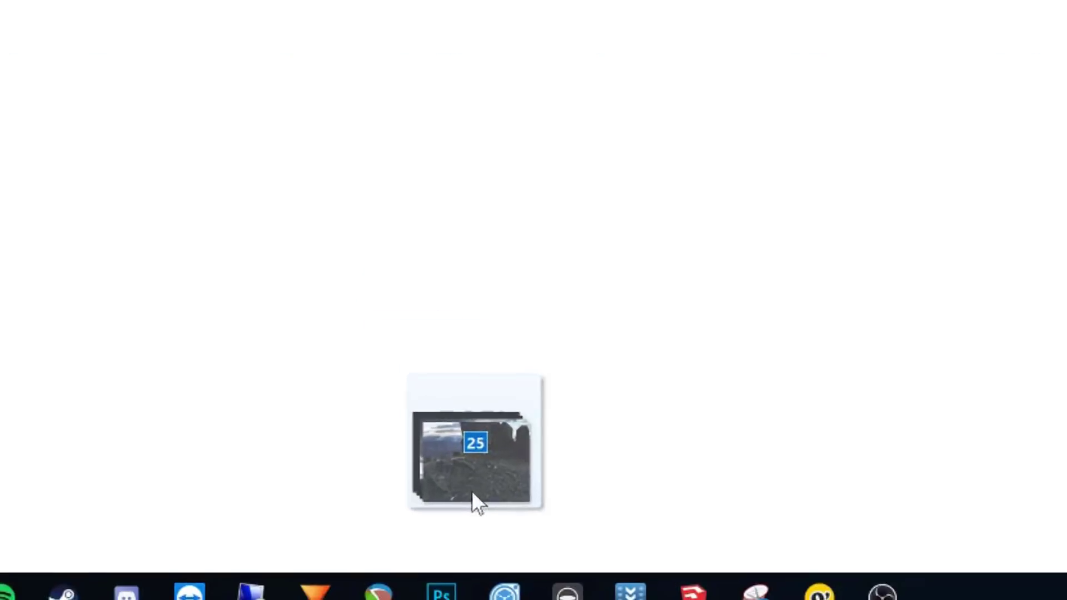
pyautogui.moveTo(472, 492); pyautogui.dragTo(419, 327)
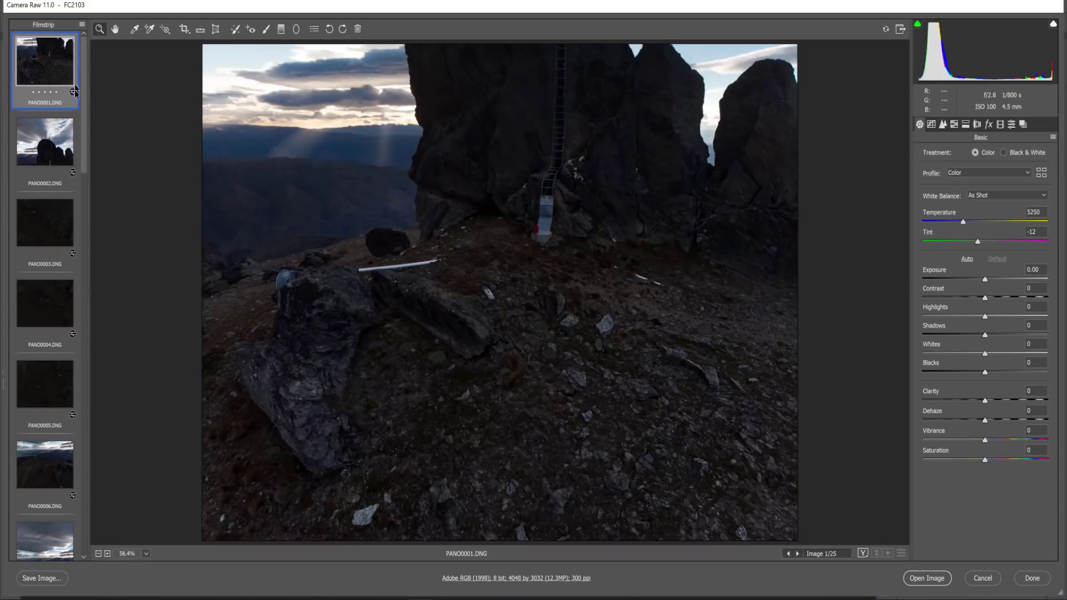
pyautogui.scroll(-7, 88, 267)
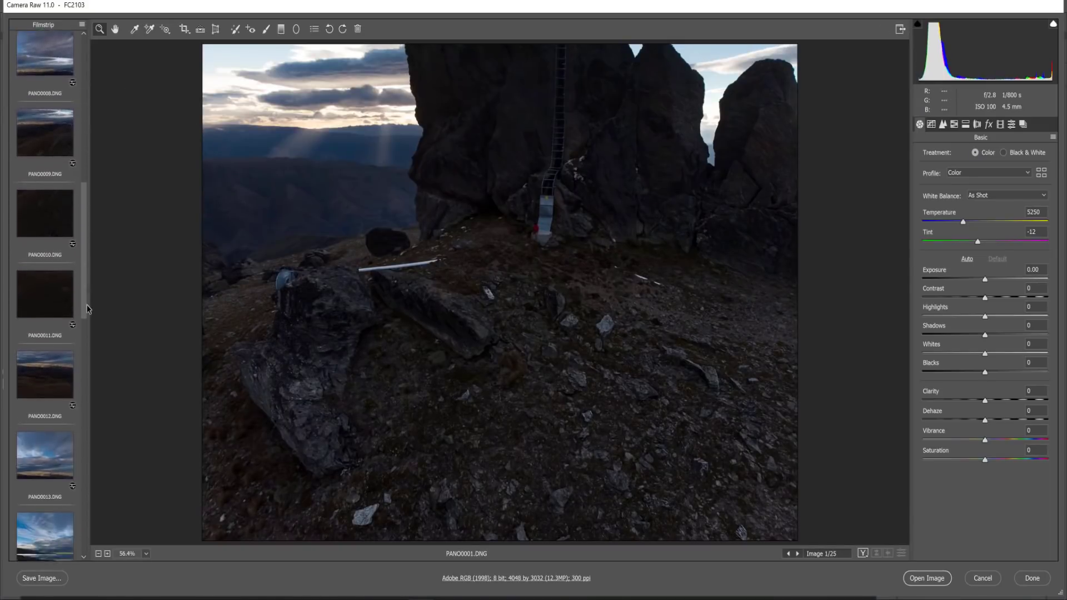
pyautogui.moveTo(88, 309); pyautogui.dragTo(106, 546)
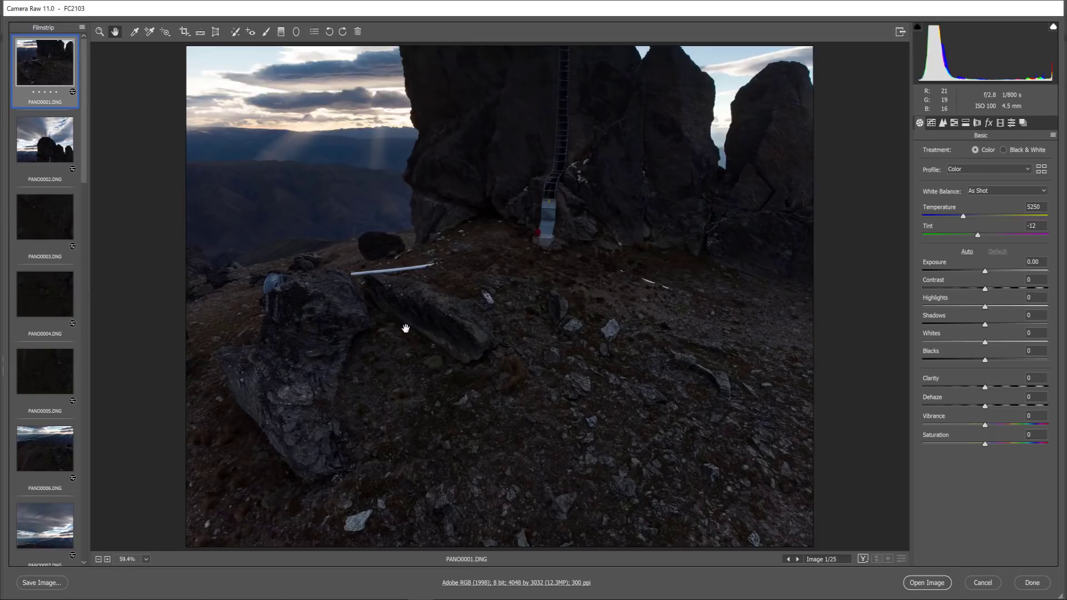
# Step: Apply the My Settings snapshot to PANO0001 and PANO0002, then advance to PANO0003
pyautogui.hotkey('ctrl', 'alt', '9')
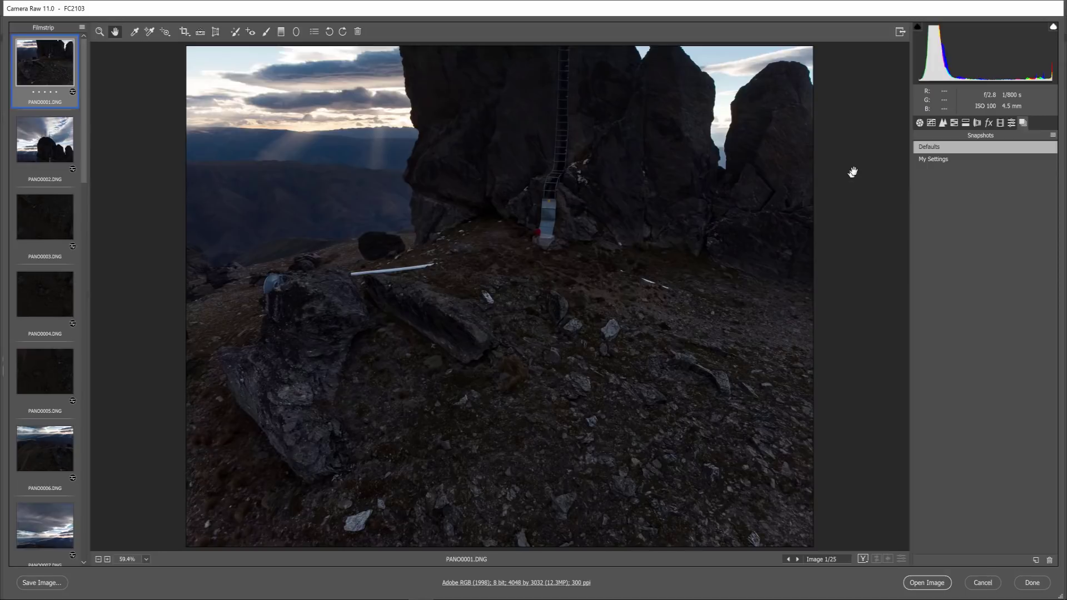
pyautogui.click(924, 162)
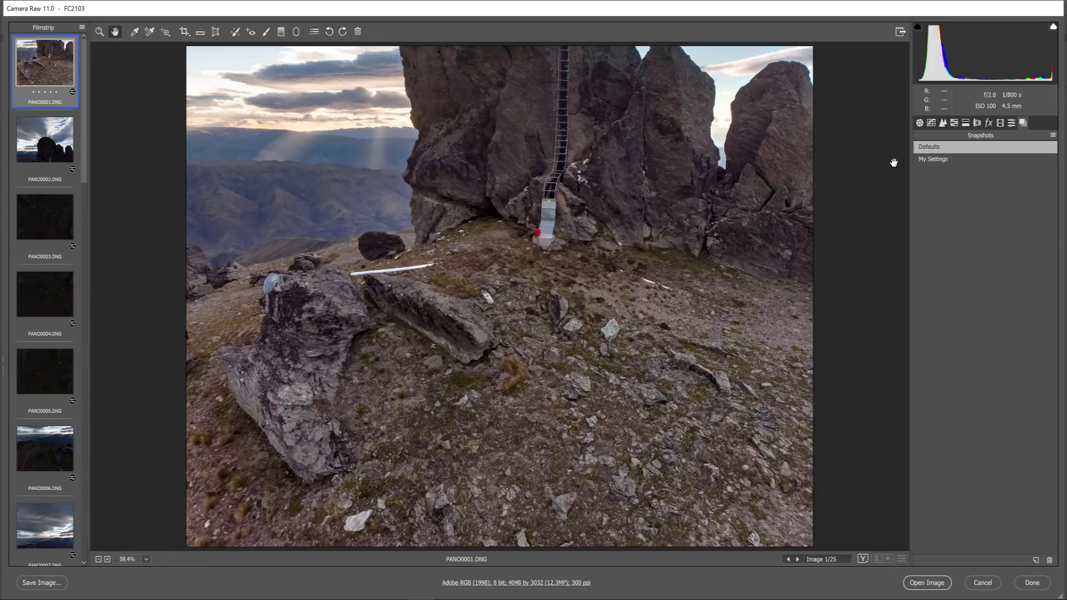
pyautogui.click(53, 146)
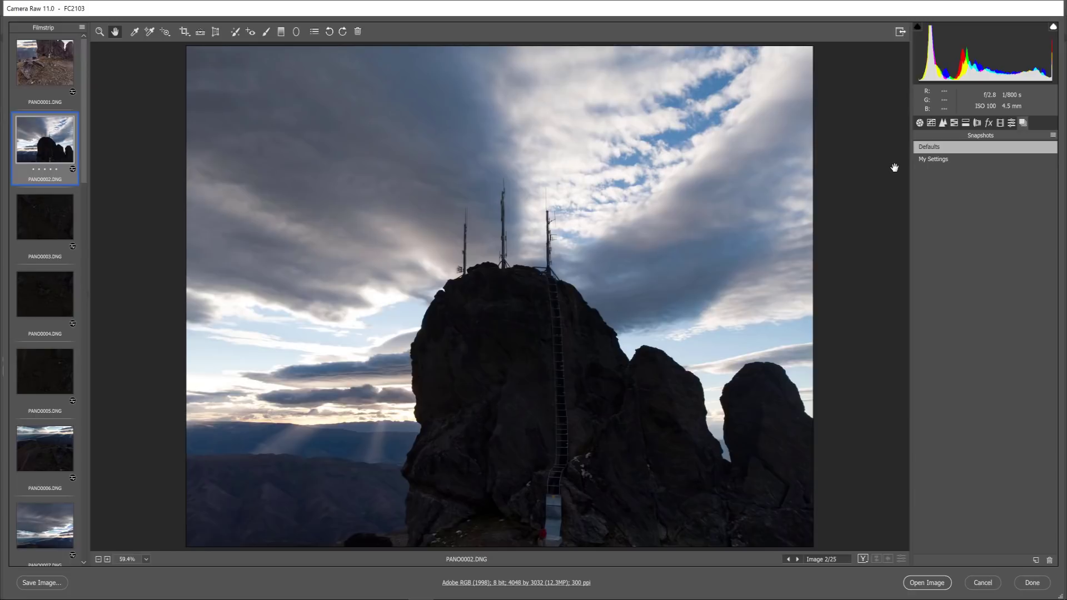
pyautogui.click(923, 161)
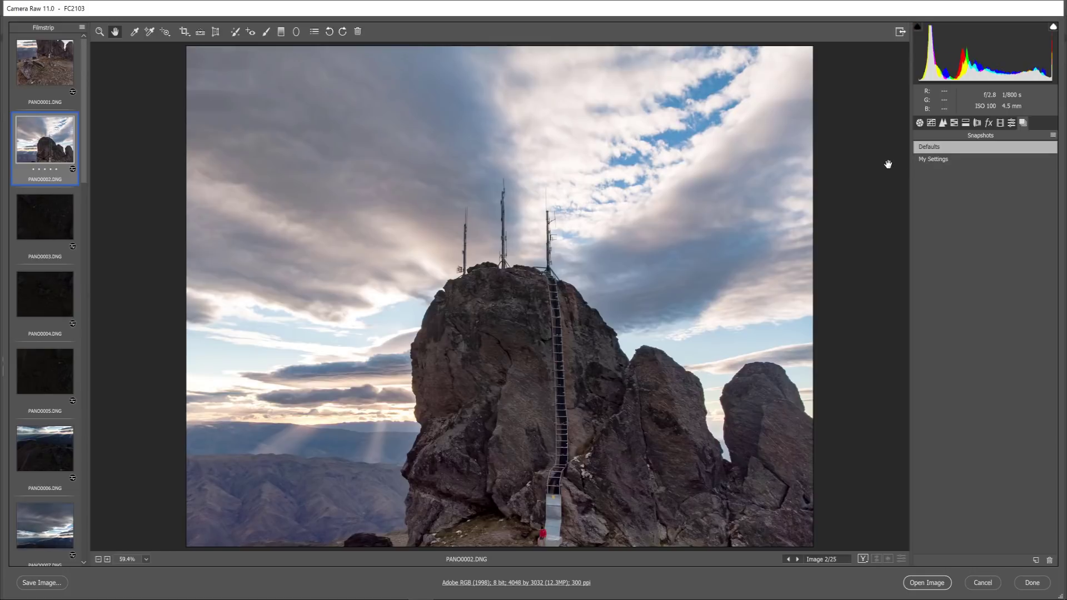
pyautogui.press('Down')
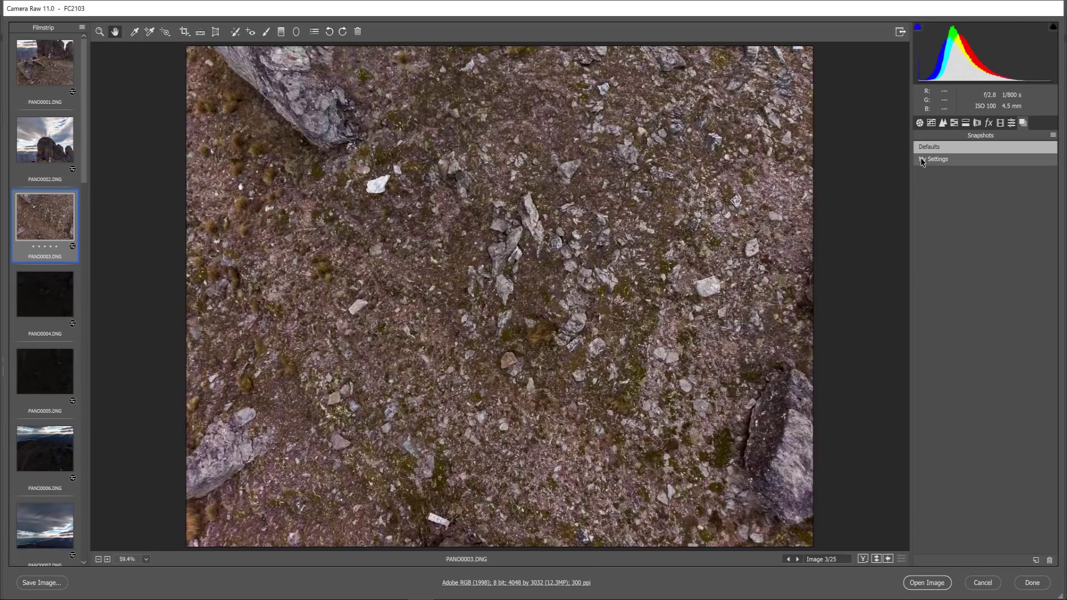
# Step: Return to the first image, PANO0001
pyautogui.press('Home')
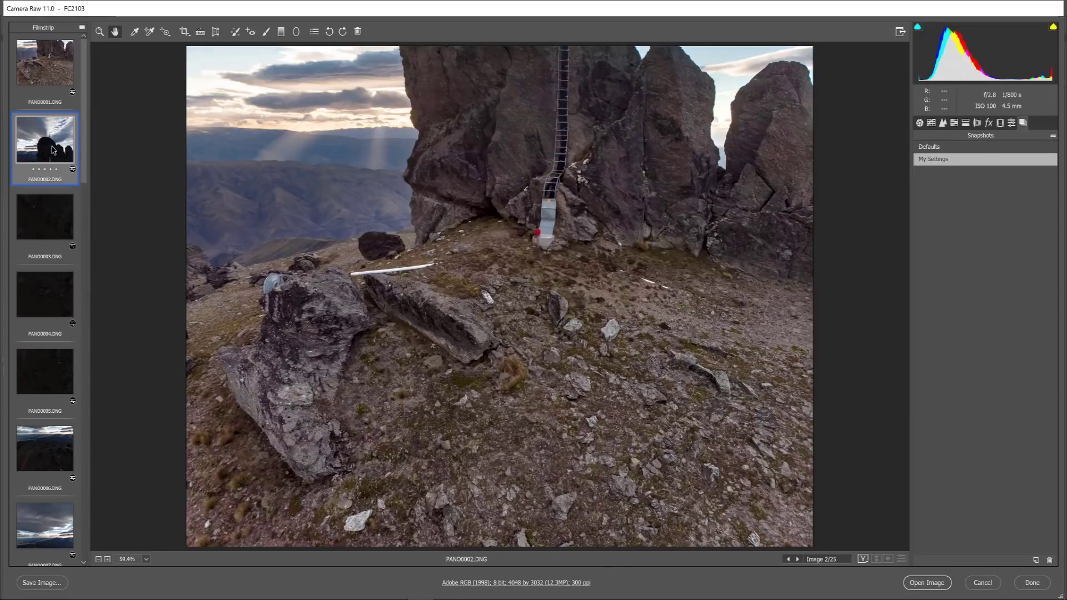
# Step: Apply the My Settings snapshot to PANO0002 and PANO0003
pyautogui.click(943, 162)
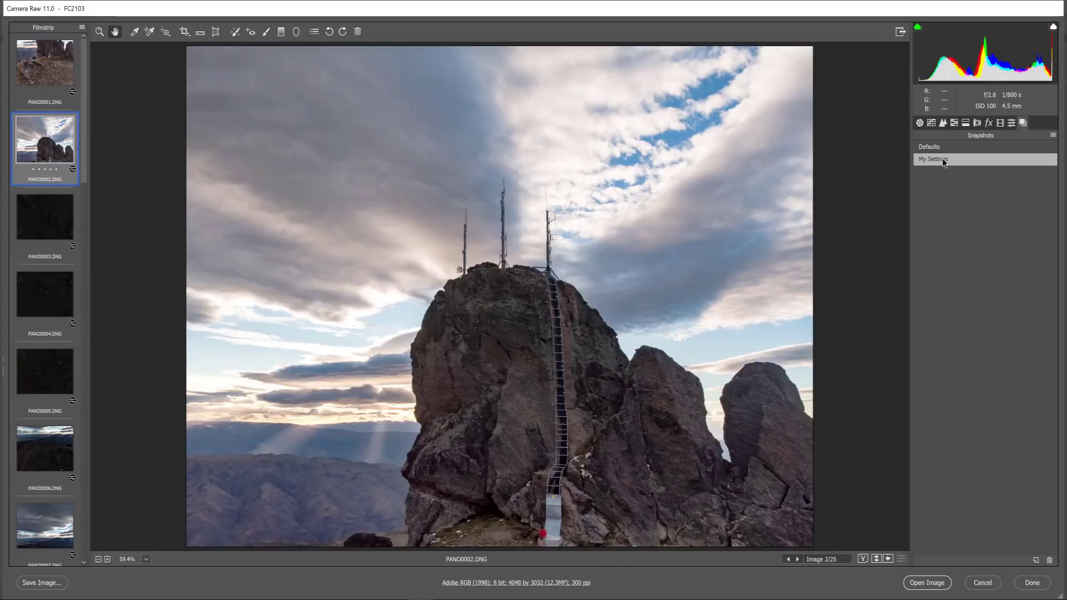
pyautogui.press('Down')
pyautogui.click(937, 160)
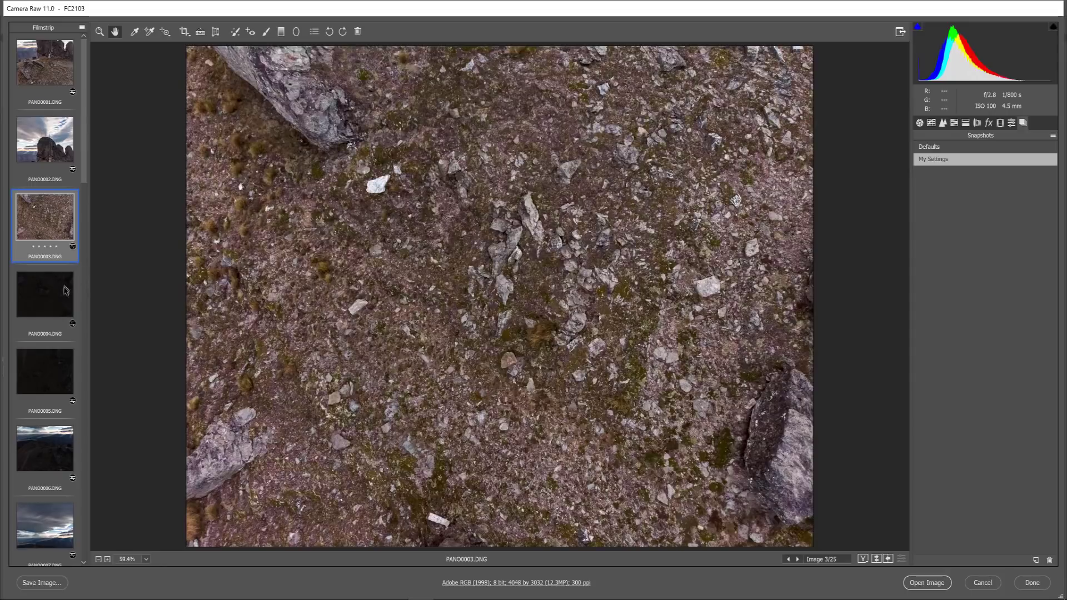
# Step: Select PANO0001 through PANO0006 and synchronize settings across the selected images
pyautogui.click(52, 66)
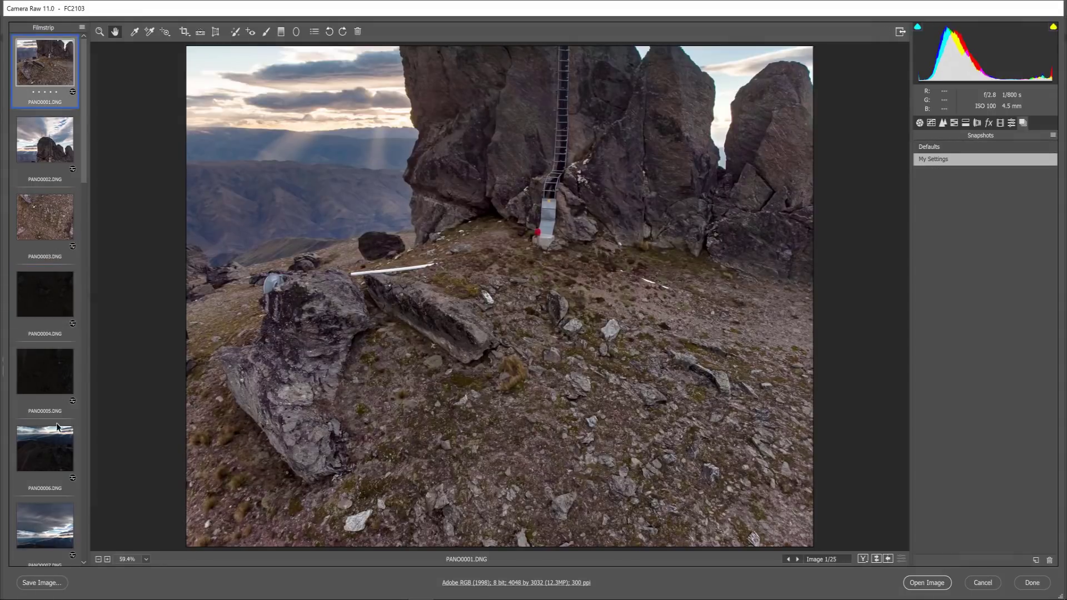
pyautogui.keyDown('ctrl'); pyautogui.click(57, 442); pyautogui.keyUp('ctrl')
pyautogui.rightClick(57, 442)
pyautogui.click(90, 437)
pyautogui.click(609, 91)
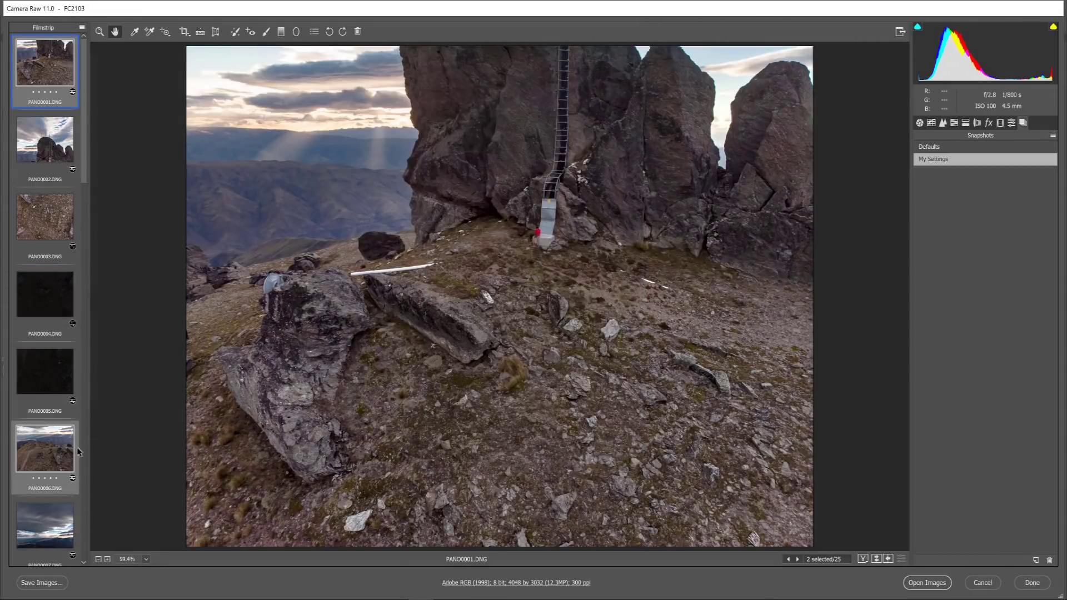
# Step: Check the resulting edits on PANO0006, PANO0005 and PANO0007
pyautogui.click(59, 459)
pyautogui.click(55, 356)
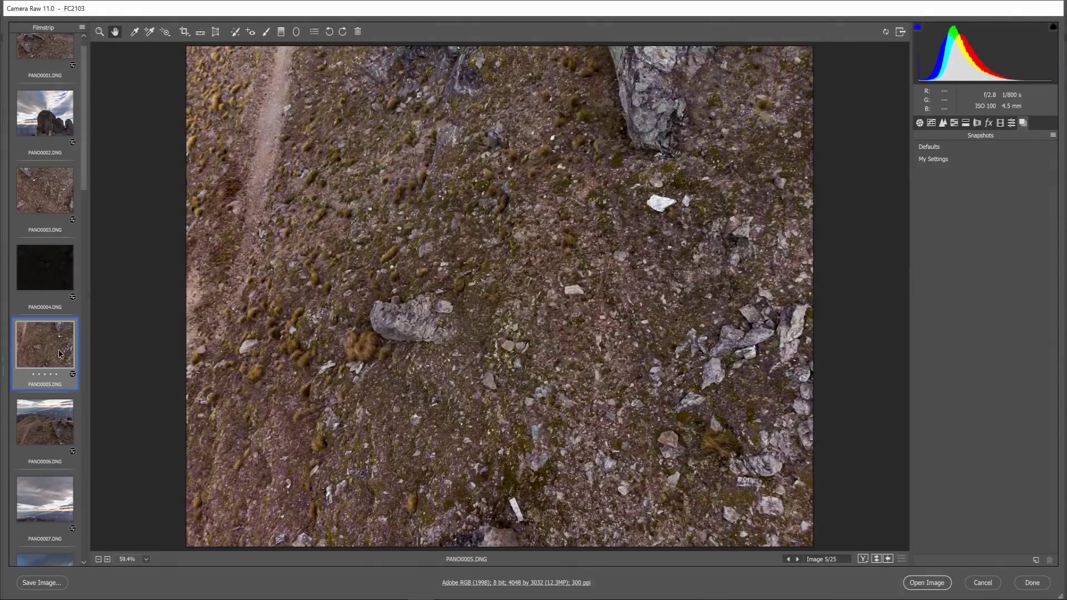
pyautogui.click(47, 430)
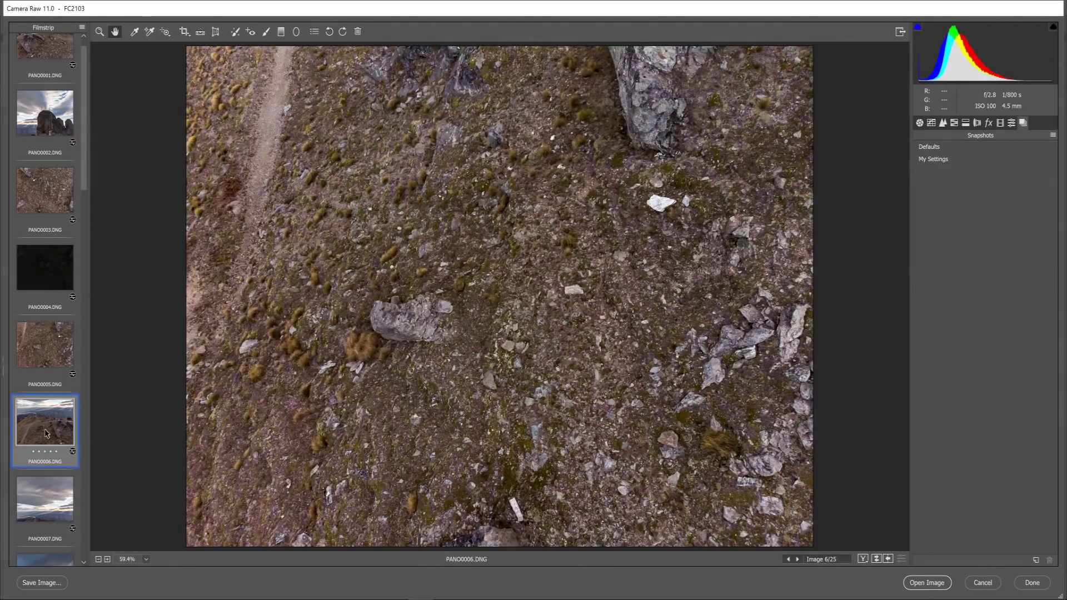
pyautogui.click(49, 493)
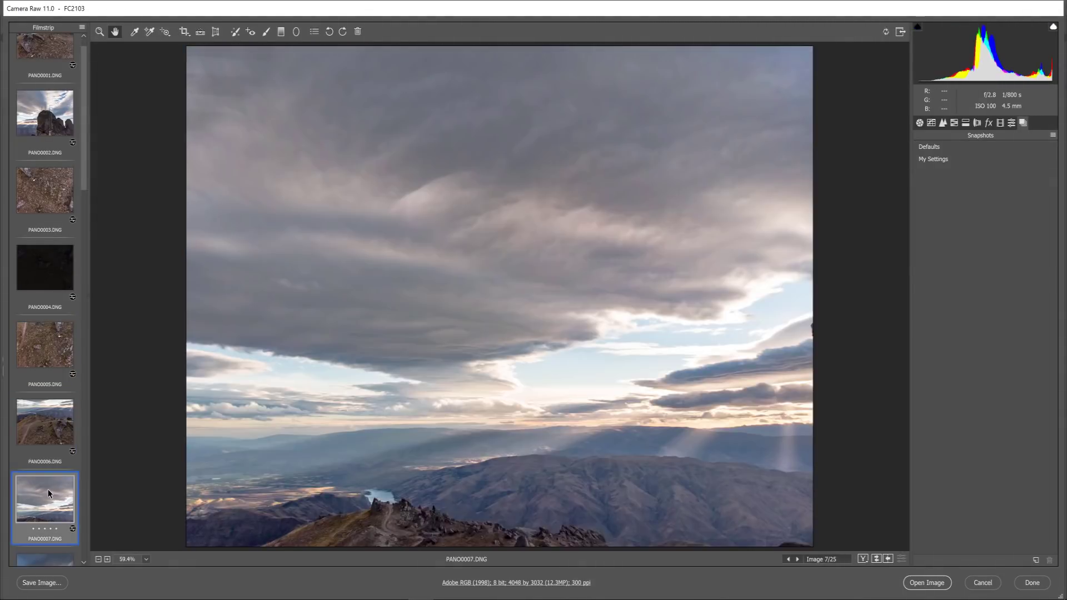
pyautogui.scroll(-1, 50, 488)
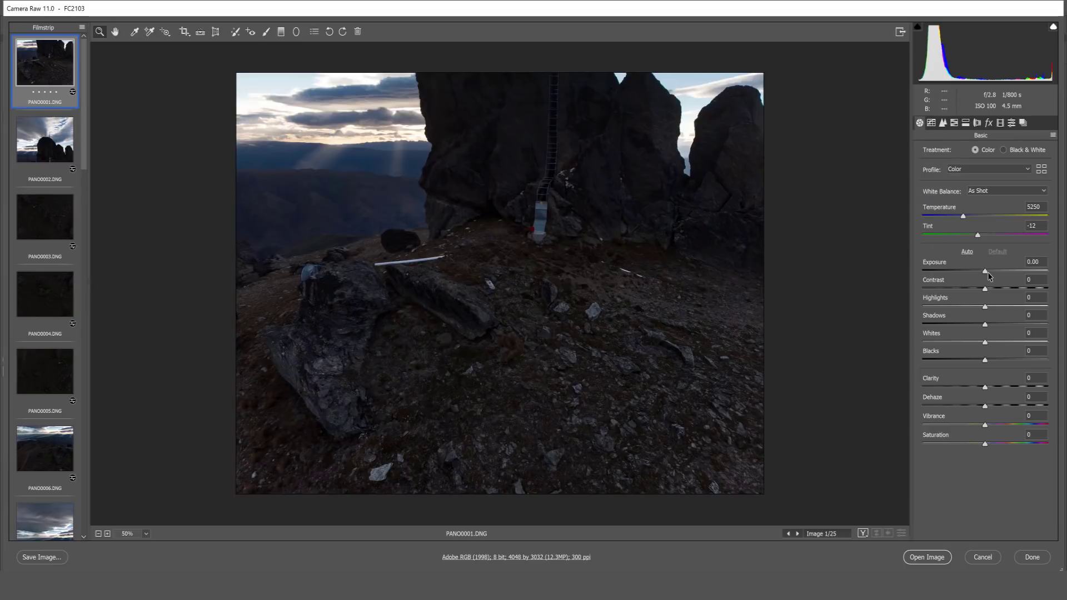
# Step: Set PANO0001 to Temperature 6500, Tint -10, Exposure +0.65 and Contrast +15
pyautogui.click(1033, 206)
pyautogui.write('6500')
pyautogui.press('Tab')
pyautogui.write('-10')
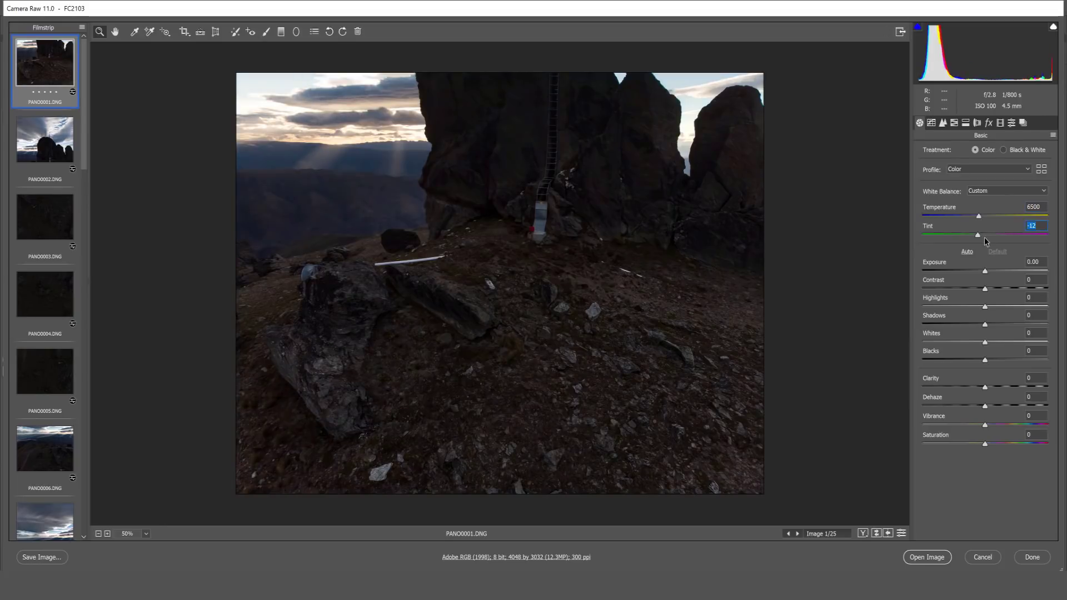
pyautogui.press('Tab')
pyautogui.write('0.65')
pyautogui.press('Tab')
pyautogui.write('15')
pyautogui.press('Tab')
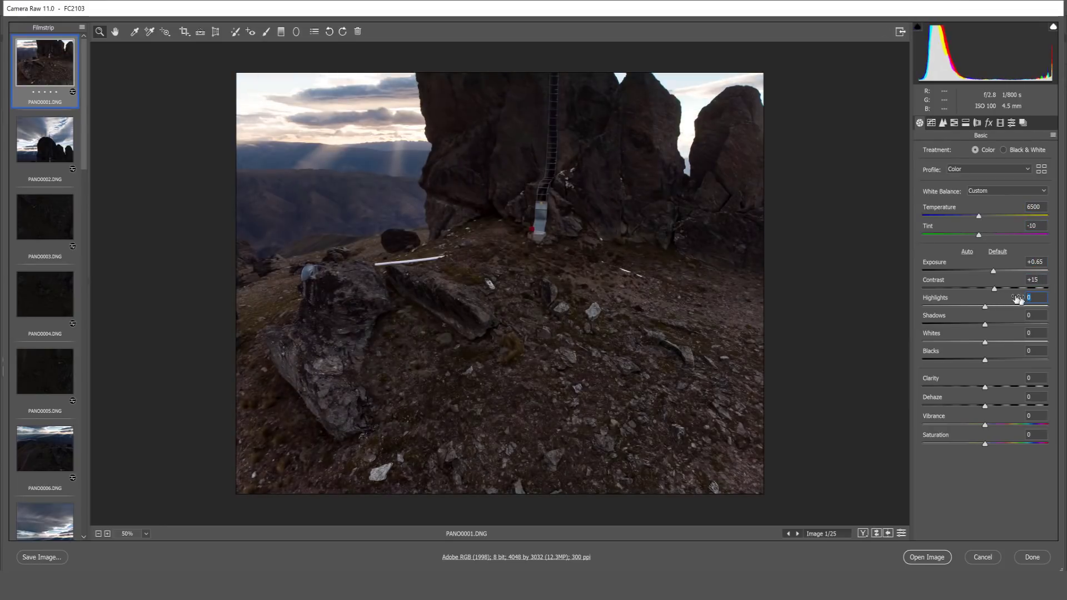
# Step: Set Highlights -40, Shadows +40, Blacks -10, Clarity +10 and Dehaze +15
pyautogui.write('-40')
pyautogui.write('40')
pyautogui.press('Tab')
pyautogui.press('Tab')
pyautogui.write('-10')
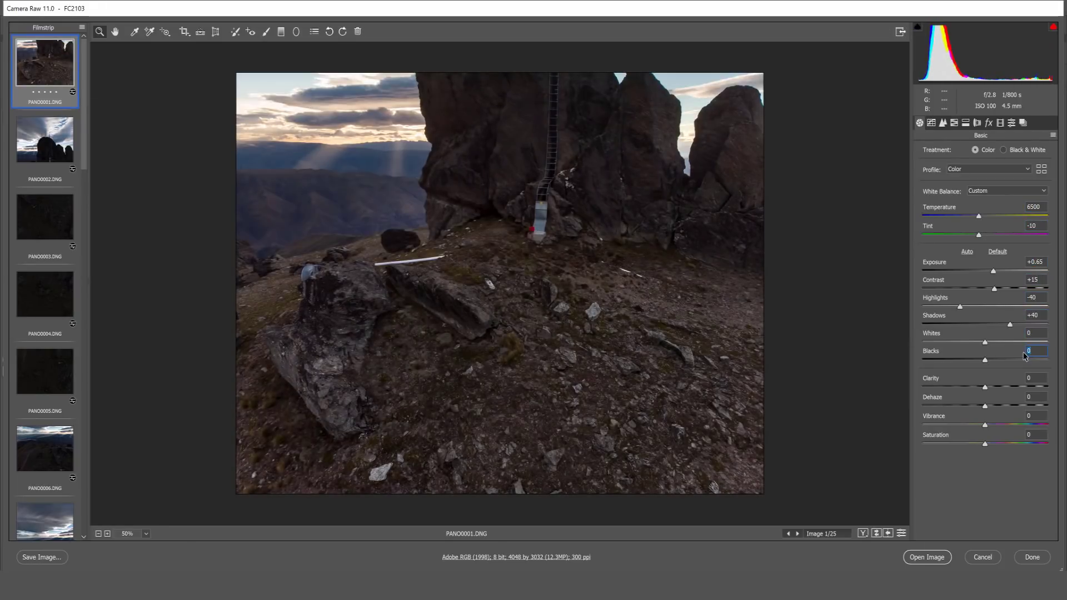
pyautogui.press('Tab')
pyautogui.write('83')
pyautogui.press('Return')
pyautogui.write('10')
pyautogui.press('Tab')
pyautogui.write('15')
pyautogui.press('Return')
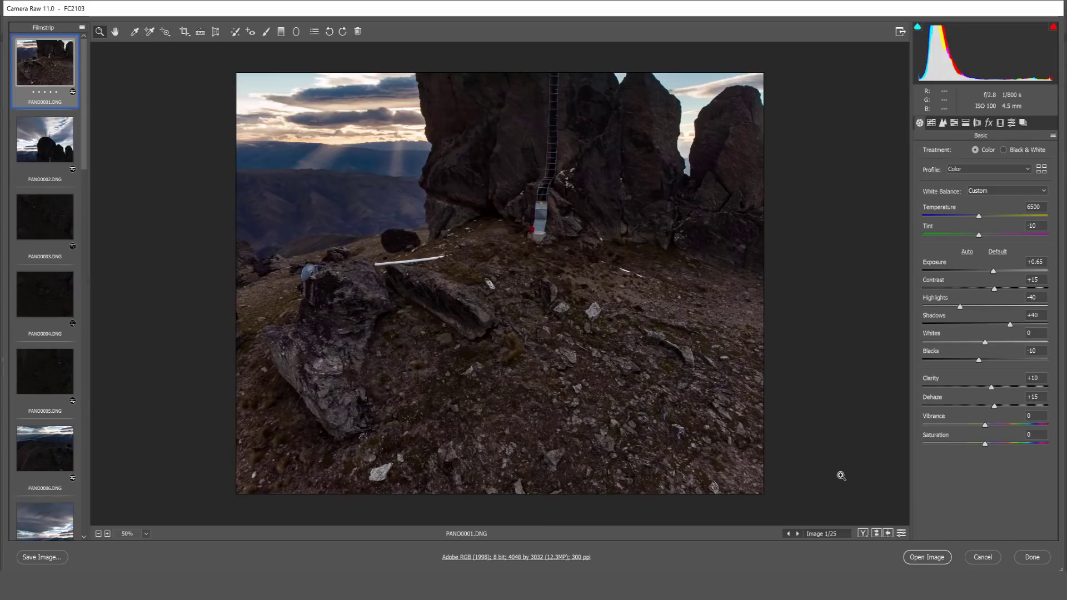
# Step: Set PANO0001's parametric tone curve to 15, 15, 50 and 60
pyautogui.click(932, 124)
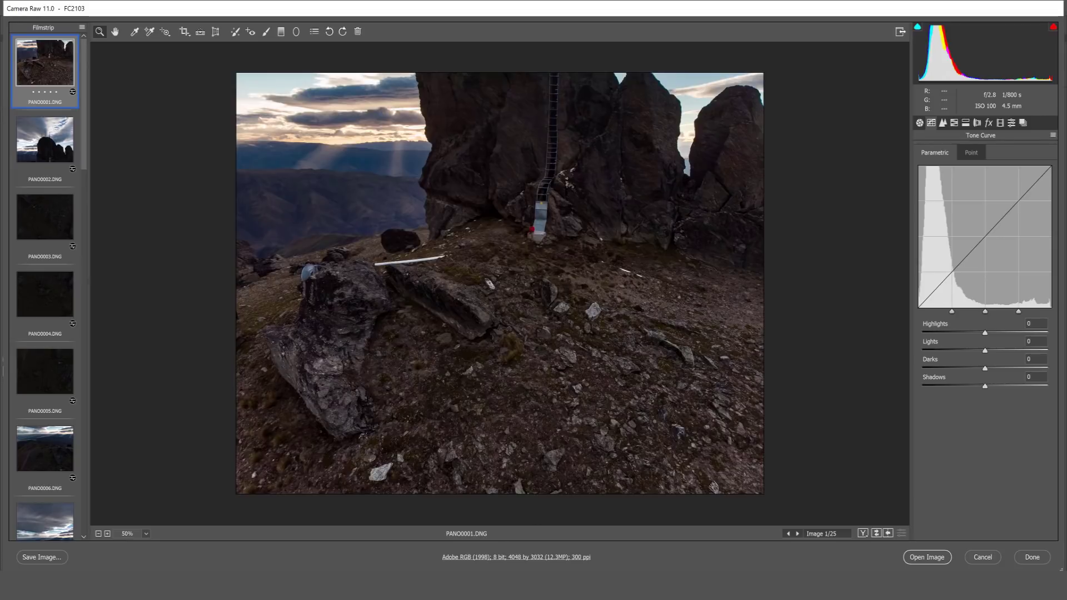
pyautogui.write('15')
pyautogui.press('Tab')
pyautogui.write('15')
pyautogui.press('Tab')
pyautogui.write('50')
pyautogui.press('Tab')
pyautogui.write('60')
pyautogui.press('Tab')
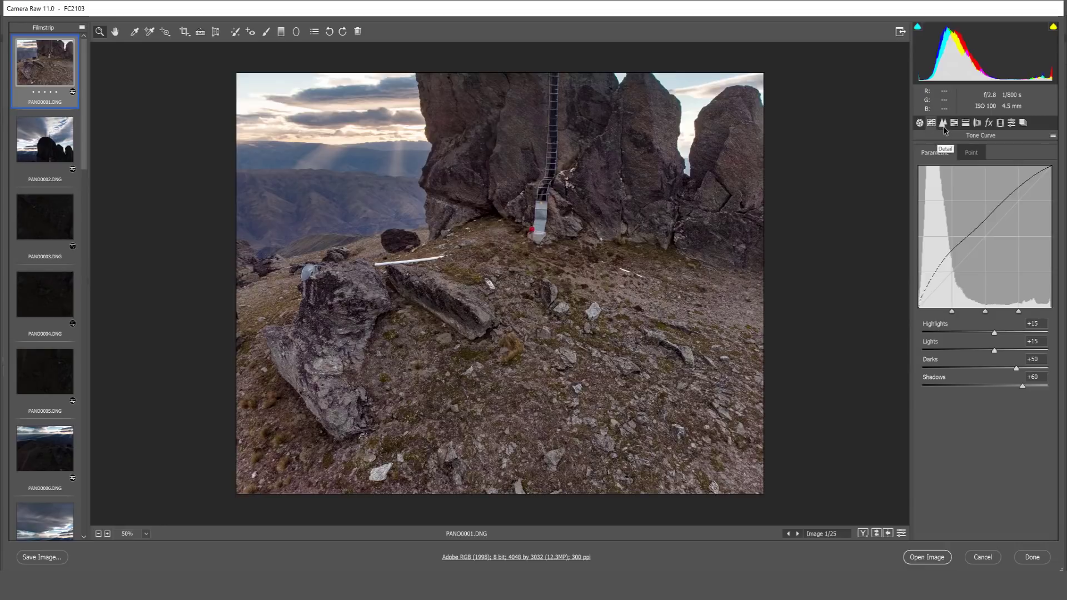
# Step: Set Luminance noise reduction to 50 in the Detail panel
pyautogui.click(943, 124)
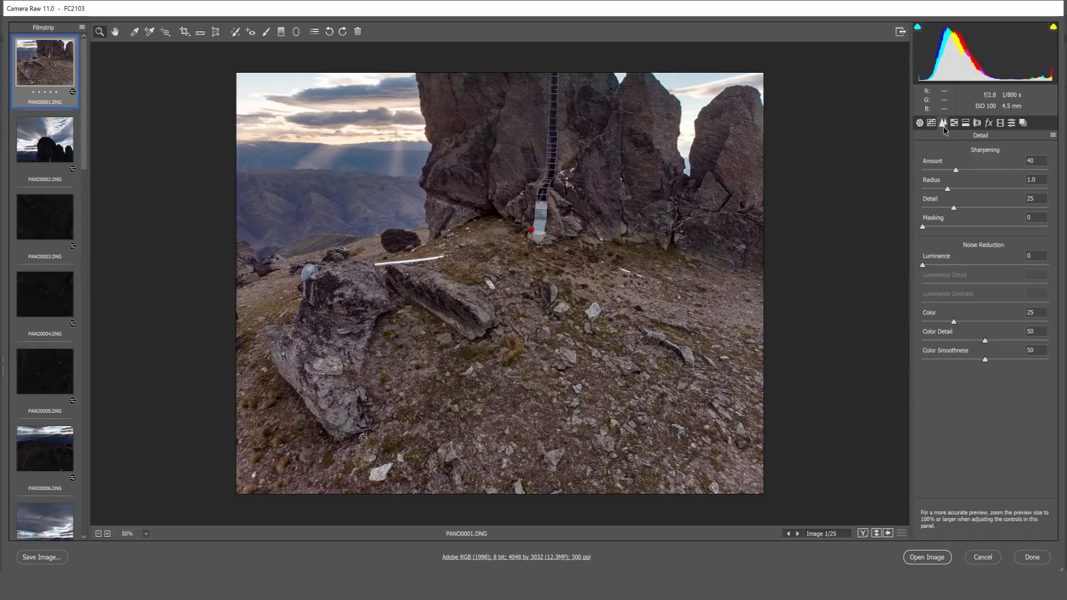
pyautogui.click(984, 266)
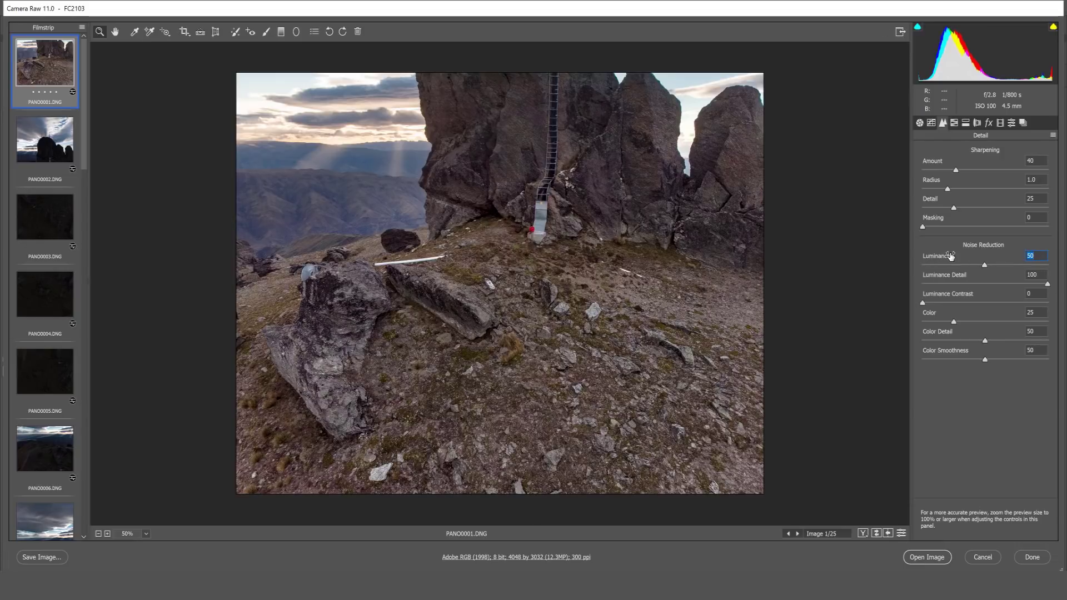
pyautogui.moveTo(1051, 288); pyautogui.dragTo(1048, 287)
pyautogui.scroll(2, 350, 205)
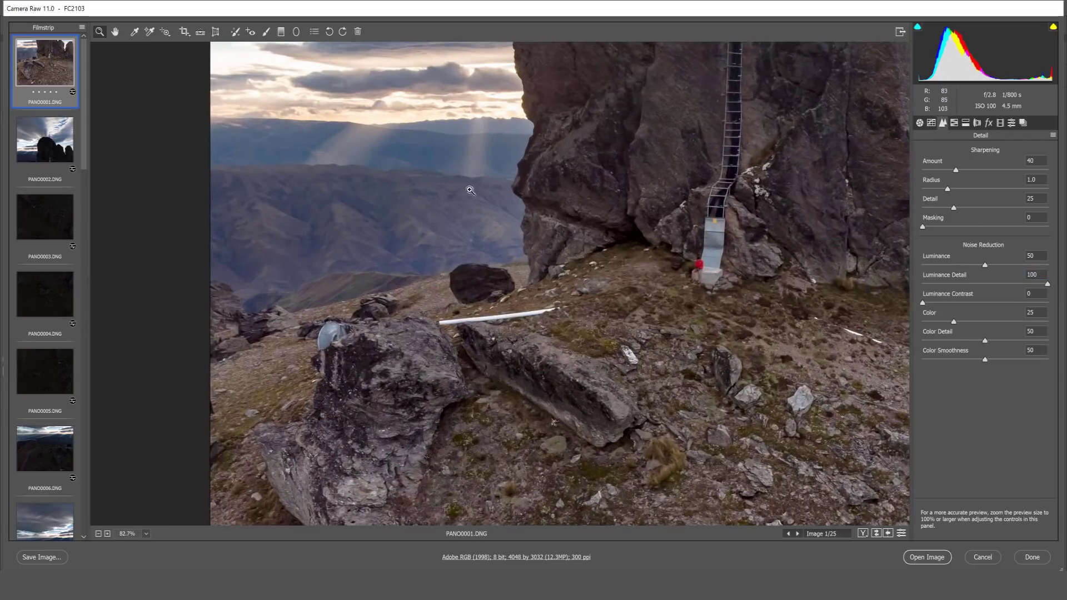
pyautogui.click(984, 265)
pyautogui.press('alt')
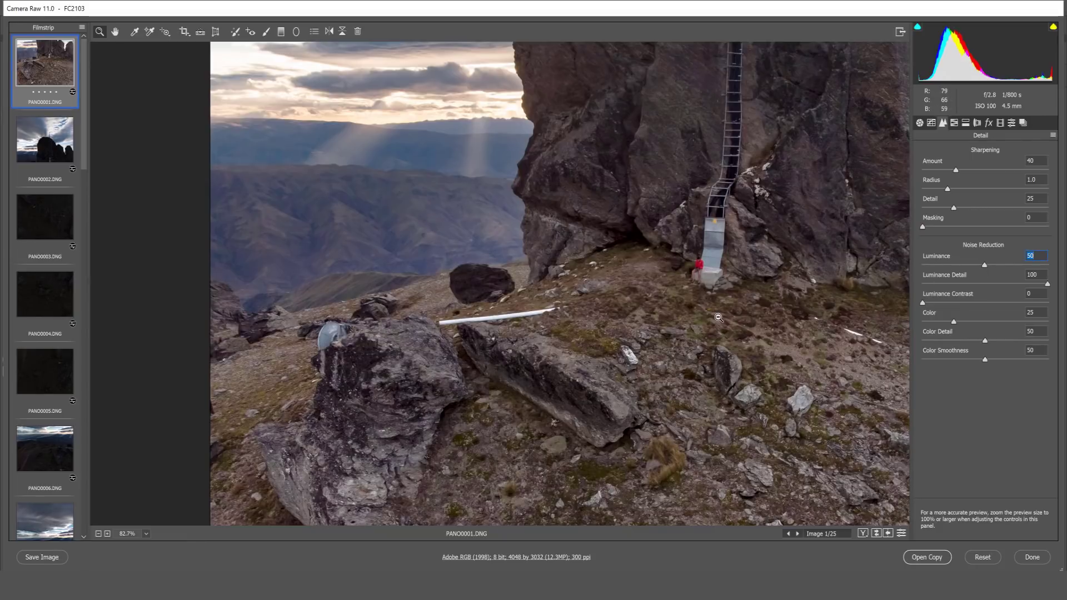
pyautogui.keyDown('alt'); pyautogui.click(718, 317); pyautogui.keyUp('alt')
pyautogui.keyDown('alt'); pyautogui.click(607, 359); pyautogui.keyUp('alt')
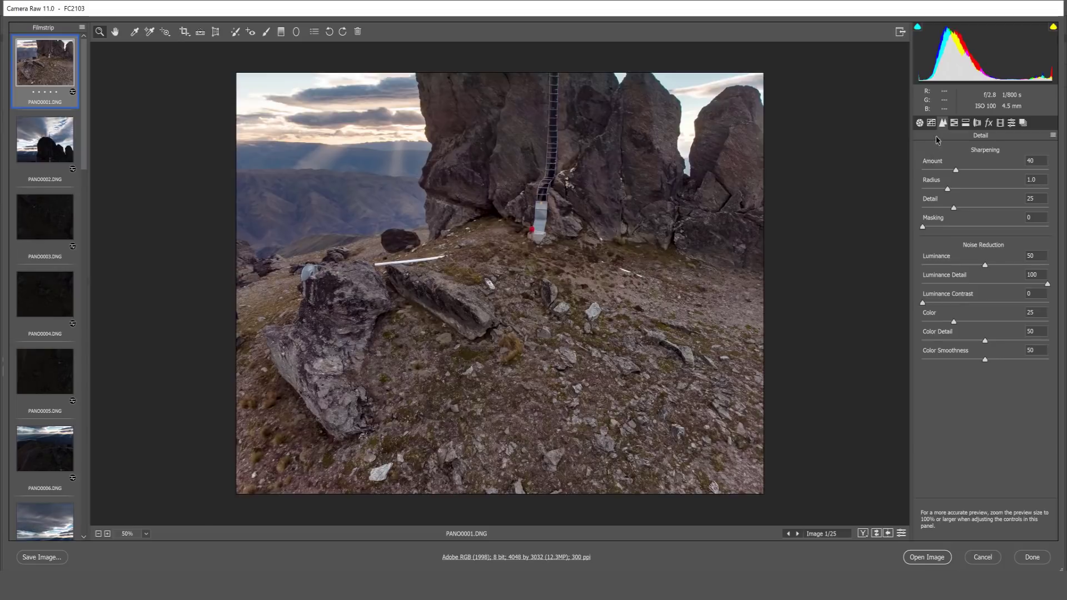
# Step: Give PANO0002 Temperature 6500, Tint -10, Exposure +0.65 and Contrast +20
pyautogui.click(65, 150)
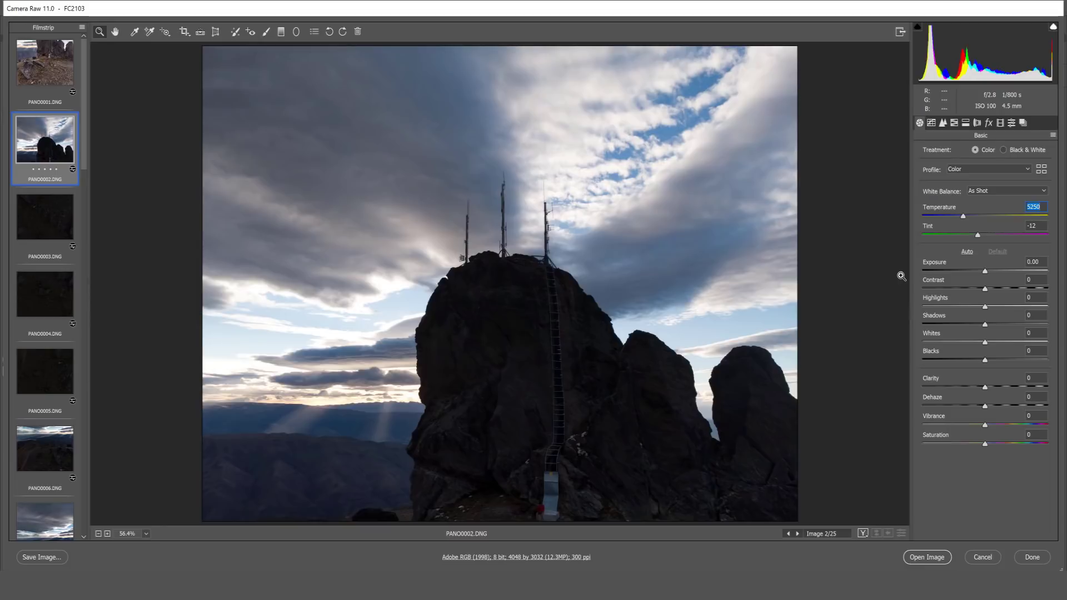
pyautogui.write('6500')
pyautogui.press('Tab')
pyautogui.write('-10')
pyautogui.press('Tab')
pyautogui.write('0.65')
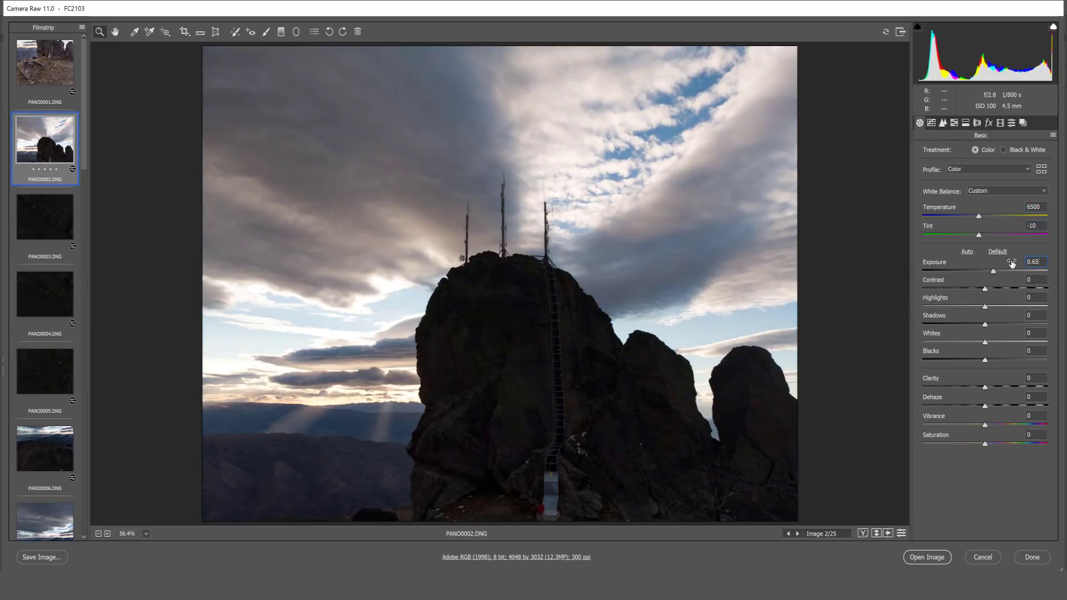
pyautogui.press('Tab')
pyautogui.write('20')
pyautogui.press('Tab')
# Step: Set Highlights -65, Shadows +40, Blacks -10, Clarity +10 and Dehaze +20
pyautogui.write('-65')
pyautogui.press('Tab')
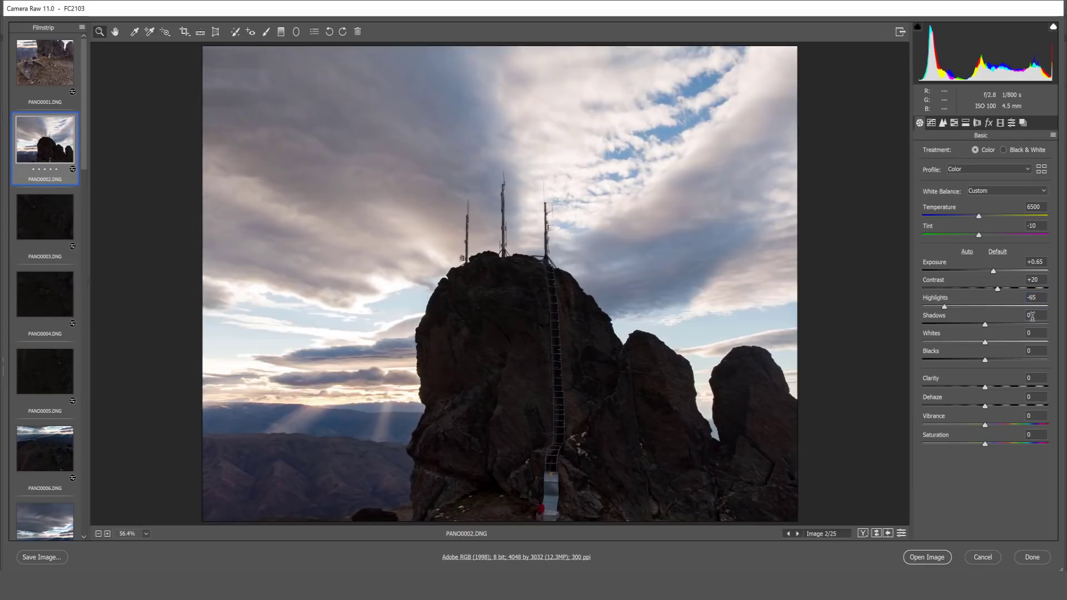
pyautogui.write('40')
pyautogui.press('Tab')
pyautogui.press('Tab')
pyautogui.write('-10')
pyautogui.press('Return')
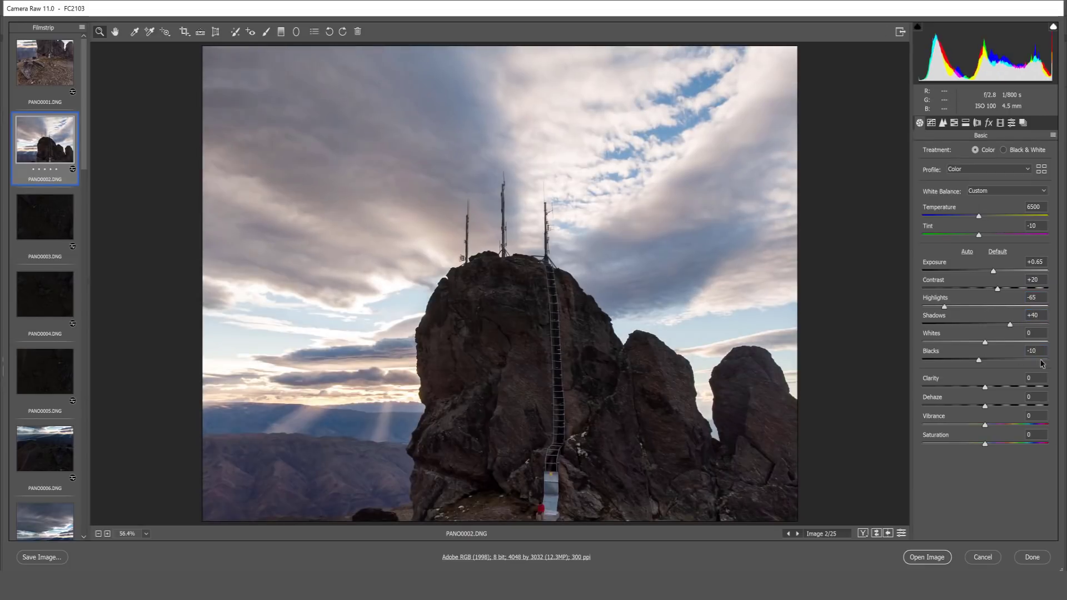
pyautogui.click(1031, 378)
pyautogui.write('10')
pyautogui.click(1026, 397)
pyautogui.write('20')
pyautogui.press('Return')
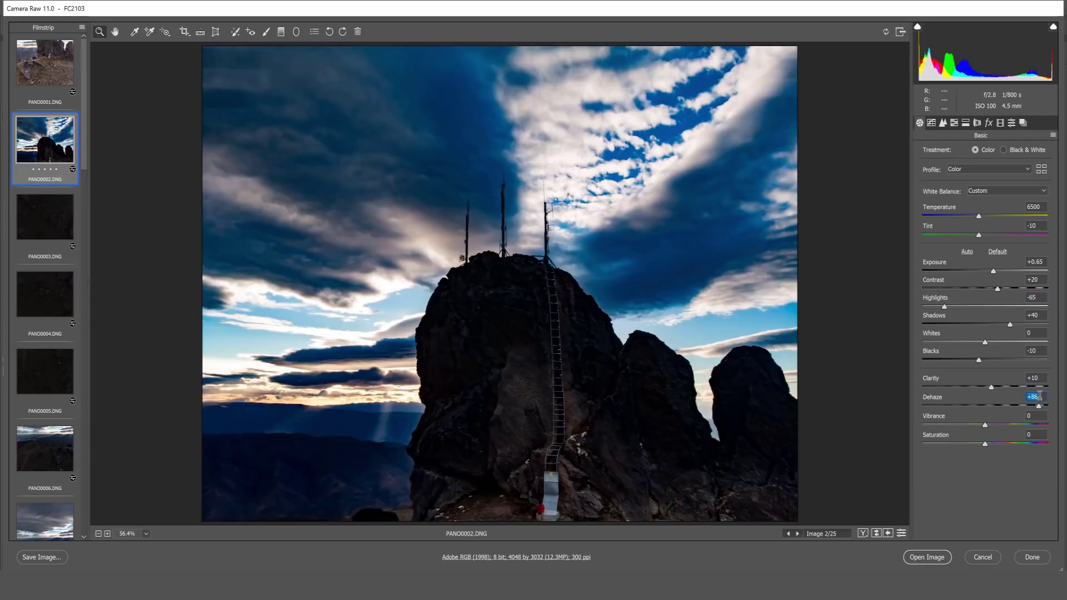
# Step: Set the parametric tone curve to Highlights 15, Darks 35 and Shadows 60
pyautogui.click(931, 122)
pyautogui.click(1034, 323)
pyautogui.write('15')
pyautogui.press('Tab')
pyautogui.press('Tab')
pyautogui.write('35')
pyautogui.press('Tab')
pyautogui.write('60')
pyautogui.press('Return')
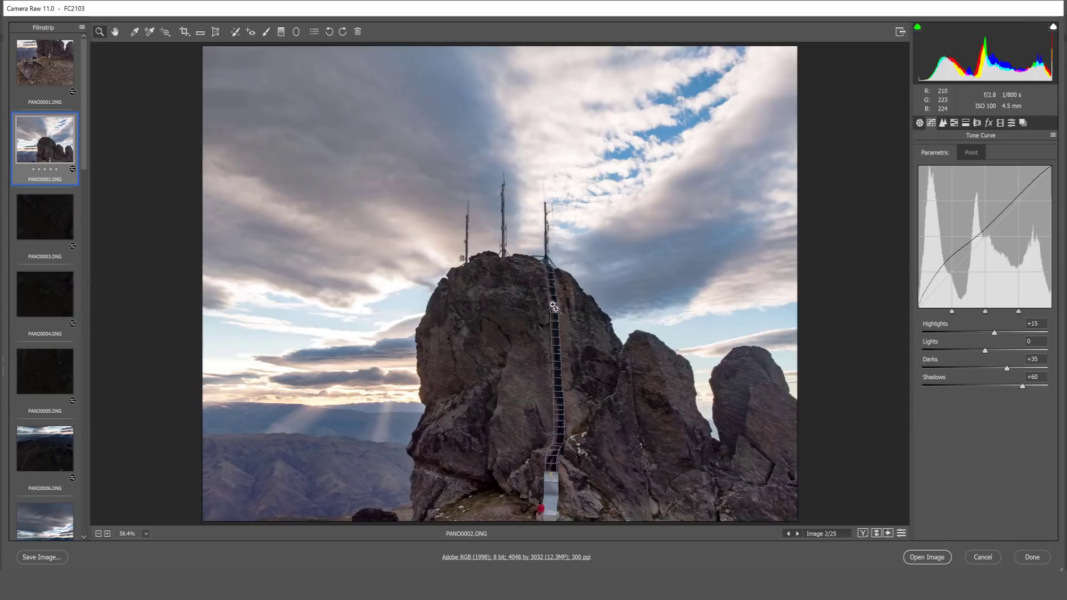
# Step: Edit the dark PANO0003 with pasted settings, review Tone Curve and Detail, then return to PANO0001
pyautogui.click(49, 222)
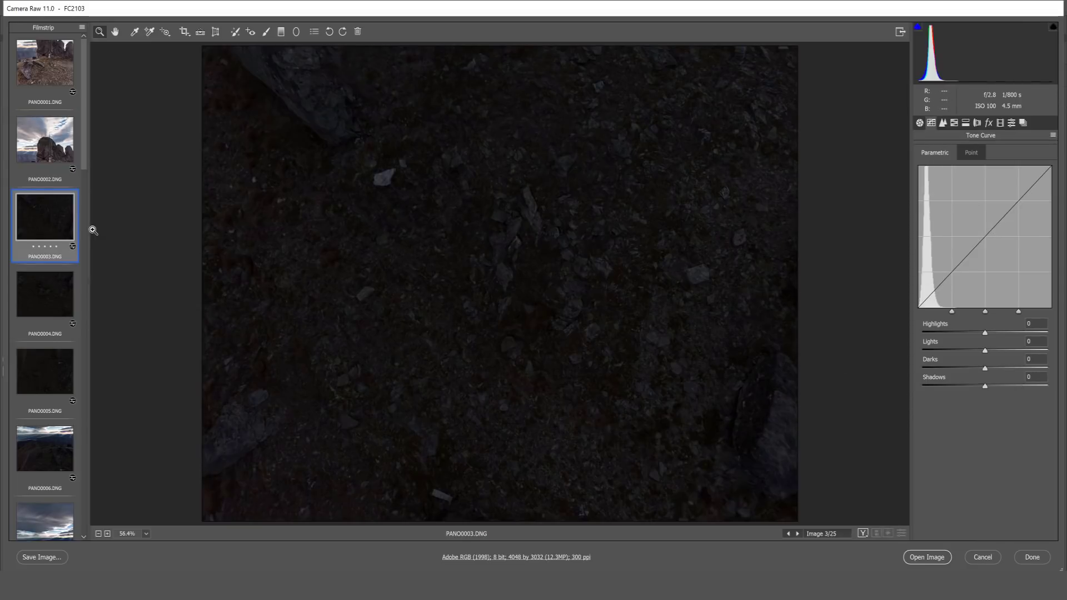
pyautogui.click(918, 125)
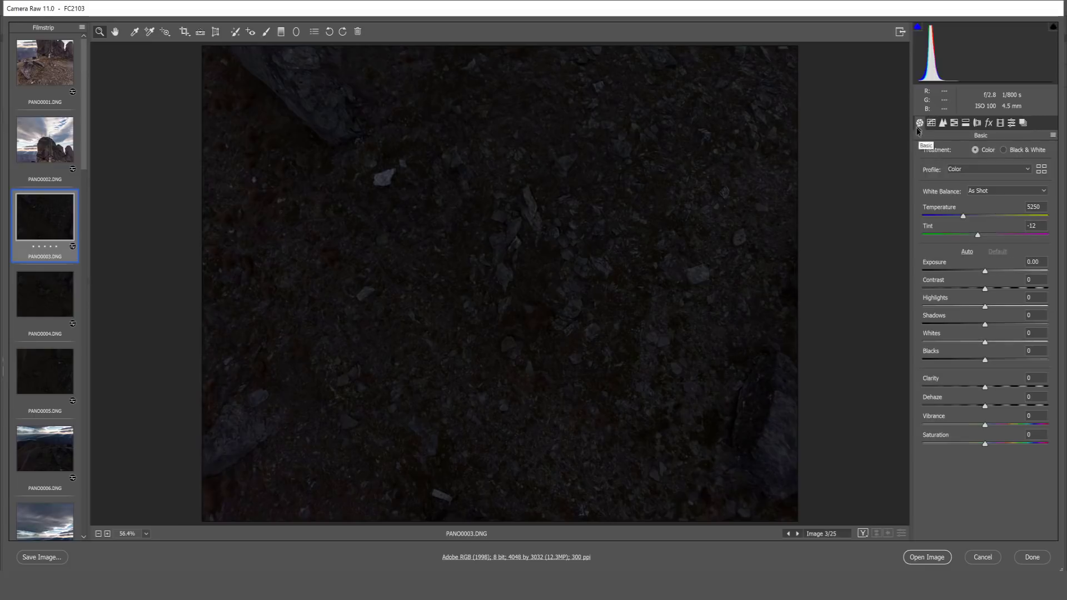
pyautogui.hotkey('ctrl', 'alt', 'v')
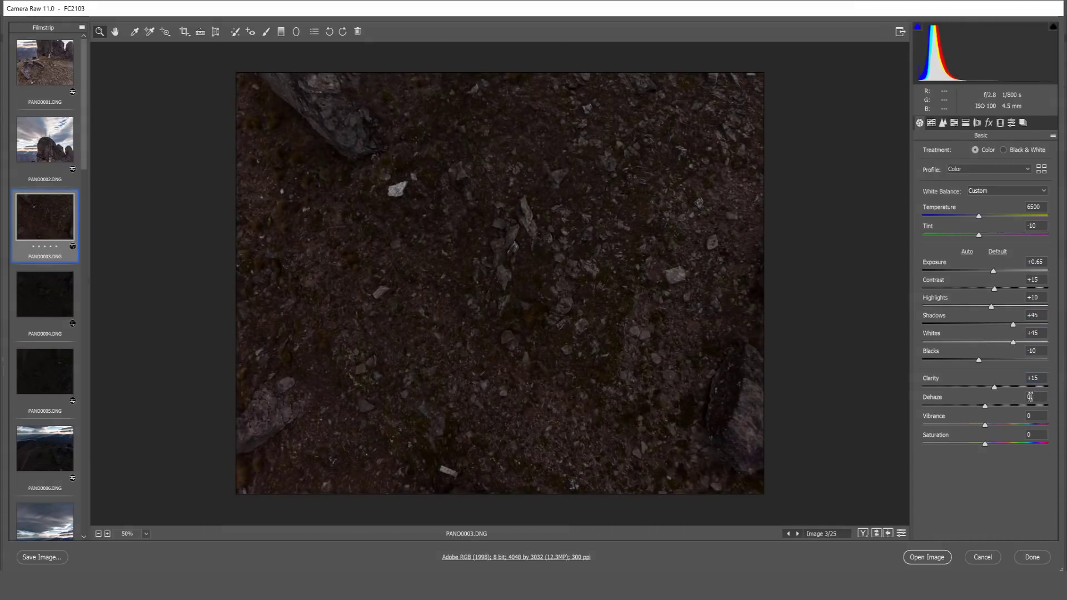
pyautogui.click(931, 122)
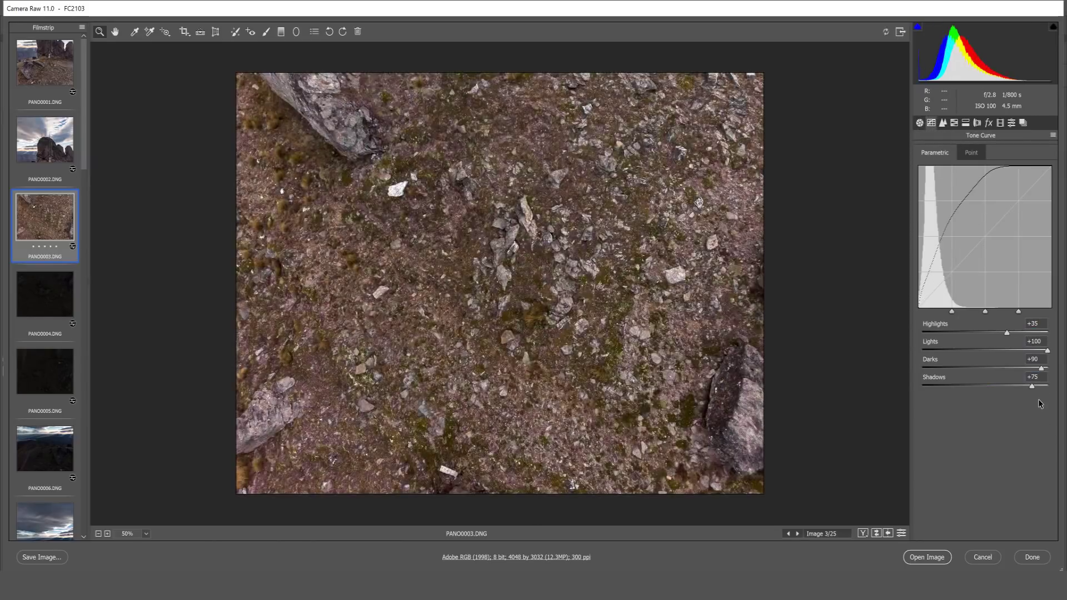
pyautogui.click(942, 127)
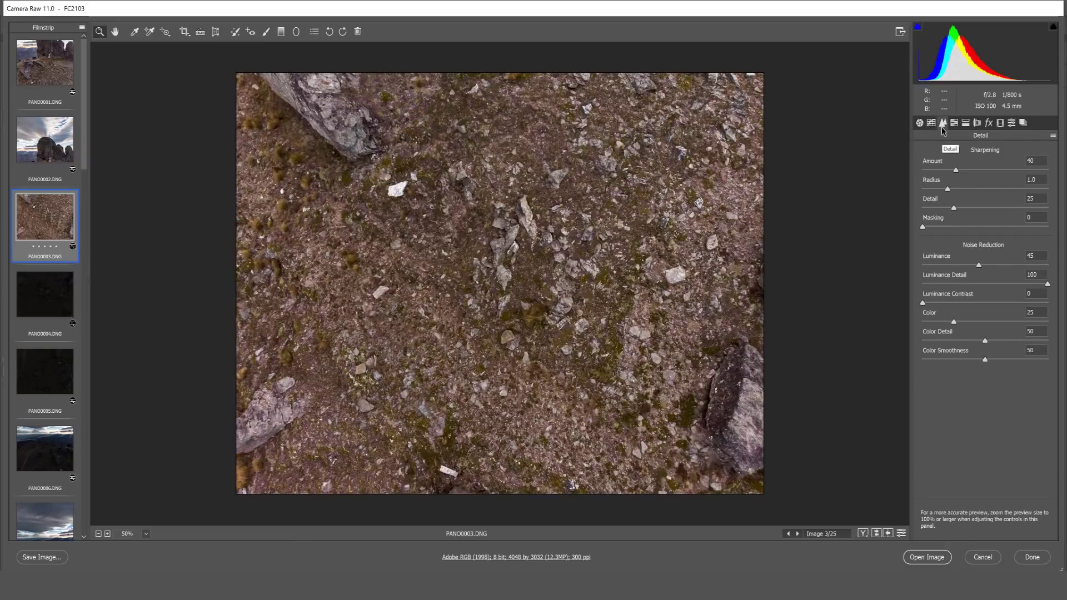
pyautogui.click(920, 124)
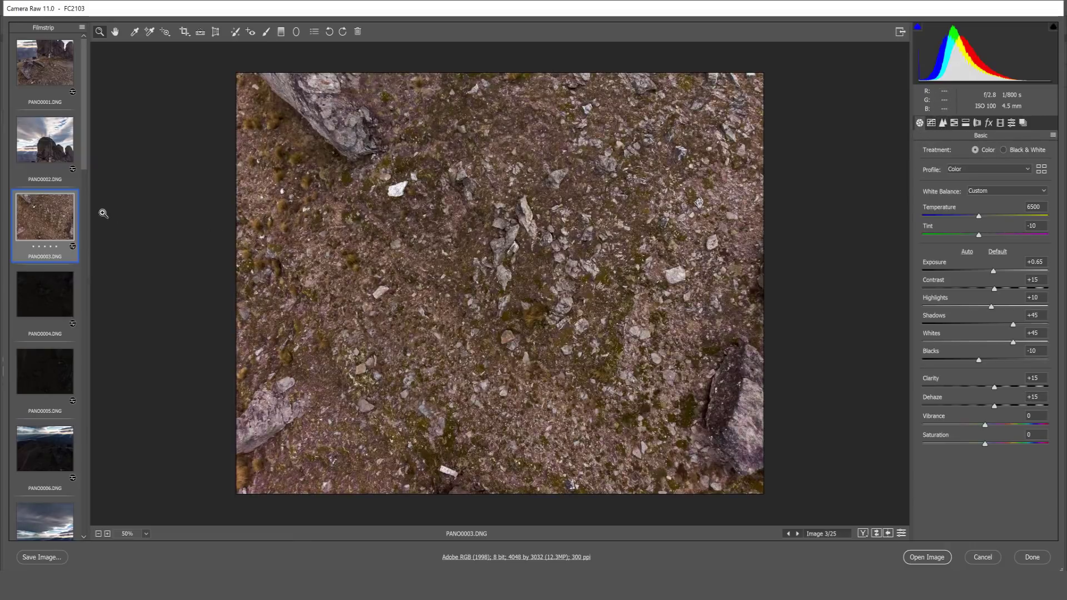
pyautogui.click(61, 62)
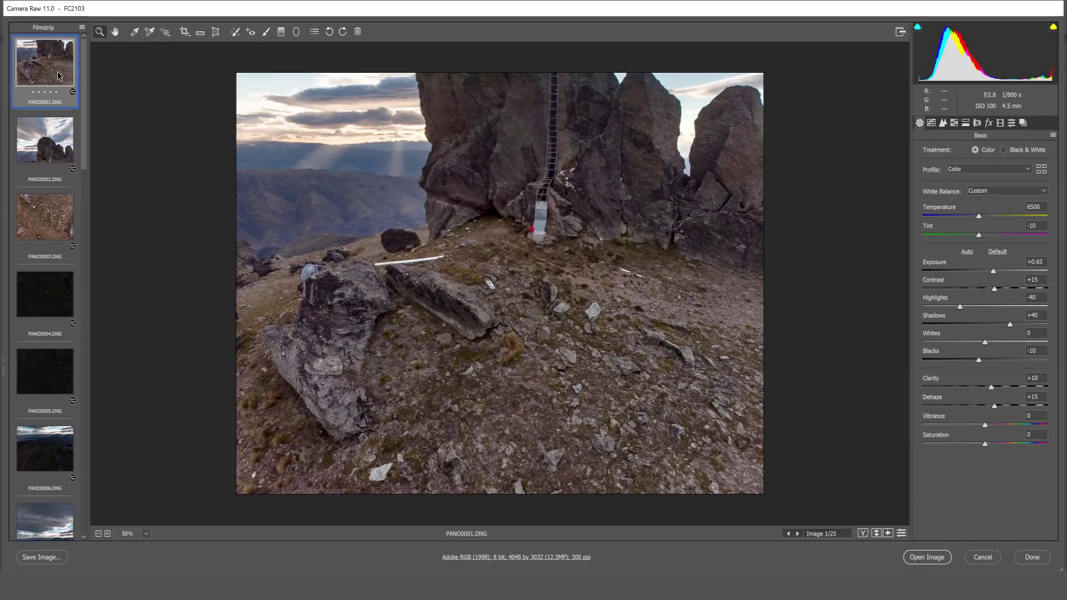
# Step: Add PANO0009 and PANO0012 to the filmstrip selection
pyautogui.scroll(-2, 81, 122)
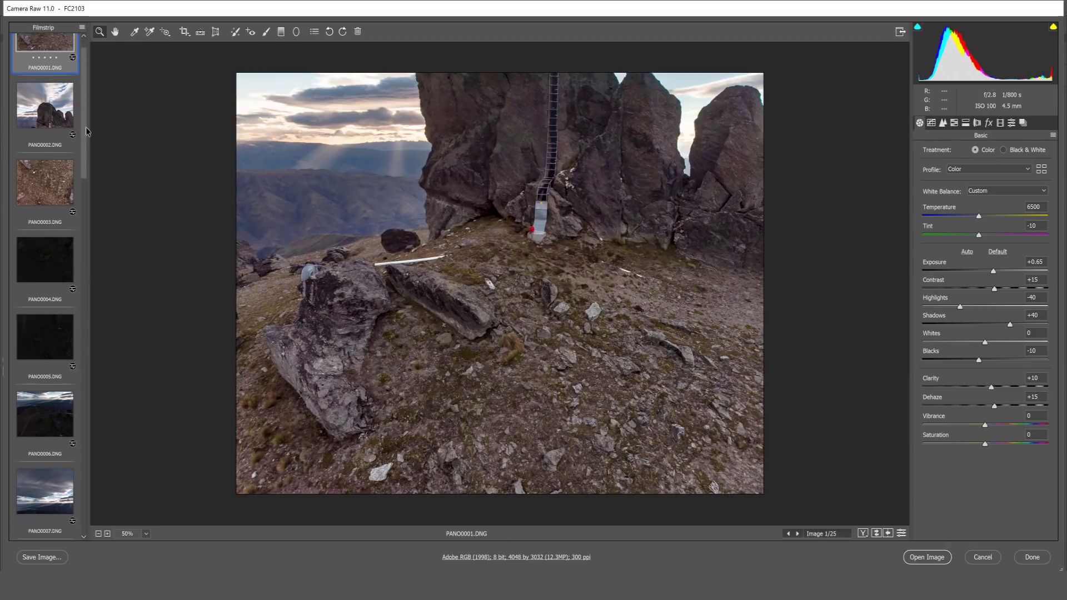
pyautogui.scroll(2, 74, 94)
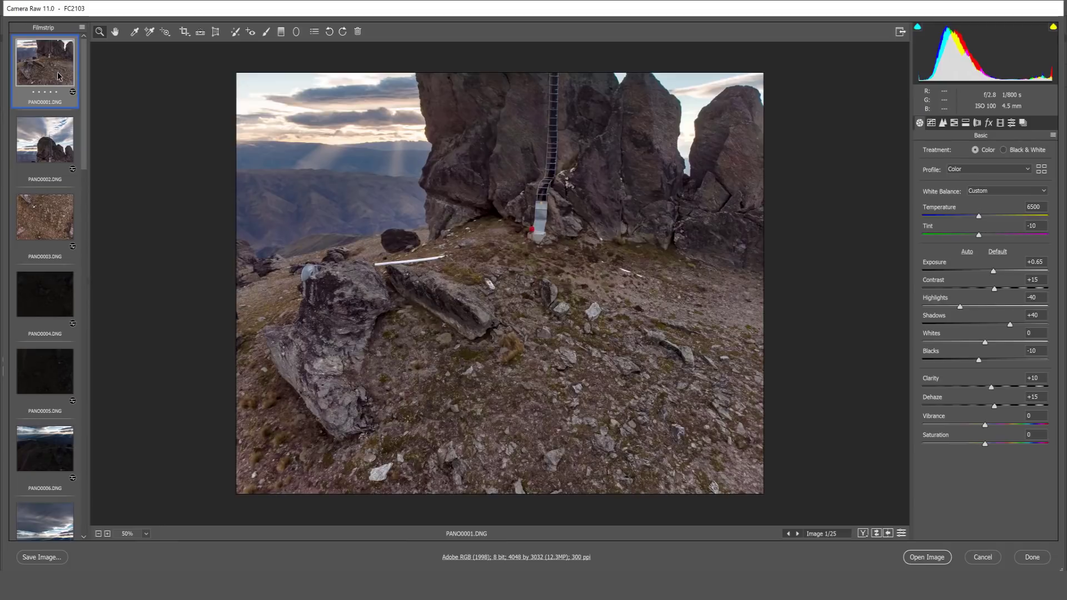
pyautogui.moveTo(85, 99); pyautogui.dragTo(96, 162)
pyautogui.scroll(1, 73, 223)
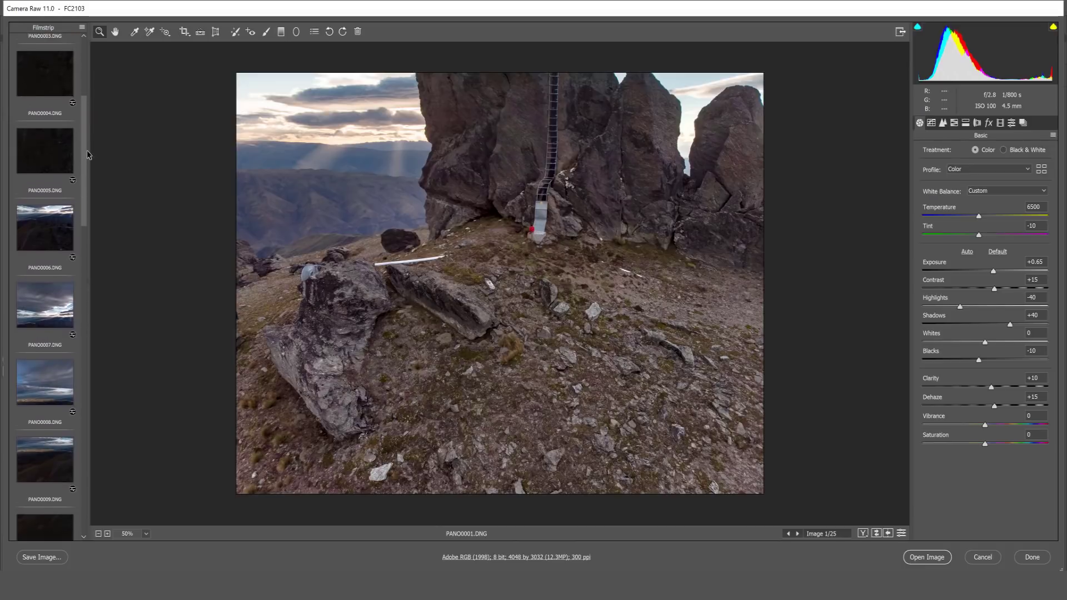
pyautogui.scroll(-4, 48, 315)
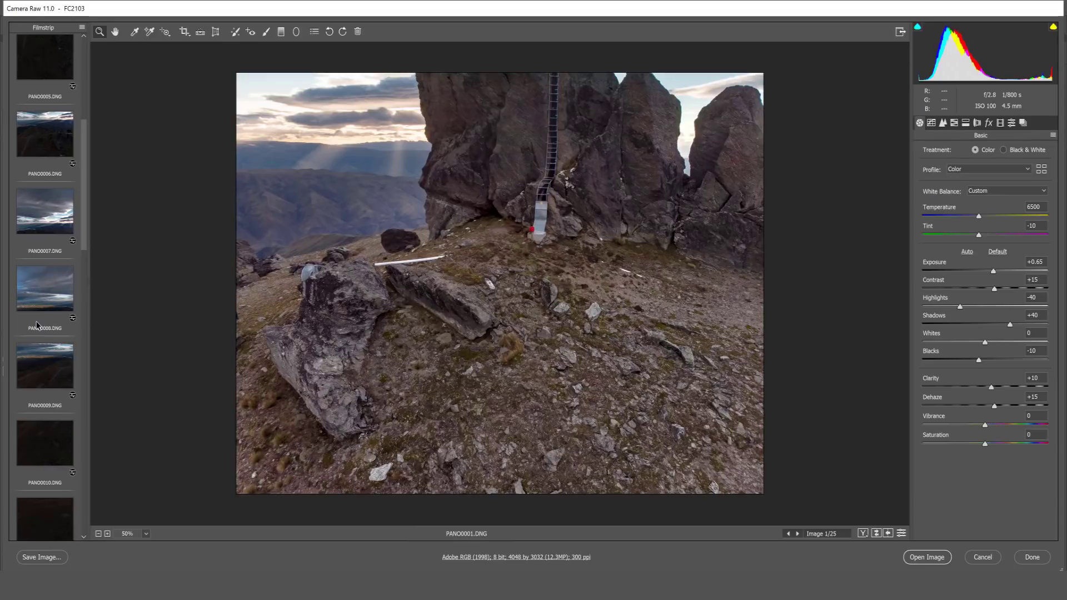
pyautogui.scroll(-2, 38, 327)
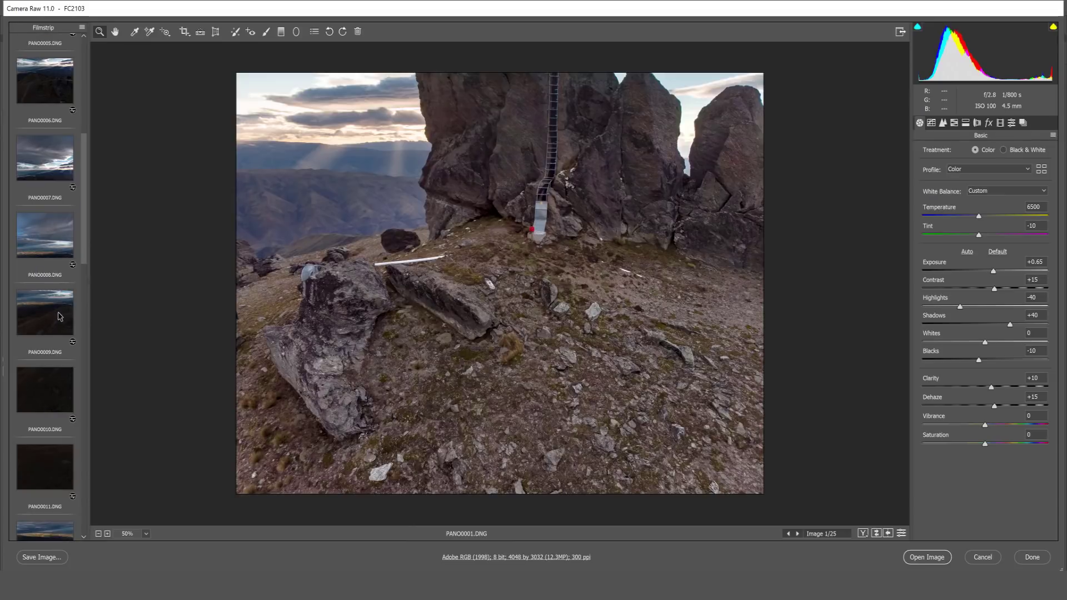
pyautogui.keyDown('ctrl'); pyautogui.click(60, 316); pyautogui.keyUp('ctrl')
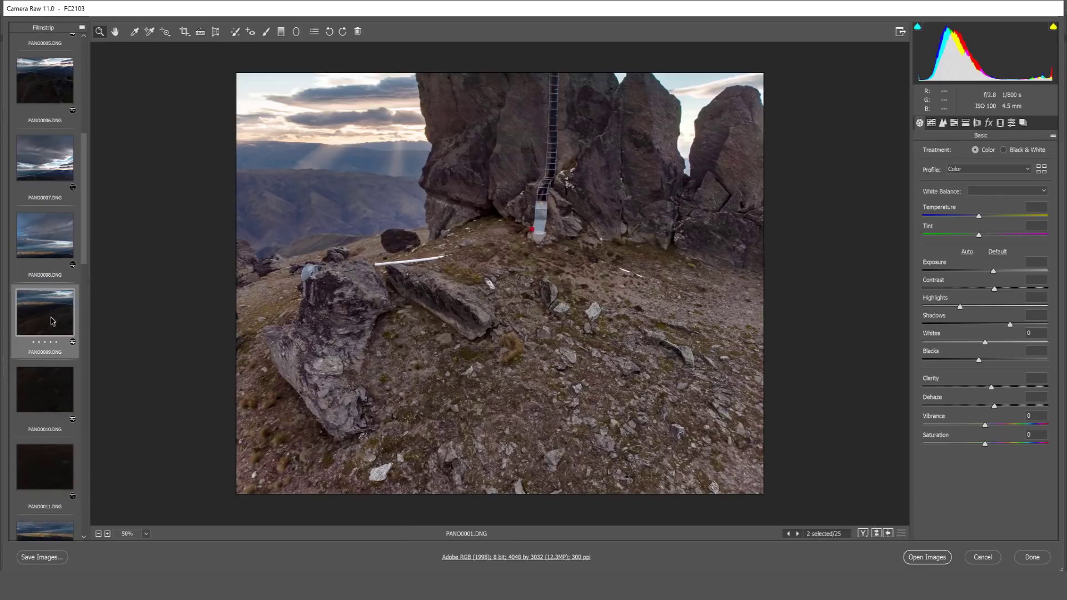
pyautogui.scroll(-7, 53, 332)
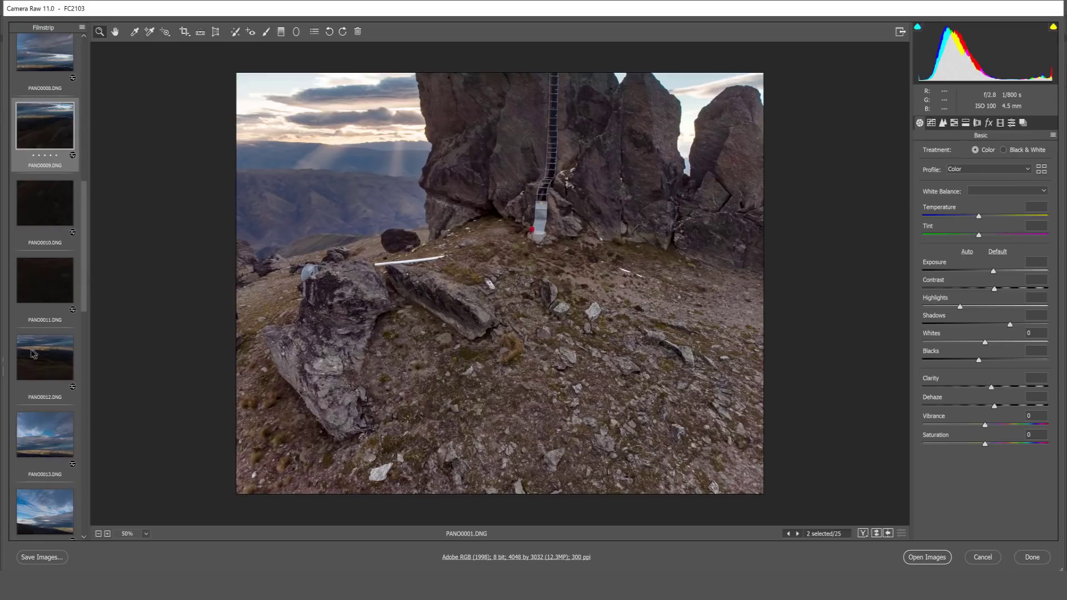
pyautogui.keyDown('ctrl'); pyautogui.click(52, 364); pyautogui.keyUp('ctrl')
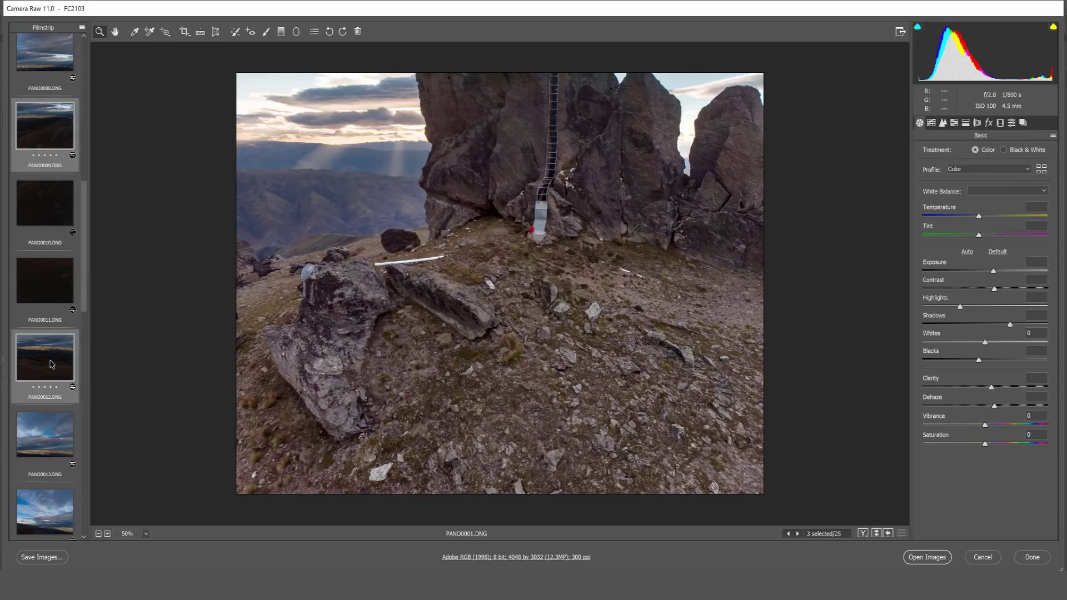
# Step: Add PANO0015, PANO0018, PANO0021 and PANO0024 to the selection
pyautogui.scroll(-8, 54, 366)
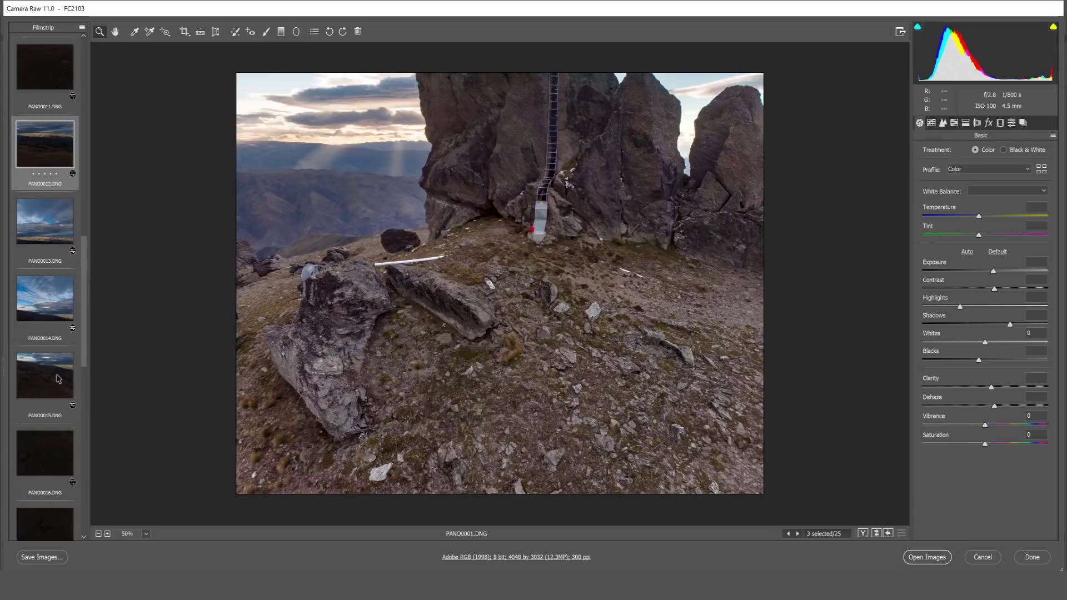
pyautogui.keyDown('ctrl'); pyautogui.click(58, 379); pyautogui.keyUp('ctrl')
pyautogui.scroll(-6, 56, 383)
pyautogui.keyDown('ctrl'); pyautogui.click(52, 446); pyautogui.keyUp('ctrl')
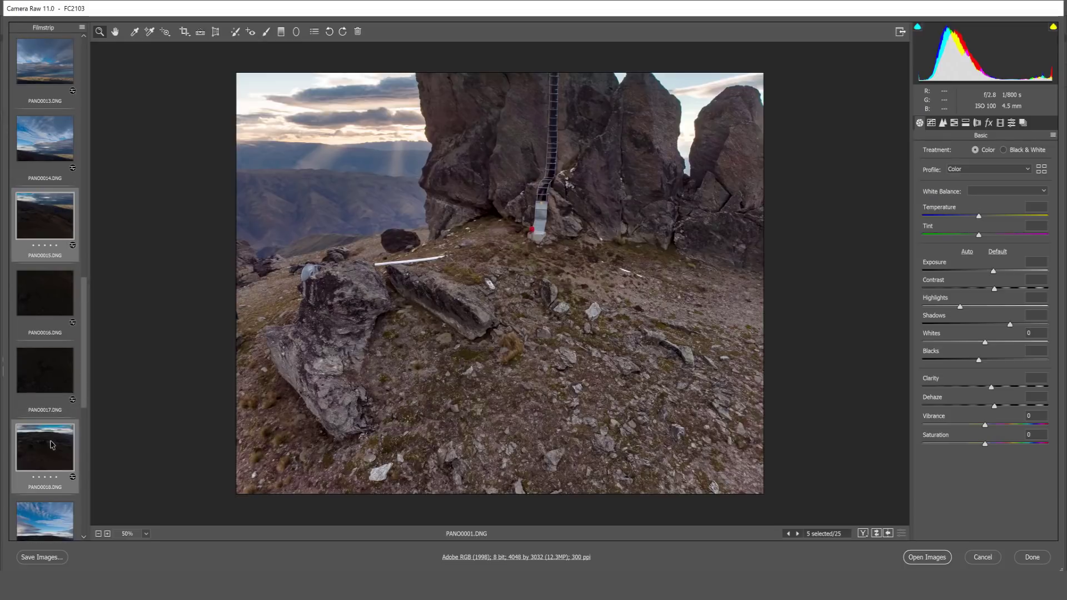
pyautogui.scroll(-1, 53, 445)
pyautogui.scroll(-3, 53, 434)
pyautogui.keyDown('ctrl'); pyautogui.click(53, 417); pyautogui.keyUp('ctrl')
pyautogui.scroll(-2, 52, 416)
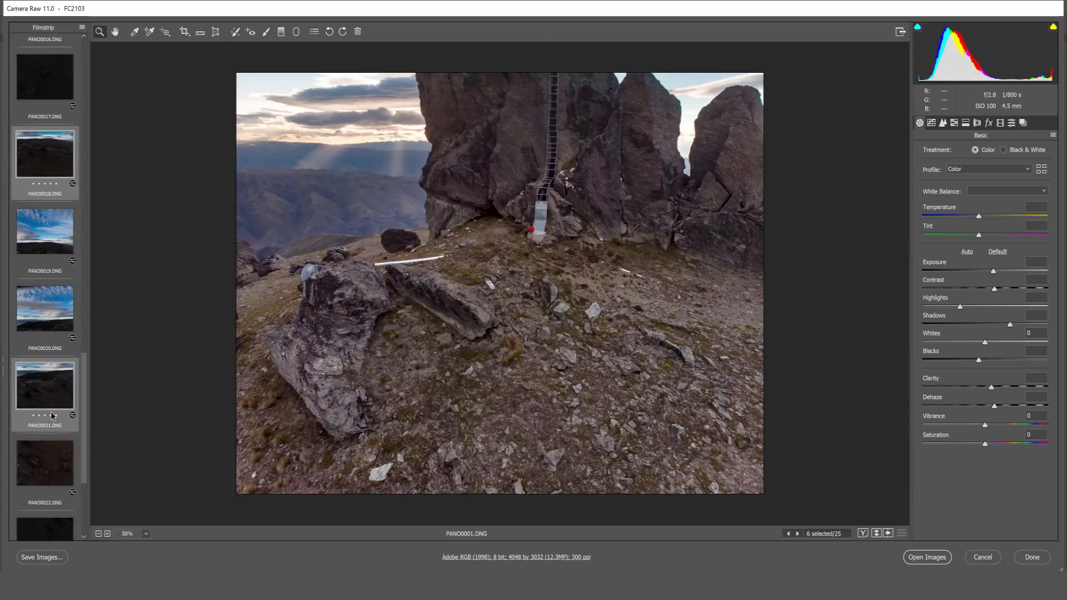
pyautogui.scroll(-2, 53, 417)
pyautogui.keyDown('ctrl'); pyautogui.click(53, 439); pyautogui.keyUp('ctrl')
pyautogui.scroll(-1, 55, 440)
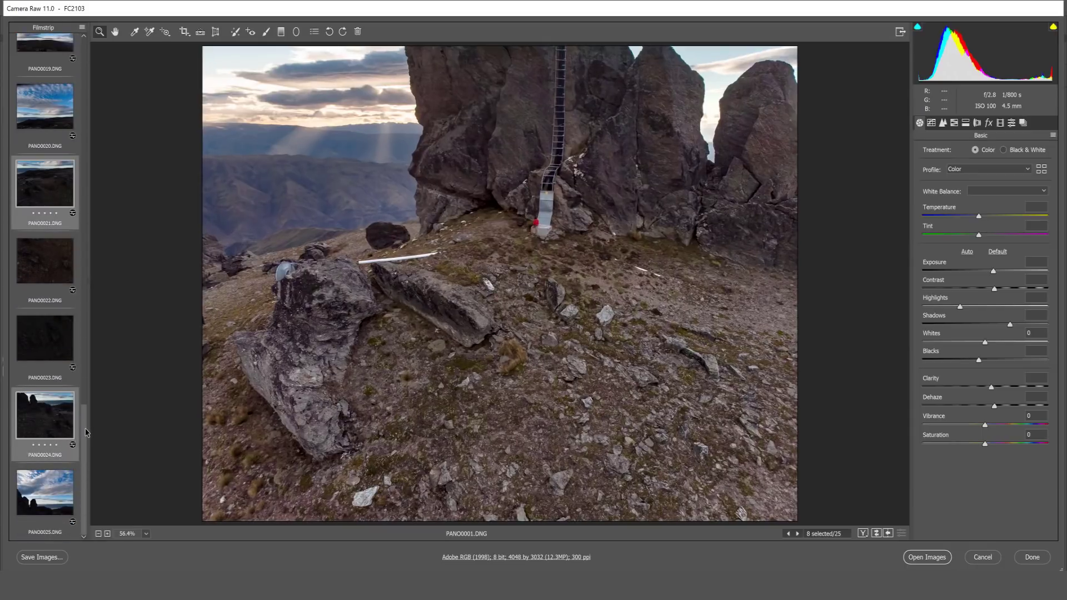
pyautogui.scroll(1, 84, 432)
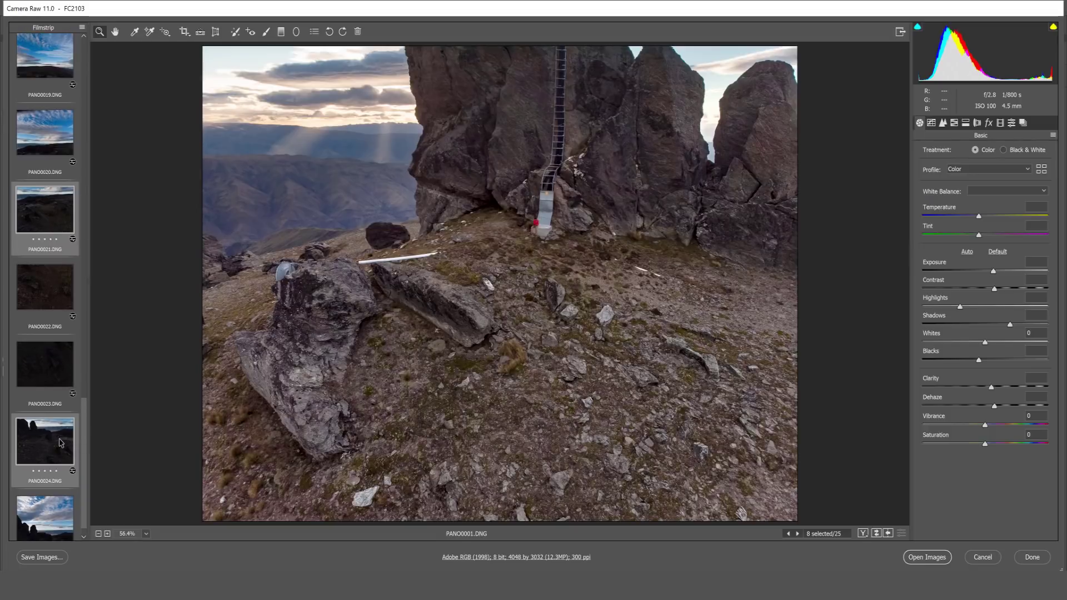
# Step: Sync PANO0001's settings to the selected frames and confirm PANO0024 shows Temperature 6500
pyautogui.rightClick(61, 443)
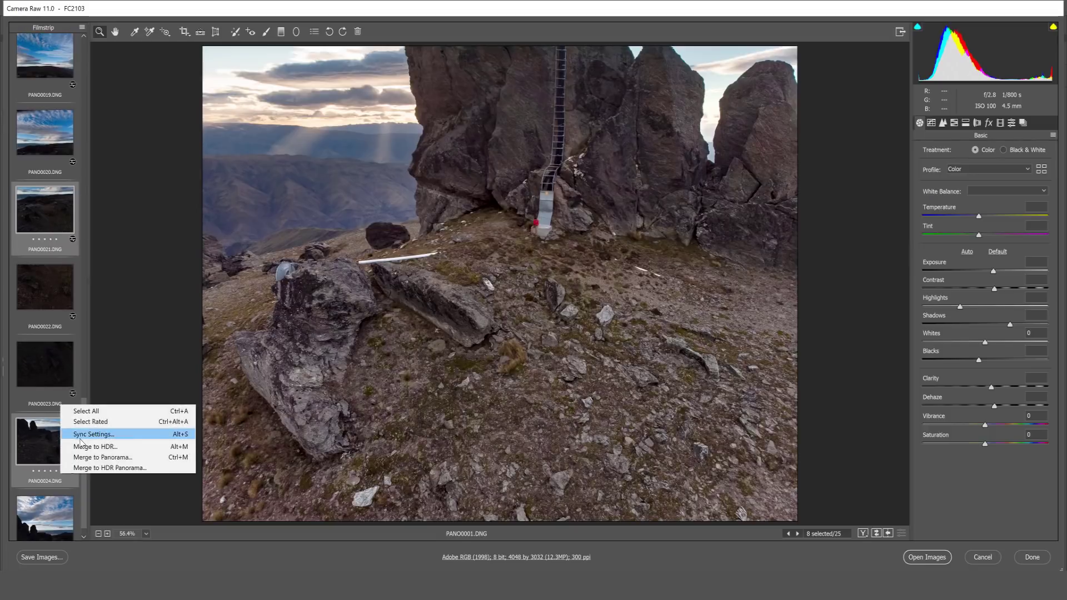
pyautogui.click(80, 438)
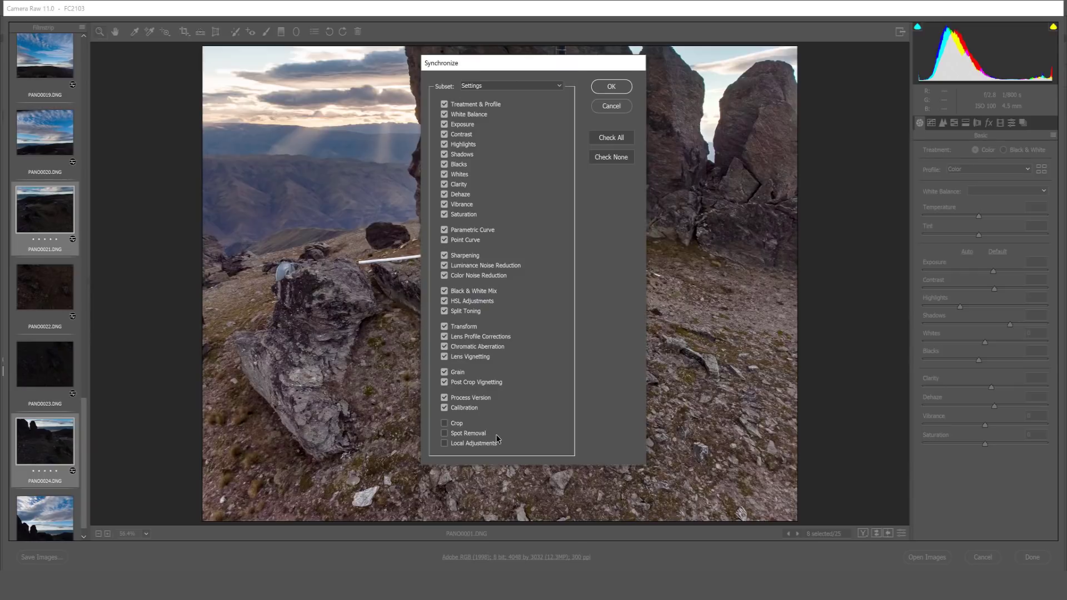
pyautogui.click(612, 87)
pyautogui.click(69, 451)
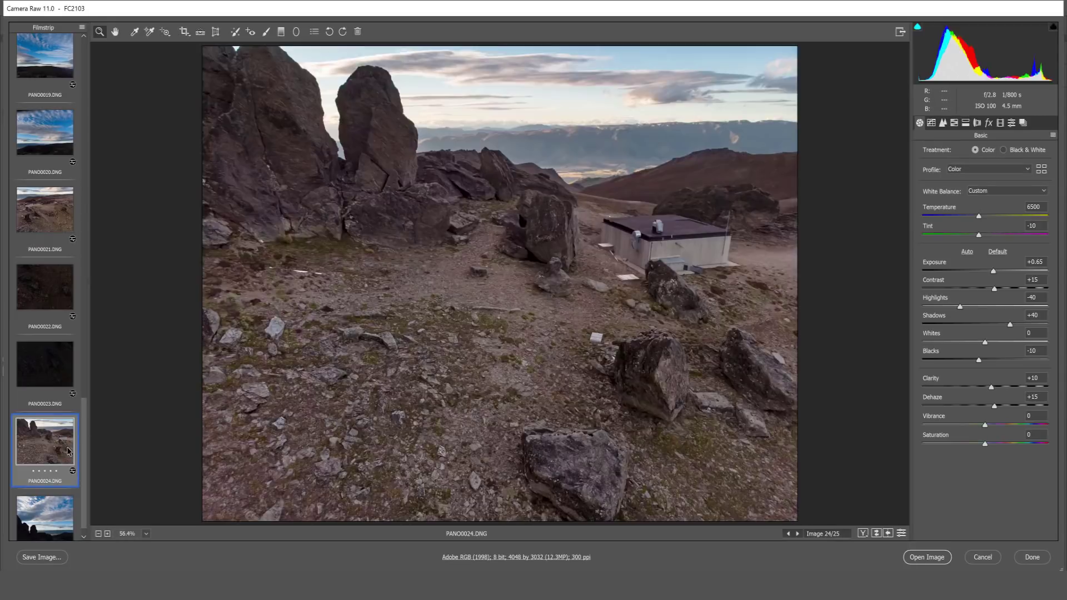
# Step: Review synced frames PANO0021, PANO0018, PANO0015, PANO0012 and PANO0009 in the filmstrip
pyautogui.click(65, 217)
pyautogui.scroll(3, 65, 217)
pyautogui.click(65, 217)
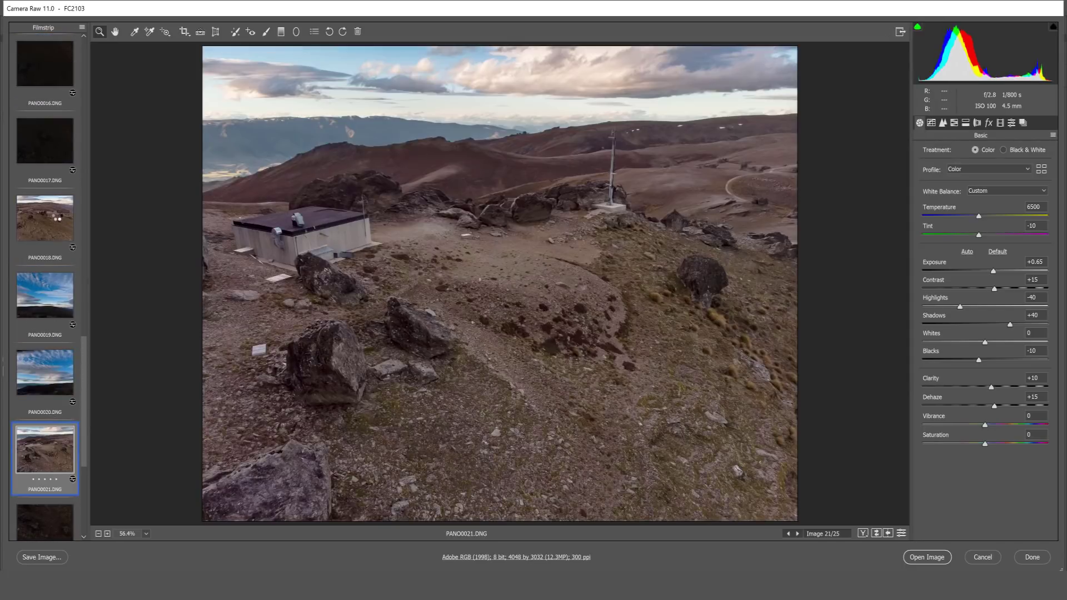
pyautogui.scroll(3, 61, 252)
pyautogui.click(60, 206)
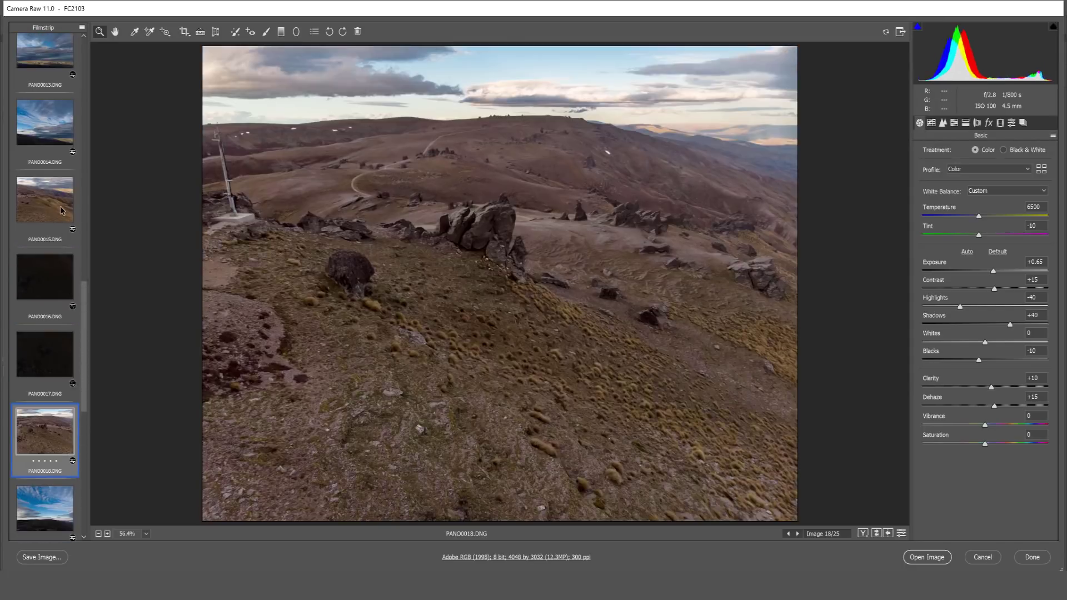
pyautogui.scroll(3, 60, 206)
pyautogui.click(59, 272)
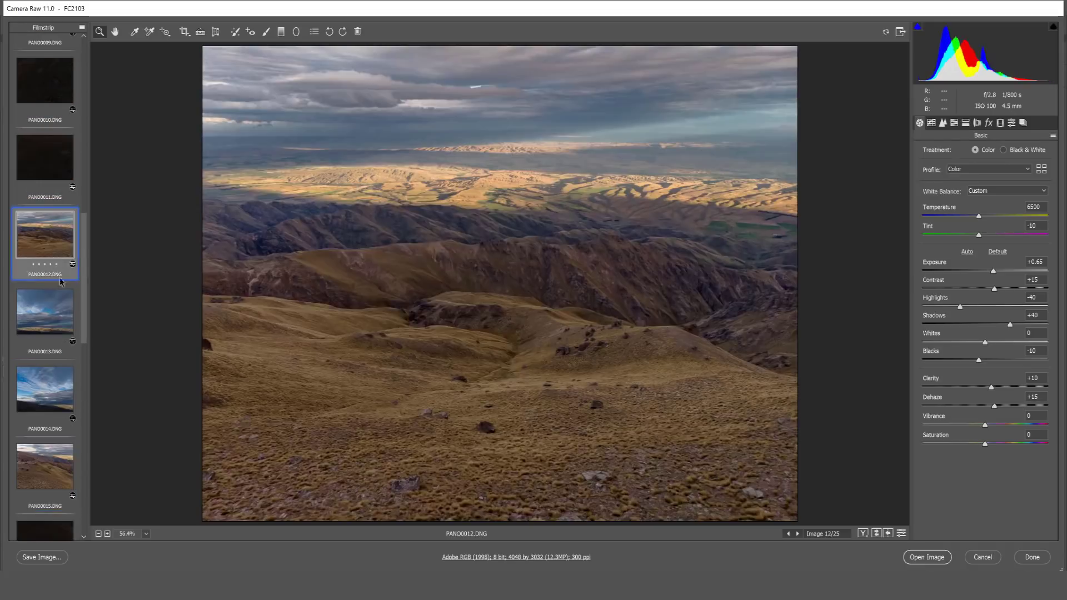
pyautogui.scroll(3, 59, 273)
pyautogui.click(71, 267)
pyautogui.scroll(2, 71, 267)
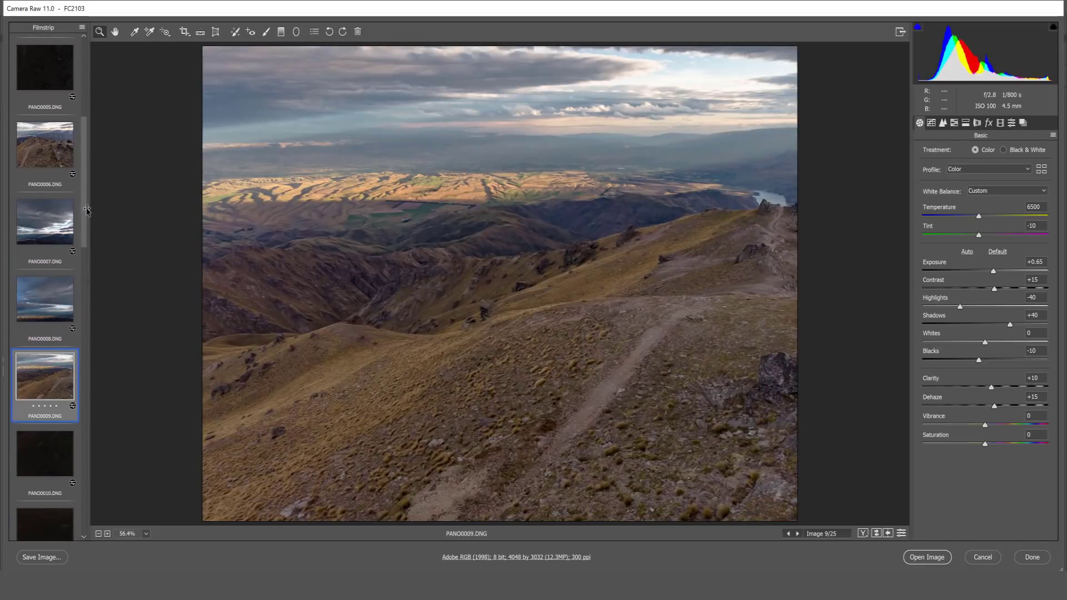
# Step: Recheck PANO0015 and PANO0018, ending on PANO0021 with Temperature 6500, Exposure +0.65, Dehaze +15
pyautogui.moveTo(82, 204); pyautogui.dragTo(82, 313)
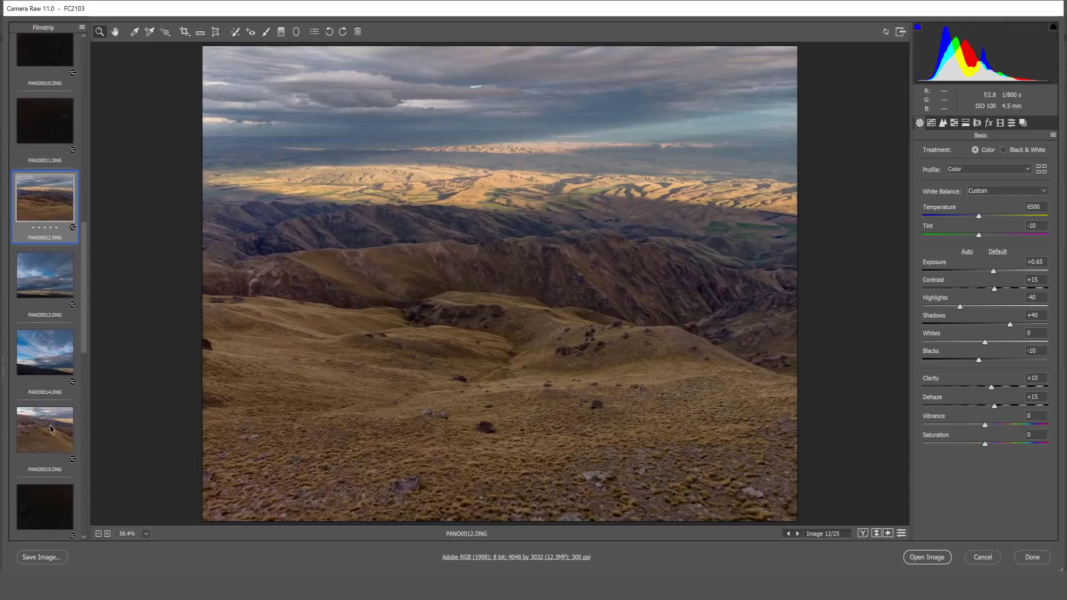
pyautogui.click(50, 428)
pyautogui.press('Down')
pyautogui.press('Down')
pyautogui.press('Down')
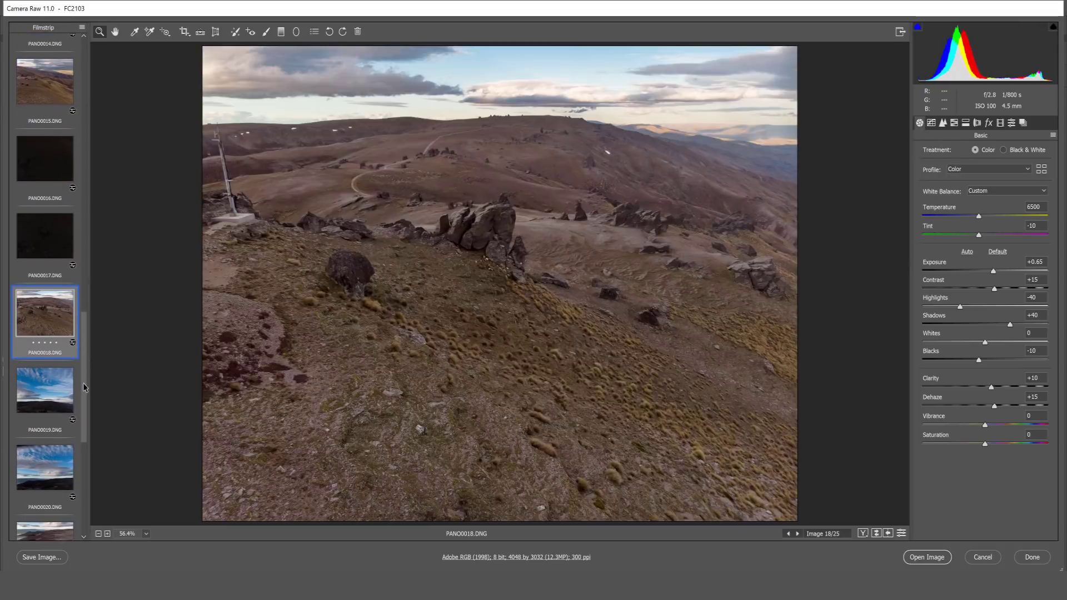
pyautogui.moveTo(84, 387); pyautogui.dragTo(88, 426)
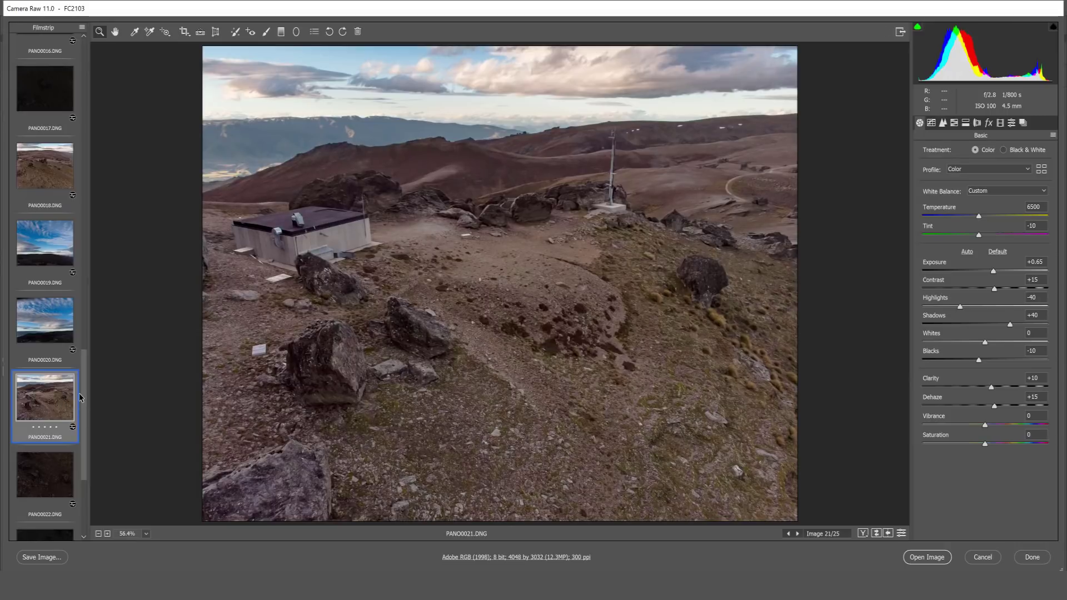
pyautogui.scroll(3, 78, 398)
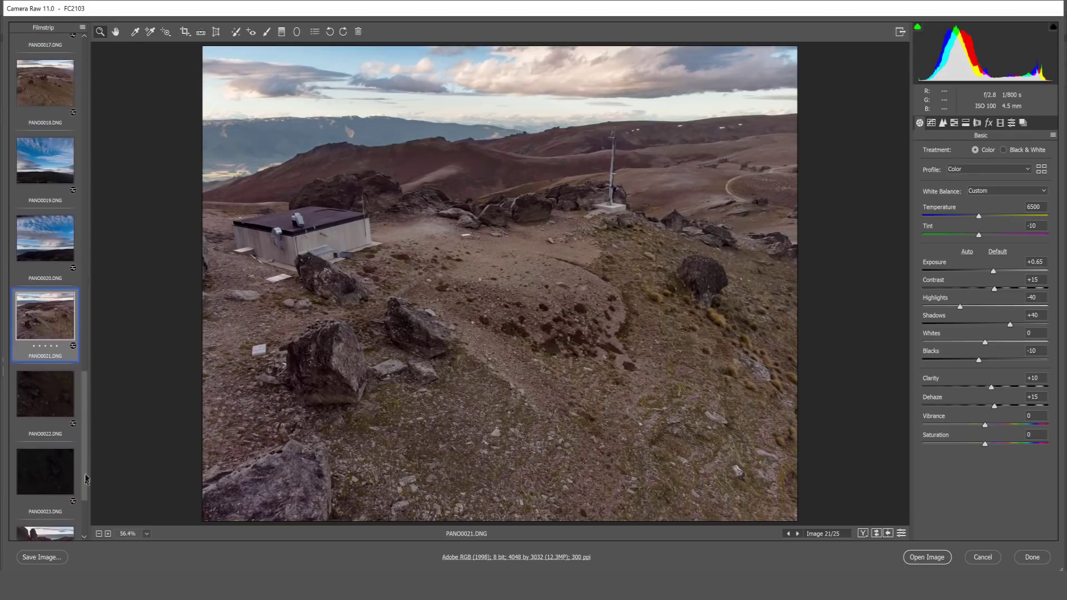
pyautogui.scroll(12, 89, 311)
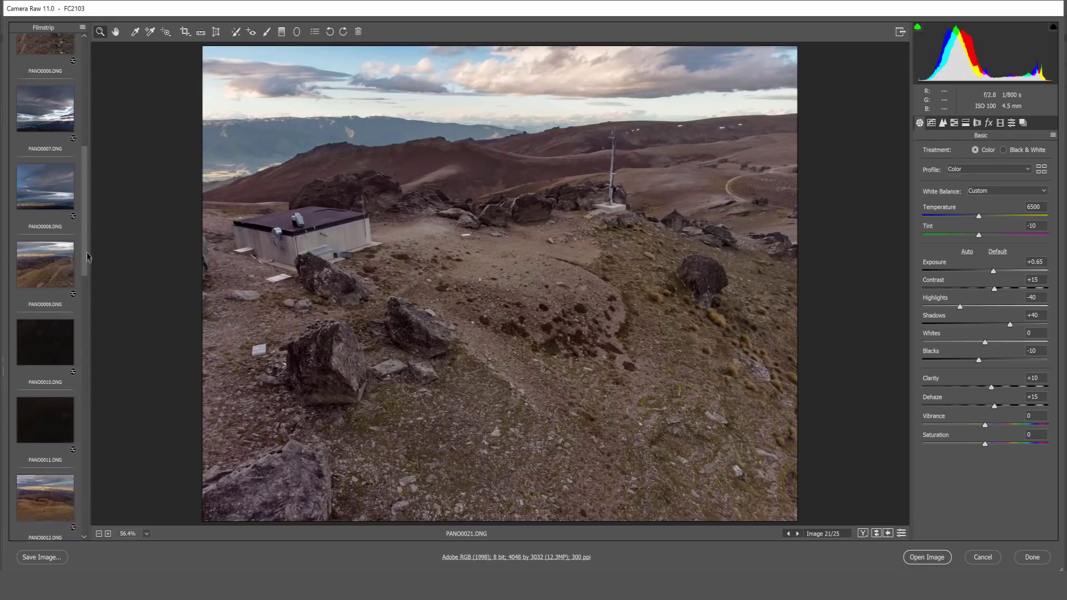
pyautogui.scroll(4, 88, 214)
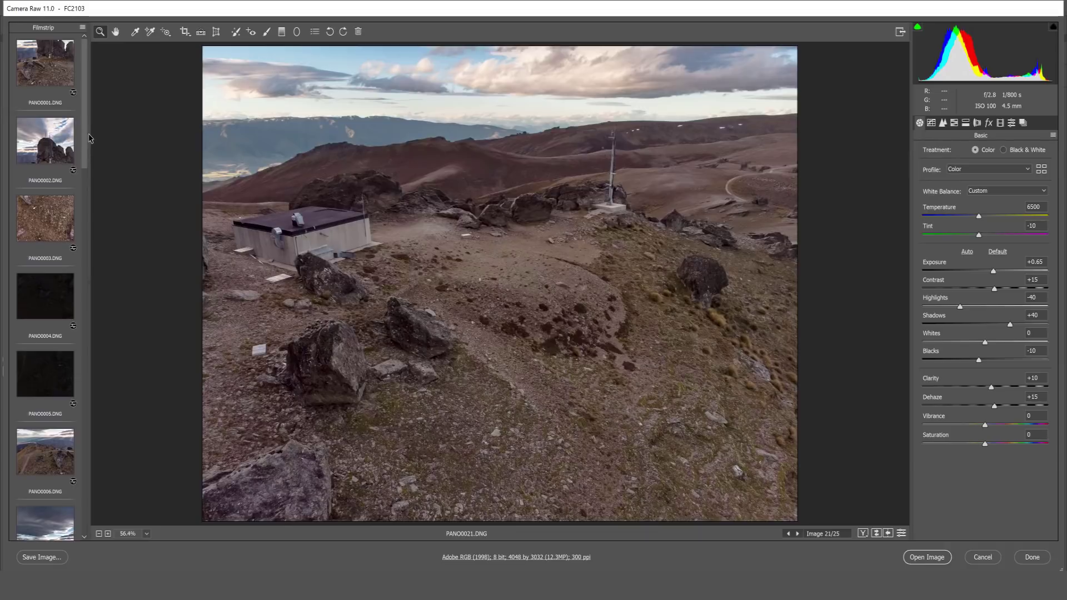
# Step: Select PANO0002 as the source frame with its own settings
pyautogui.click(49, 148)
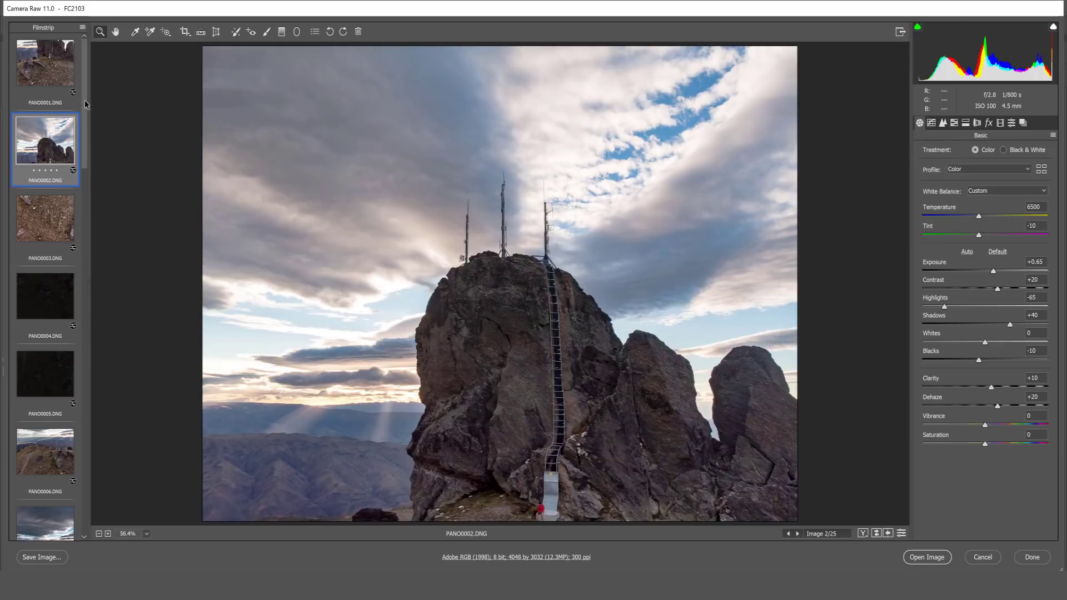
pyautogui.moveTo(84, 101); pyautogui.dragTo(86, 194)
pyautogui.scroll(5, 67, 155)
pyautogui.moveTo(83, 137); pyautogui.dragTo(84, 207)
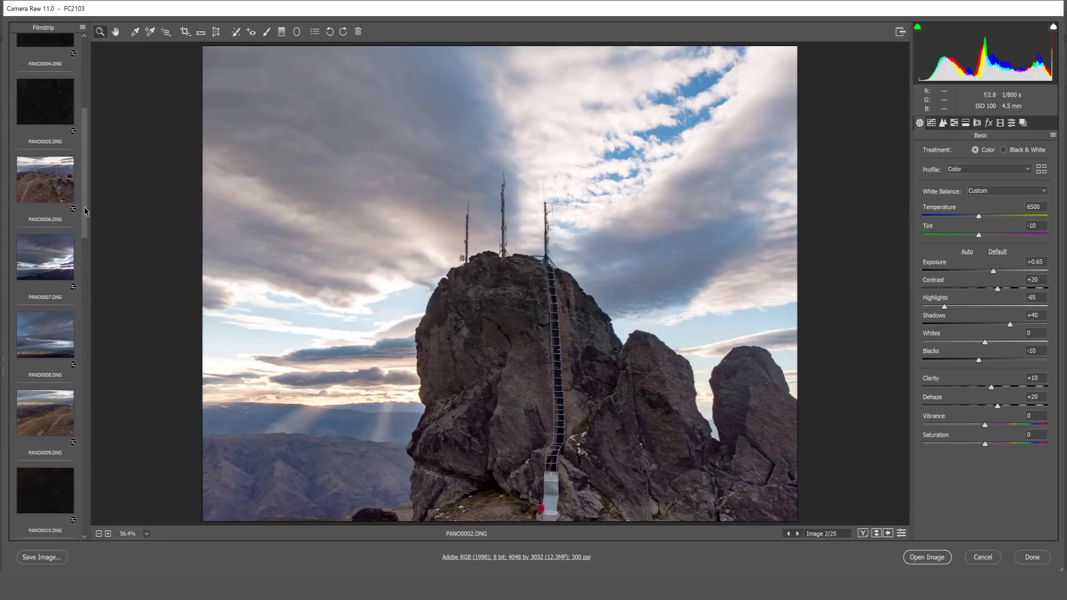
# Step: Add PANO0007, 0008, 0013, 0014, 0019, 0020 and 0025 to the selection
pyautogui.keyDown('ctrl'); pyautogui.click(48, 259); pyautogui.keyUp('ctrl')
pyautogui.moveTo(85, 205); pyautogui.dragTo(85, 253)
pyautogui.keyDown('ctrl'); pyautogui.click(54, 182); pyautogui.keyUp('ctrl')
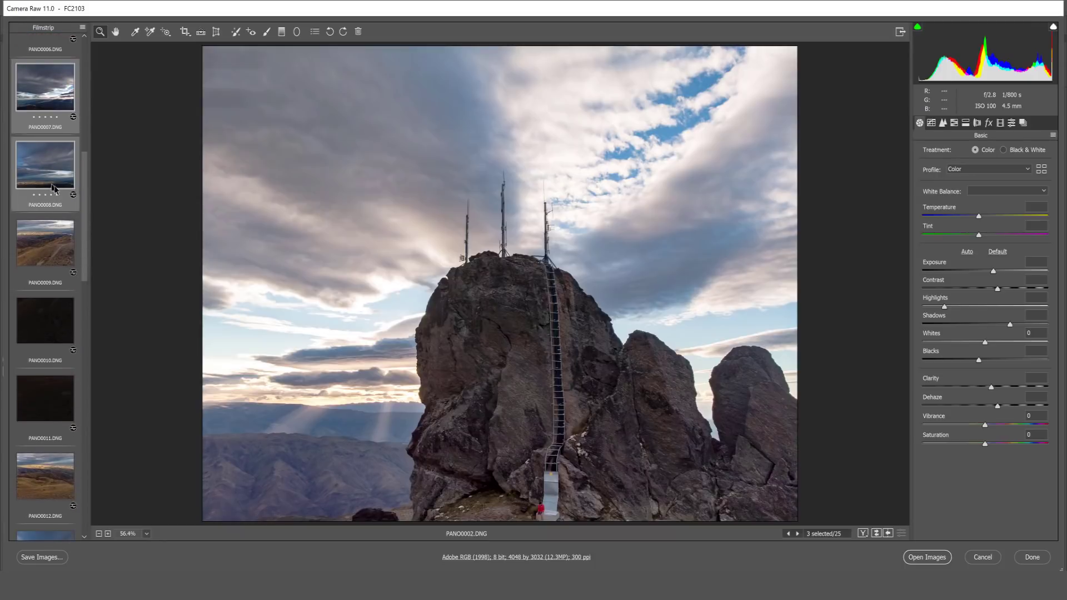
pyautogui.moveTo(86, 217); pyautogui.dragTo(85, 272)
pyautogui.keyDown('ctrl'); pyautogui.click(55, 333); pyautogui.keyUp('ctrl')
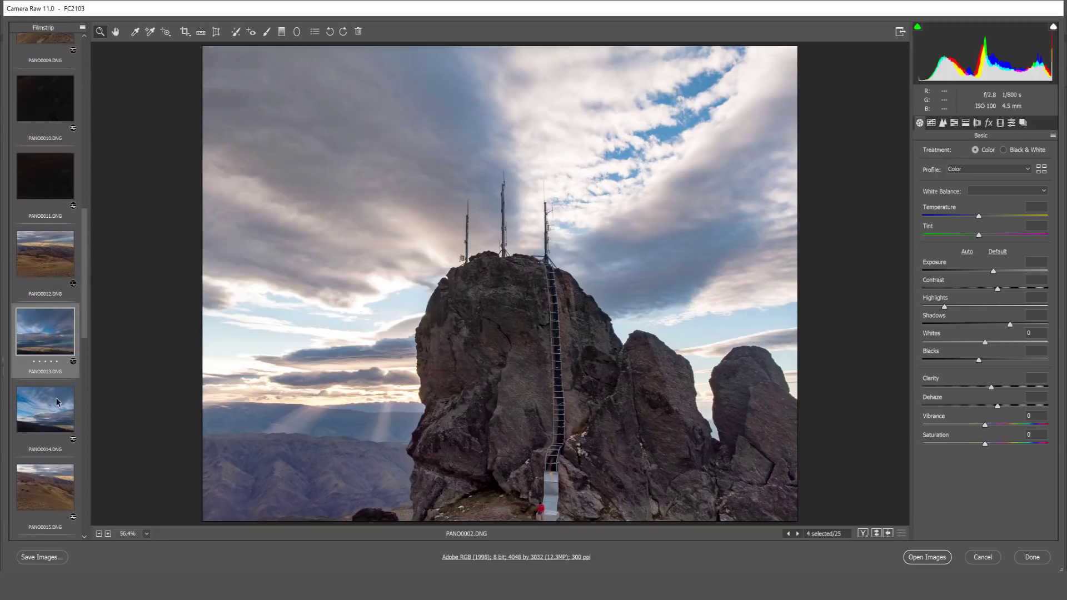
pyautogui.keyDown('ctrl'); pyautogui.click(56, 398); pyautogui.keyUp('ctrl')
pyautogui.moveTo(86, 345); pyautogui.dragTo(85, 453)
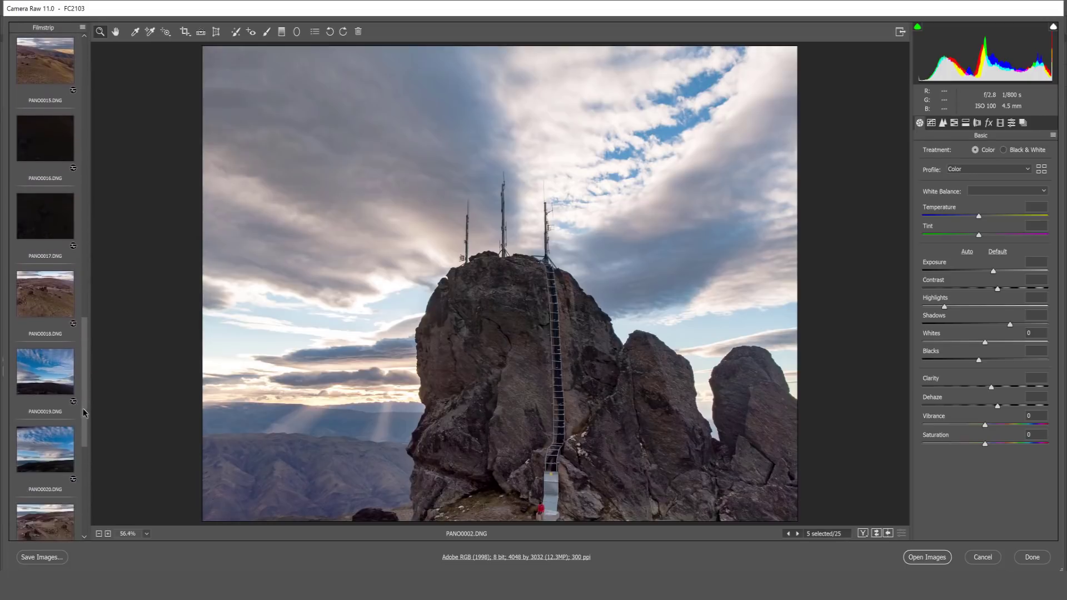
pyautogui.keyDown('ctrl'); pyautogui.click(45, 371); pyautogui.keyUp('ctrl')
pyautogui.keyDown('ctrl'); pyautogui.click(52, 443); pyautogui.keyUp('ctrl')
pyautogui.moveTo(82, 390); pyautogui.dragTo(82, 483)
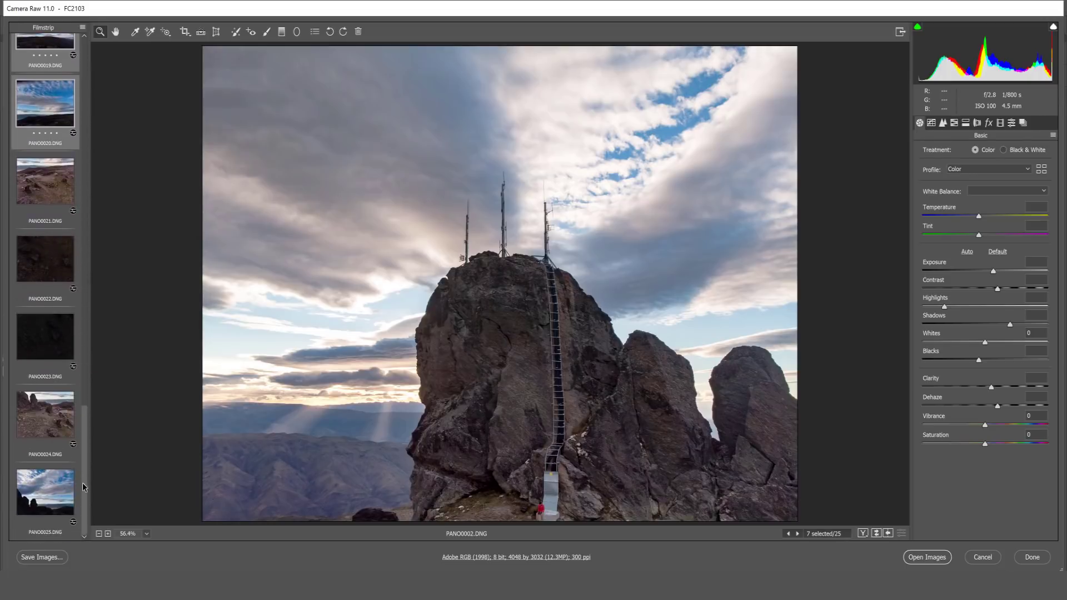
pyautogui.keyDown('ctrl'); pyautogui.click(46, 488); pyautogui.keyUp('ctrl')
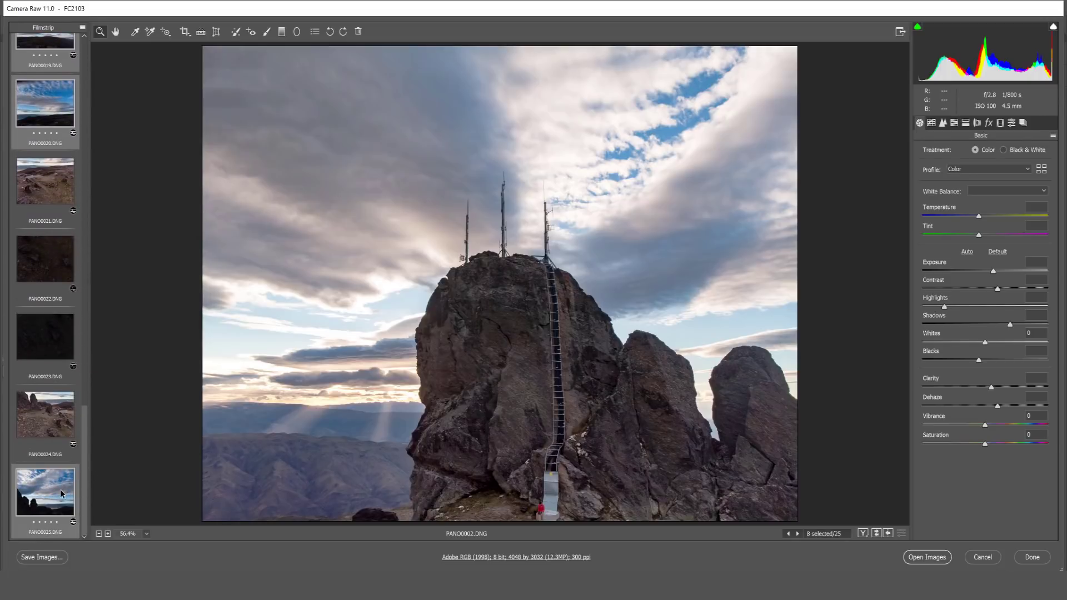
# Step: Sync PANO0002's settings to the selected frames with all settings checked
pyautogui.rightClick(69, 498)
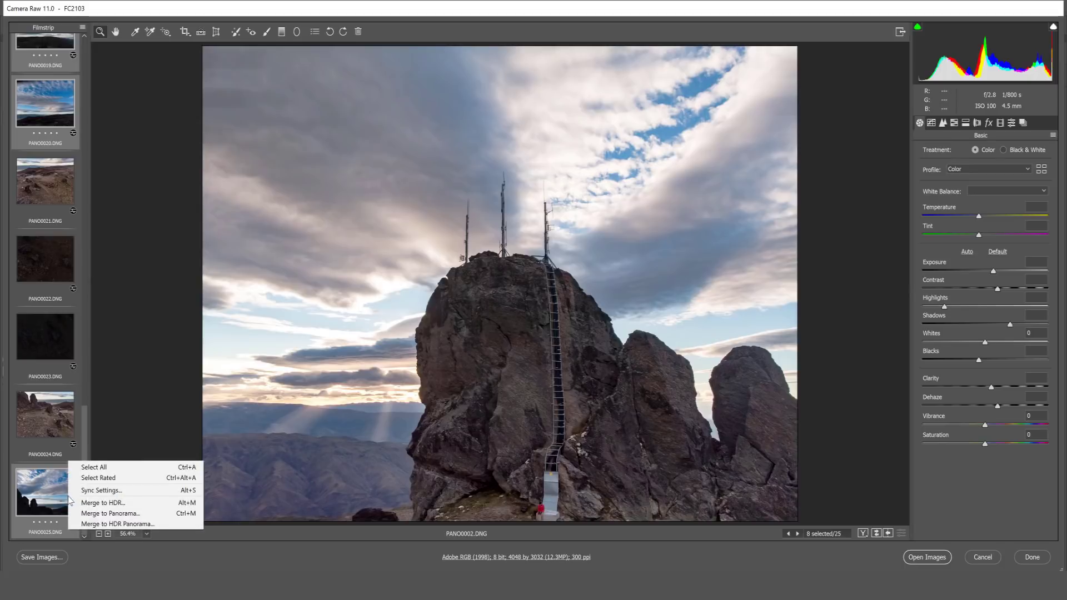
pyautogui.click(79, 491)
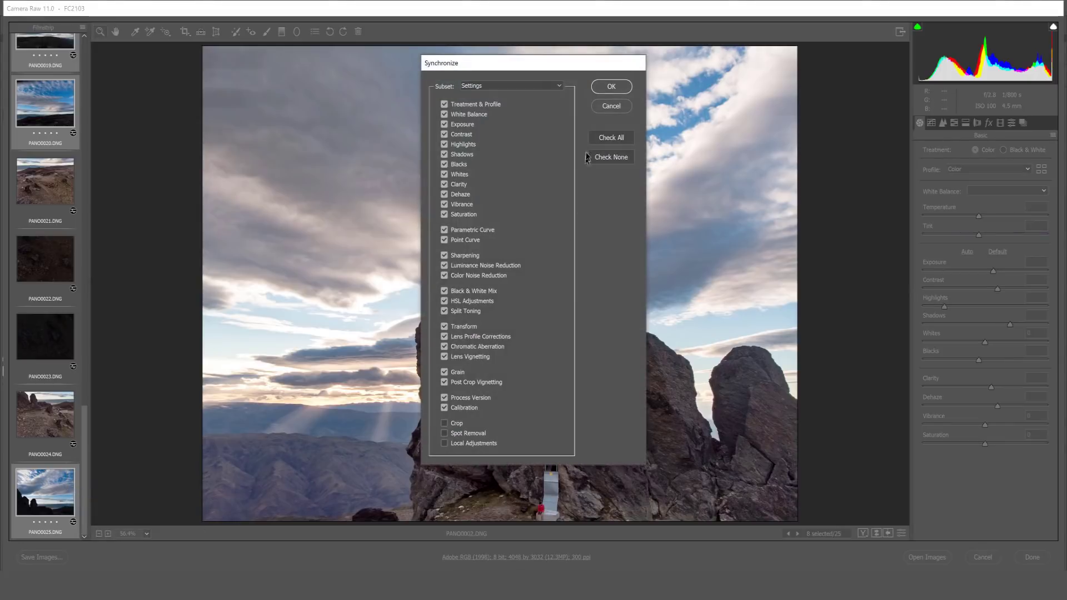
pyautogui.click(599, 87)
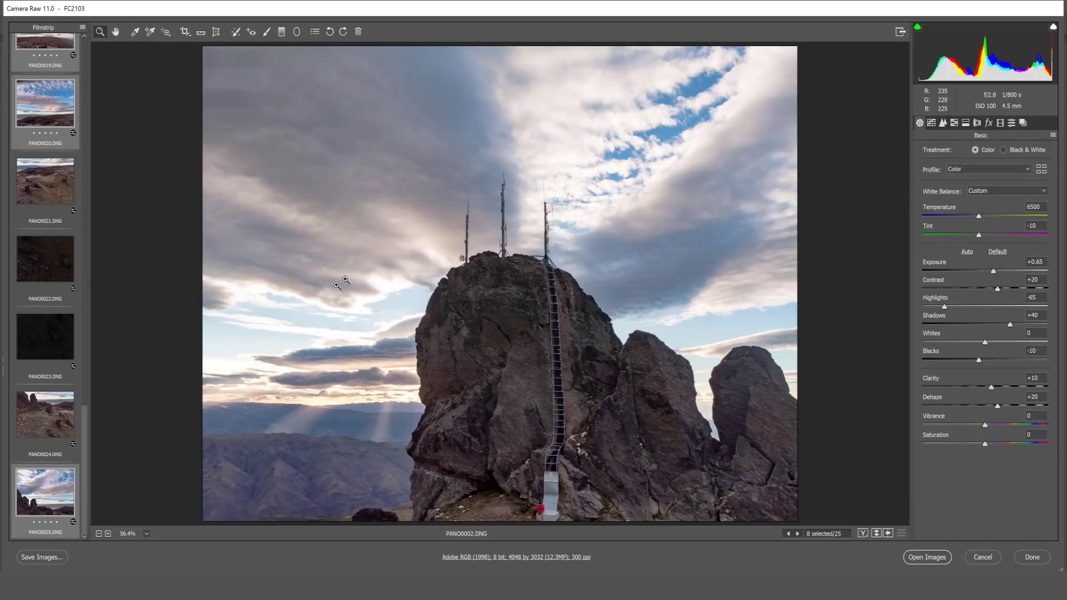
# Step: Check the synced edits on PANO0025, PANO0020, PANO0013 and another sky frame
pyautogui.click(49, 507)
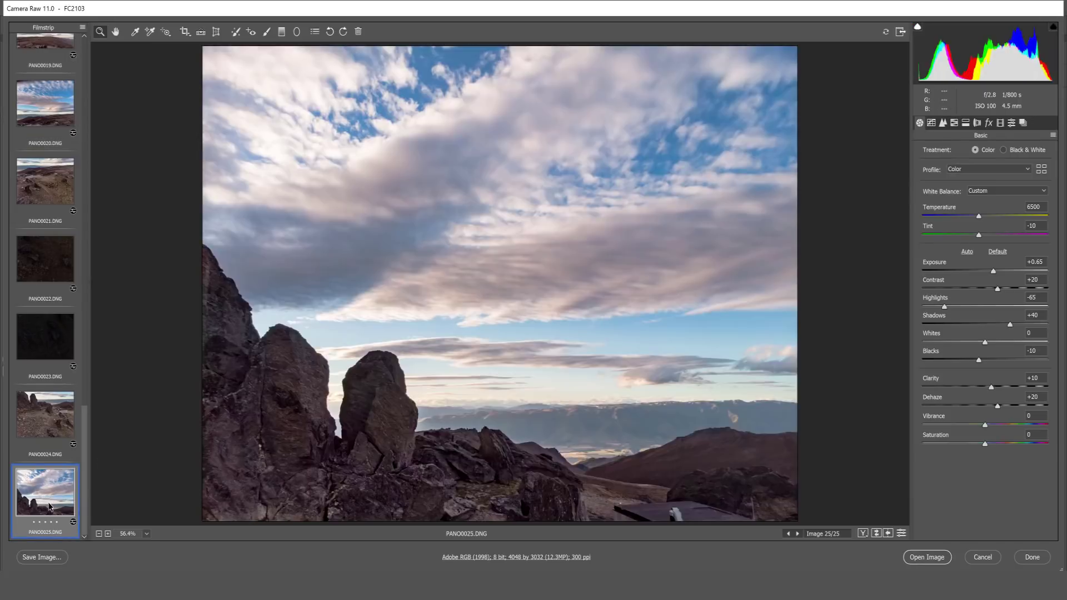
pyautogui.scroll(3, 48, 389)
pyautogui.click(47, 200)
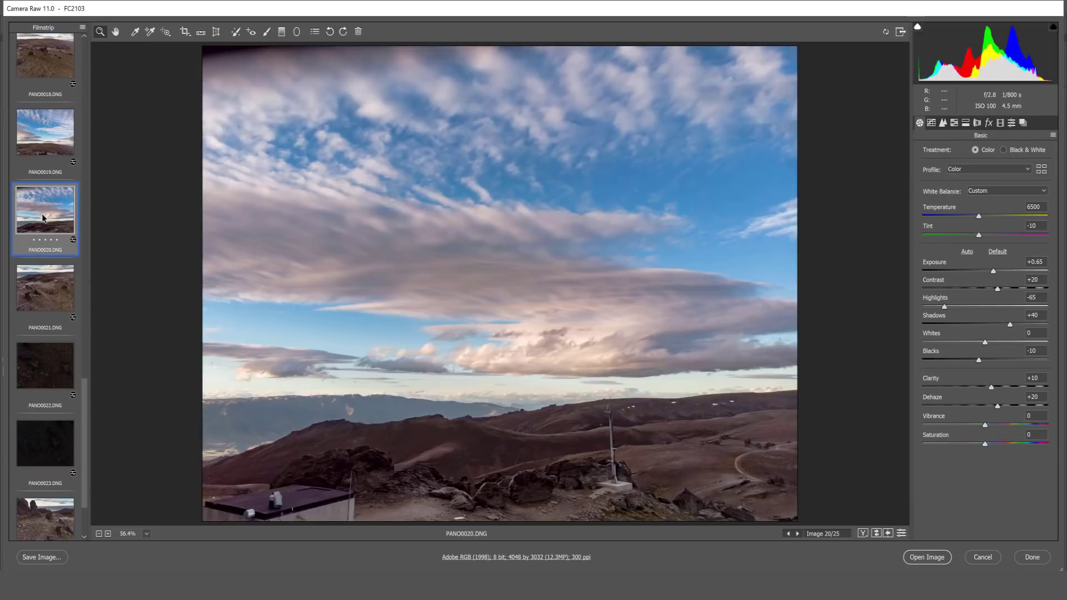
pyautogui.scroll(2, 48, 277)
pyautogui.click(47, 320)
pyautogui.scroll(5, 48, 283)
pyautogui.click(45, 245)
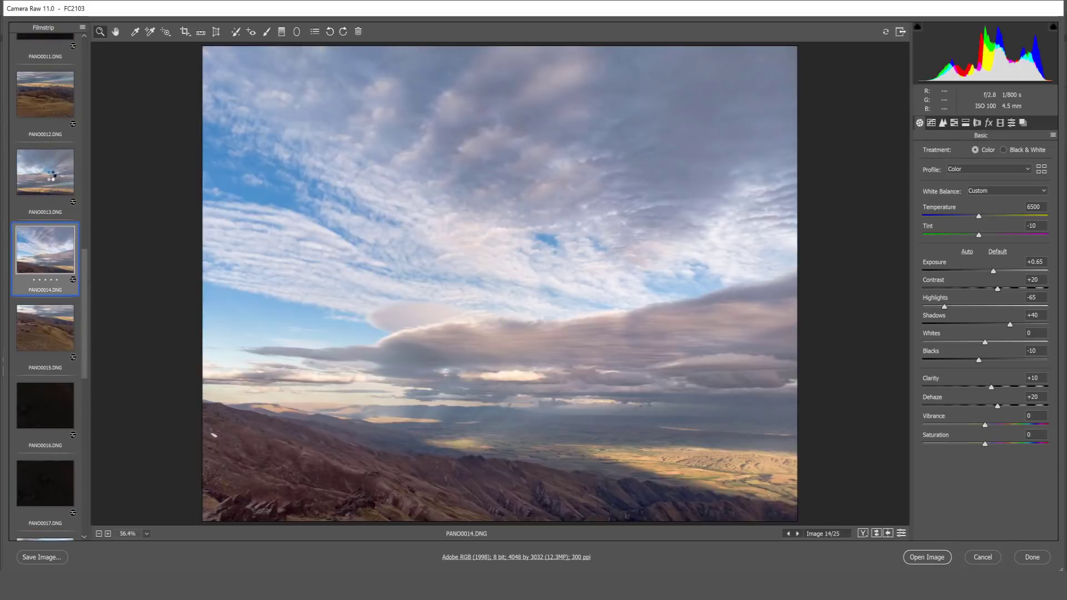
pyautogui.scroll(4, 50, 312)
pyautogui.scroll(5, 53, 345)
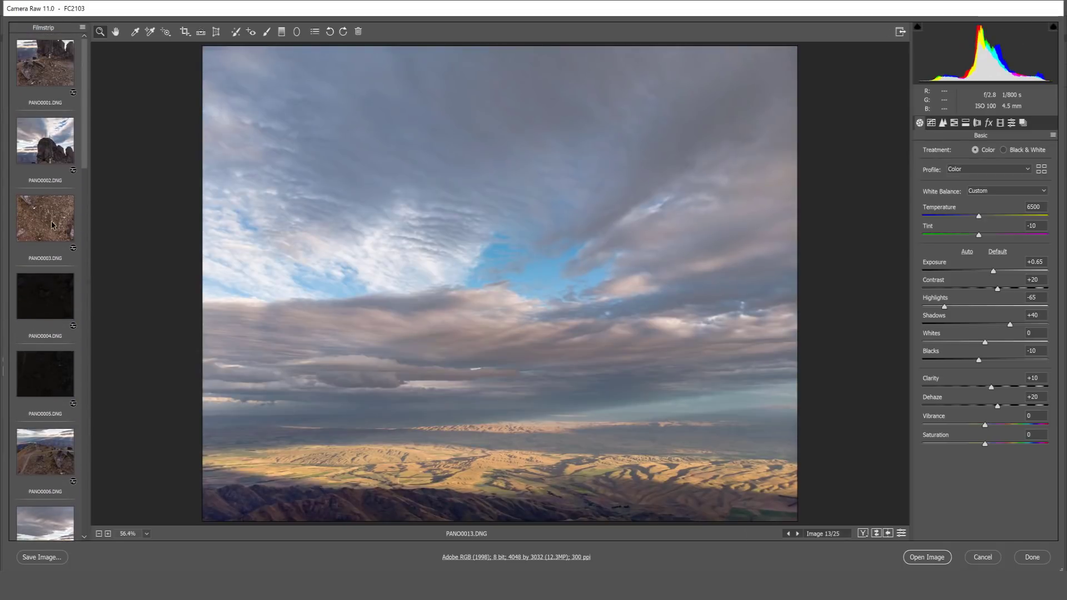
# Step: Select PANO0003 plus ground frames 0004, 0005, 0010, 0011, 0016, 0017, 0022 and 0023
pyautogui.click(57, 228)
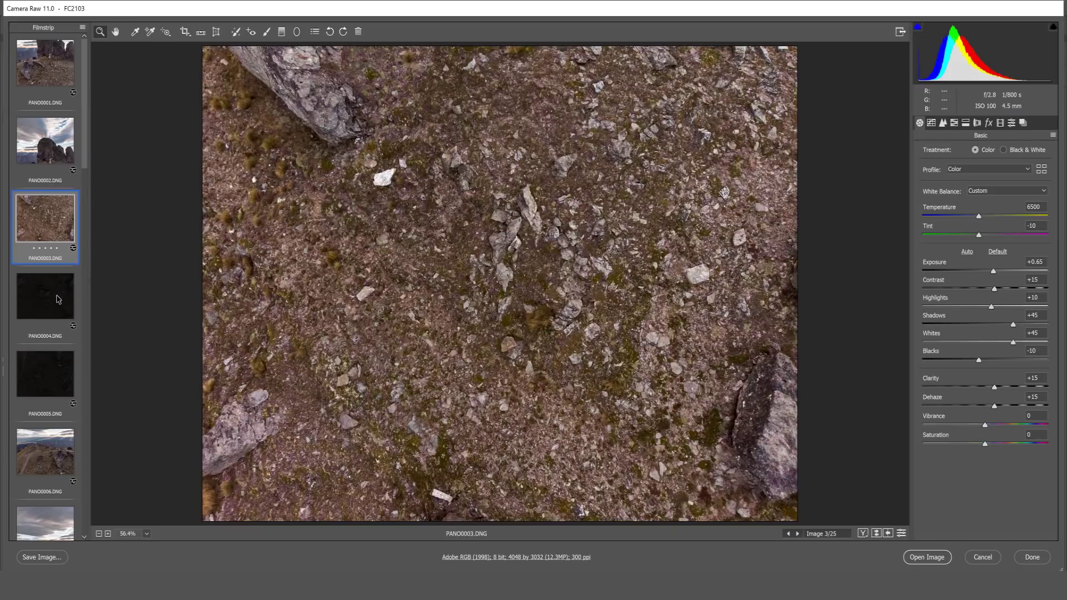
pyautogui.keyDown('shift'); pyautogui.click(63, 311); pyautogui.keyUp('shift')
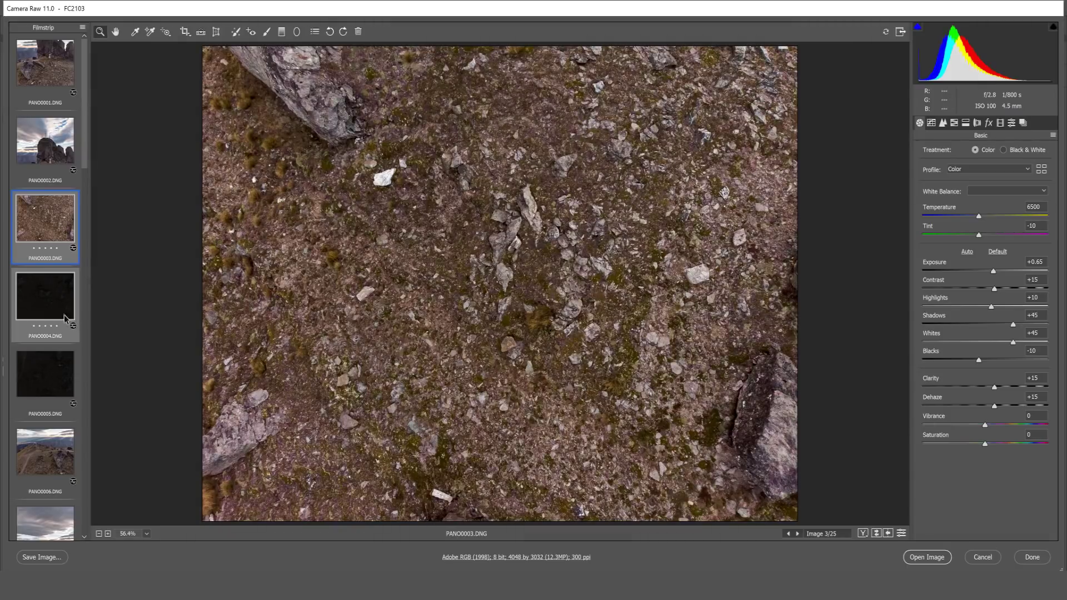
pyautogui.keyDown('shift'); pyautogui.click(51, 383); pyautogui.keyUp('shift')
pyautogui.scroll(-6, 81, 175)
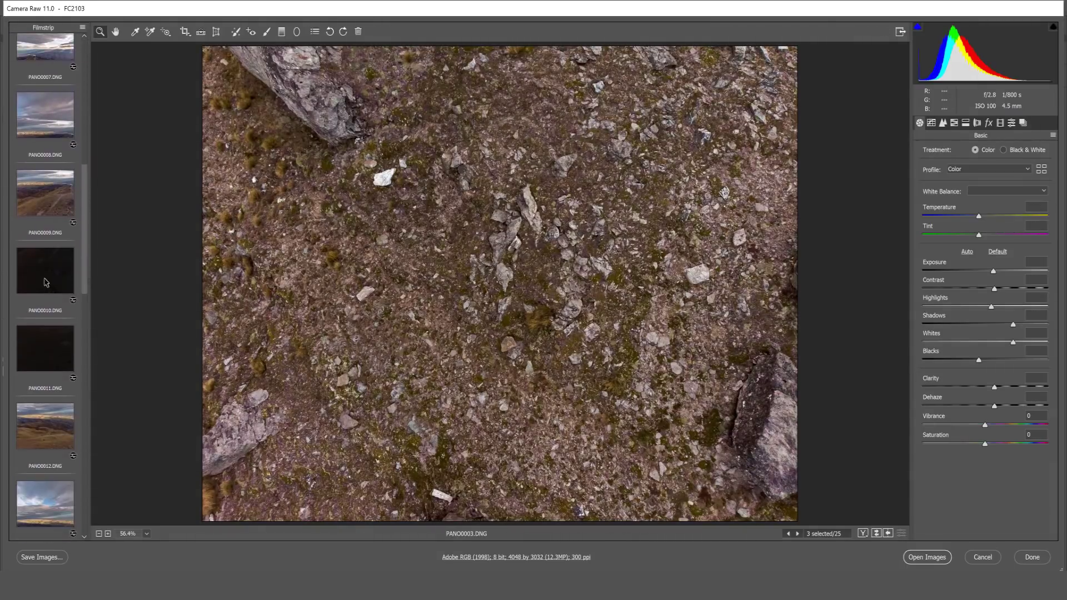
pyautogui.keyDown('ctrl'); pyautogui.click(48, 281); pyautogui.keyUp('ctrl')
pyautogui.keyDown('ctrl'); pyautogui.click(53, 346); pyautogui.keyUp('ctrl')
pyautogui.scroll(-5, 53, 347)
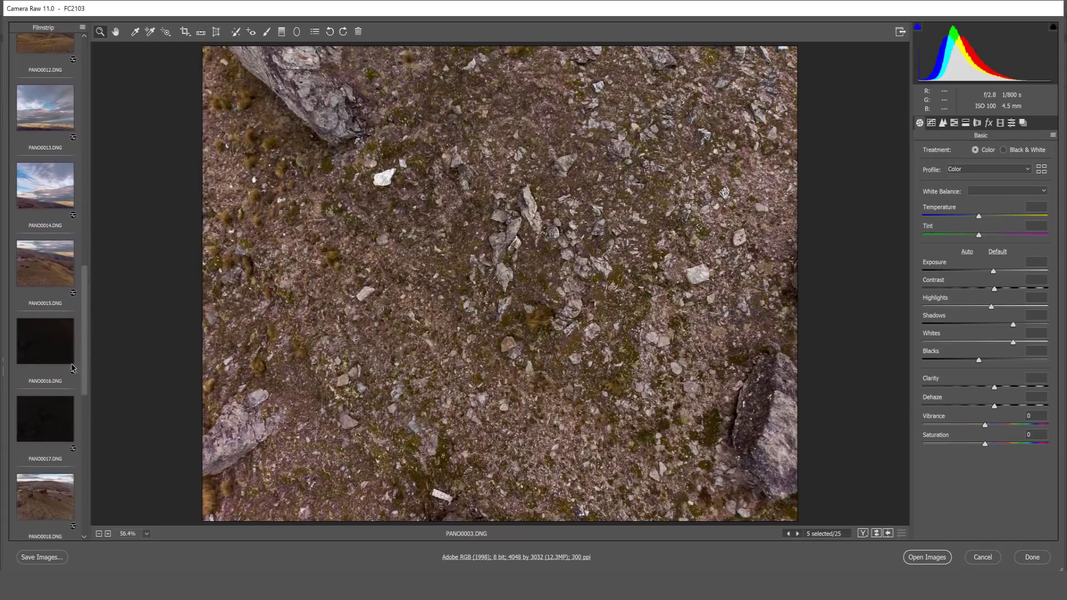
pyautogui.keyDown('ctrl'); pyautogui.click(51, 352); pyautogui.keyUp('ctrl')
pyautogui.keyDown('ctrl'); pyautogui.click(48, 407); pyautogui.keyUp('ctrl')
pyautogui.scroll(-7, 50, 389)
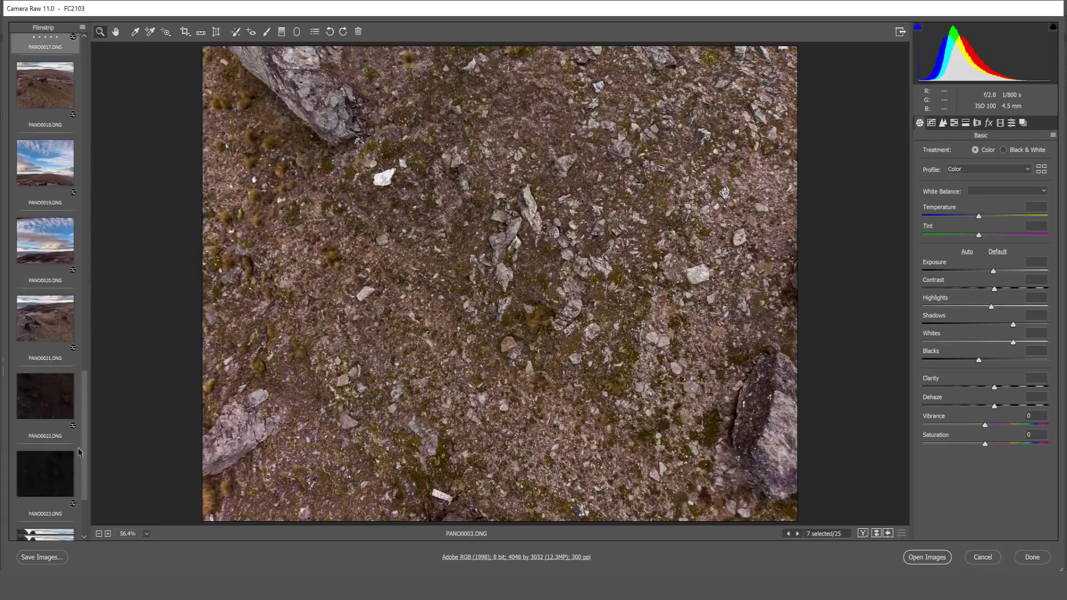
pyautogui.keyDown('ctrl'); pyautogui.click(59, 318); pyautogui.keyUp('ctrl')
pyautogui.keyDown('ctrl'); pyautogui.click(57, 356); pyautogui.keyUp('ctrl')
pyautogui.scroll(-1, 86, 441)
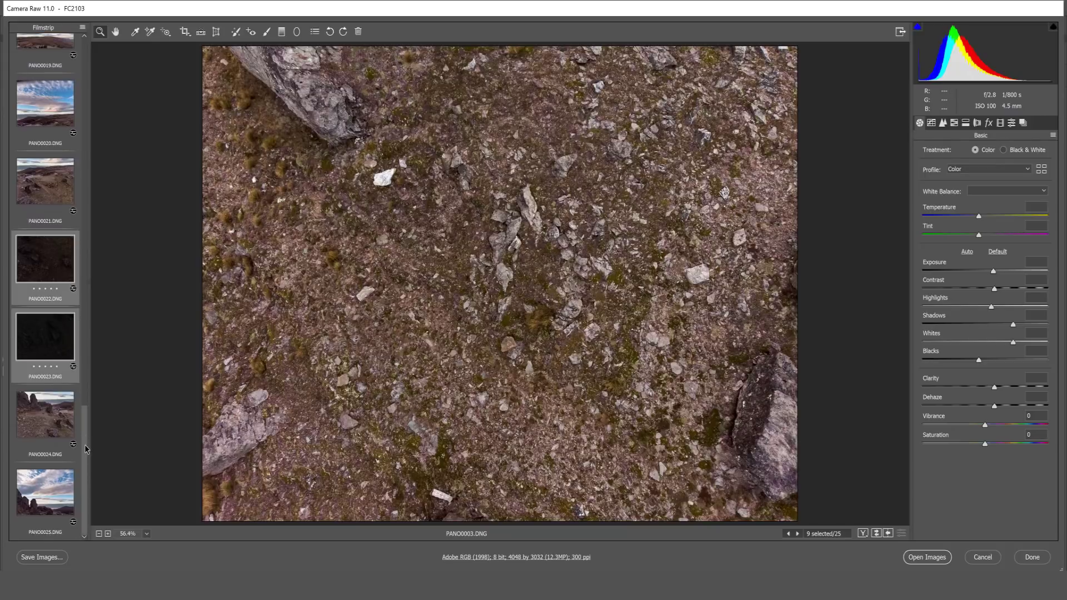
pyautogui.scroll(1, 85, 461)
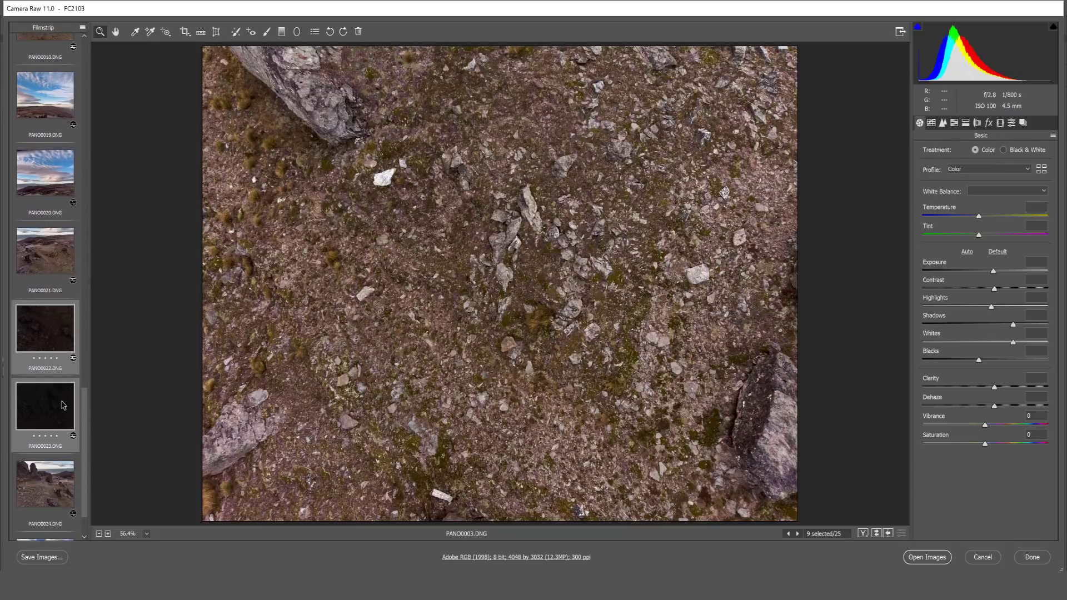
# Step: Sync PANO0003's Shadows +45, Whites +45 and Clarity +15 to them, then check PANO0023
pyautogui.rightClick(63, 407)
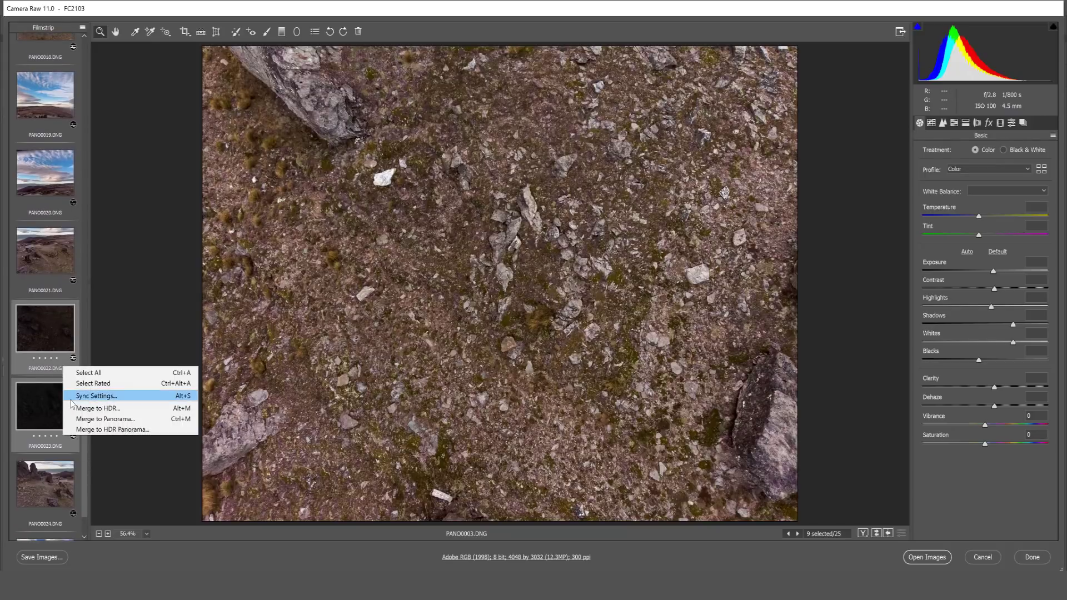
pyautogui.click(83, 395)
pyautogui.click(603, 90)
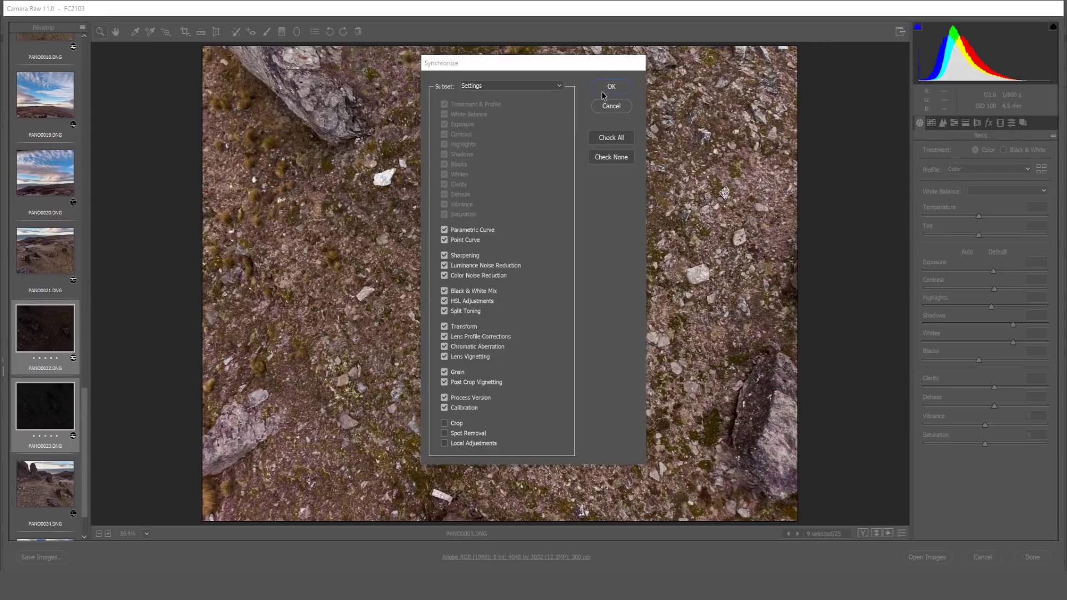
pyautogui.click(49, 408)
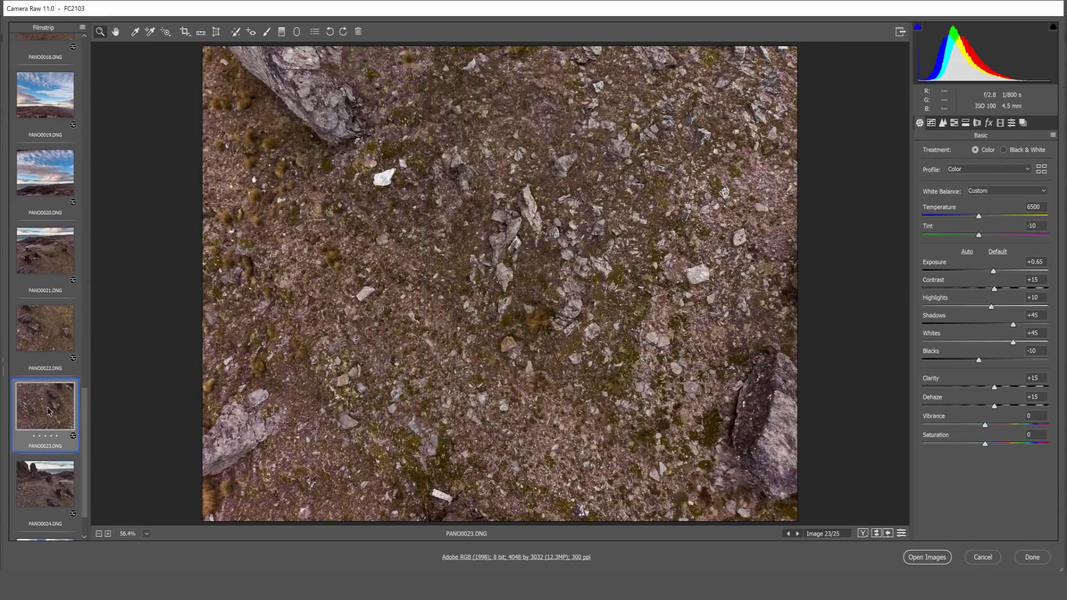
# Step: Step from PANO0001 to PANO0008, then review PANO0001, PANO0002 and PANO0003 again
pyautogui.press('Home')
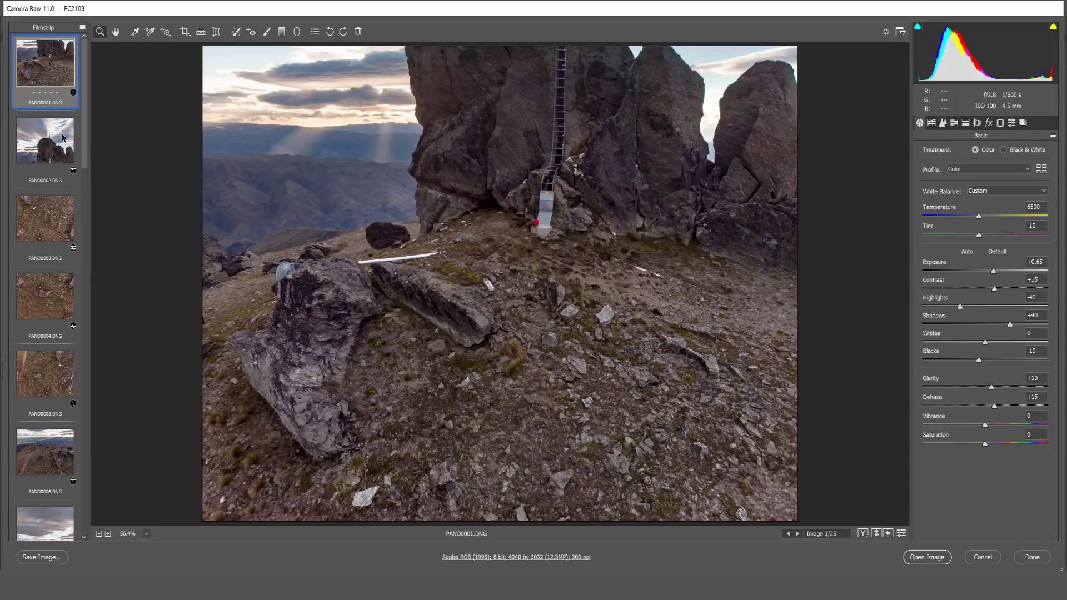
pyautogui.press('Down')
pyautogui.press('Down')
pyautogui.press('Down')
pyautogui.press('Down')
pyautogui.press('Down')
pyautogui.press('Down')
pyautogui.press('Down')
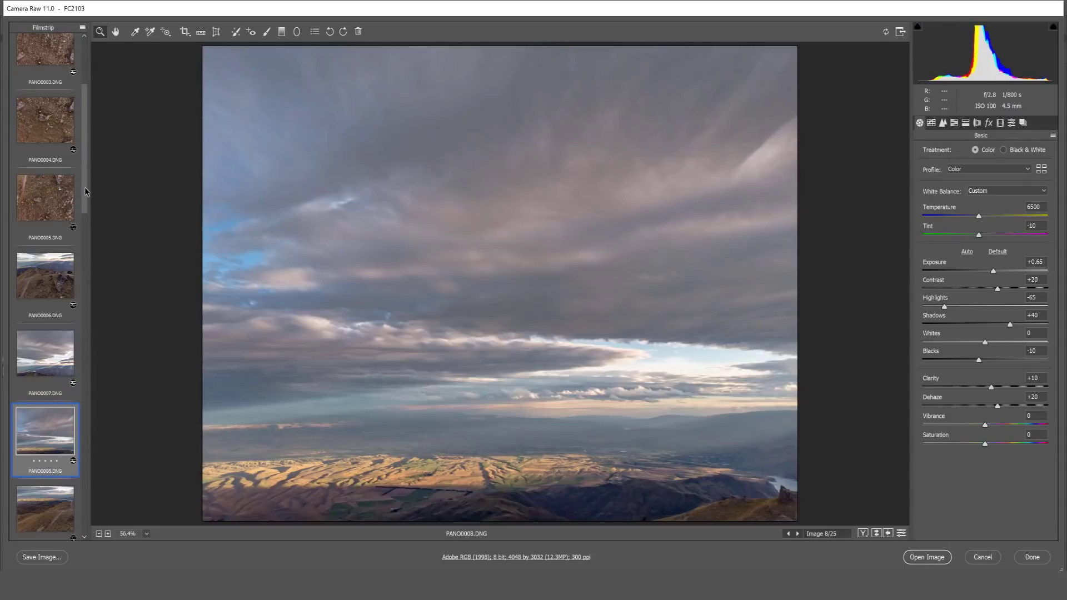
pyautogui.moveTo(84, 192); pyautogui.dragTo(92, 143)
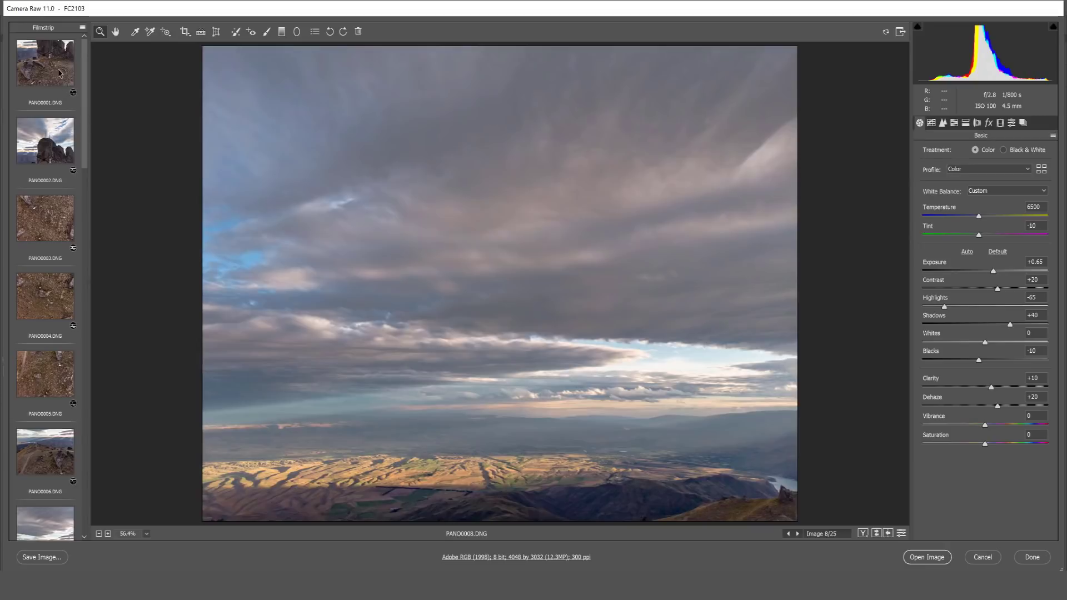
pyautogui.click(59, 73)
pyautogui.click(53, 151)
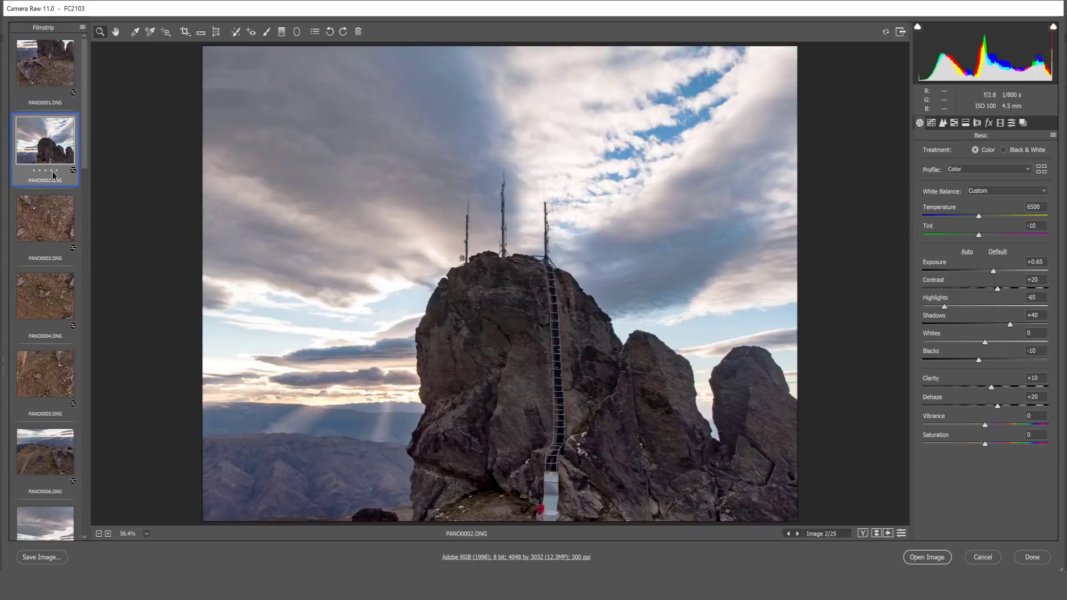
pyautogui.click(46, 222)
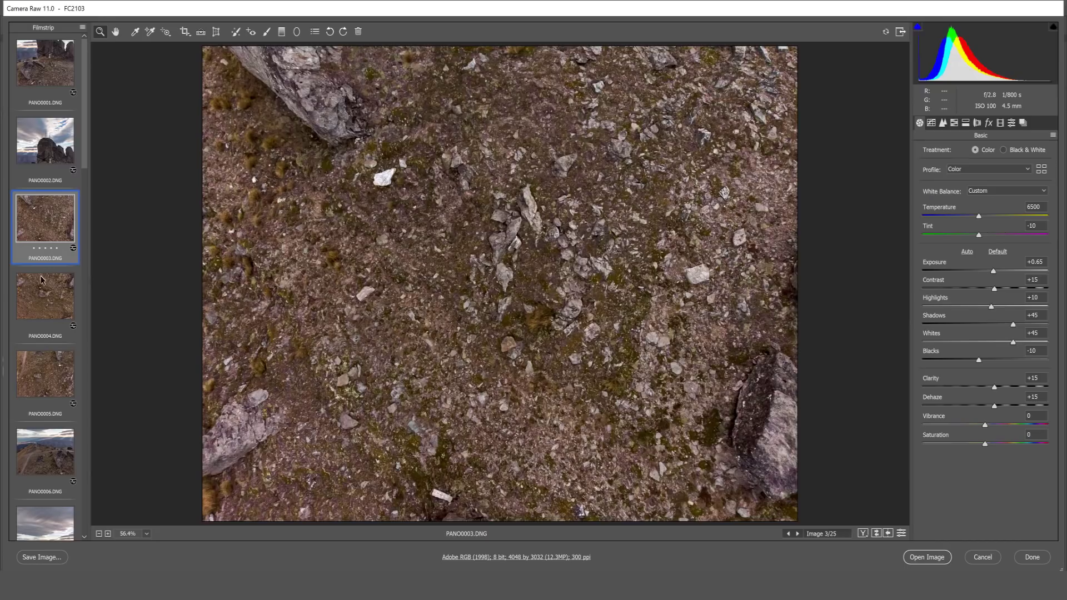
pyautogui.click(79, 103)
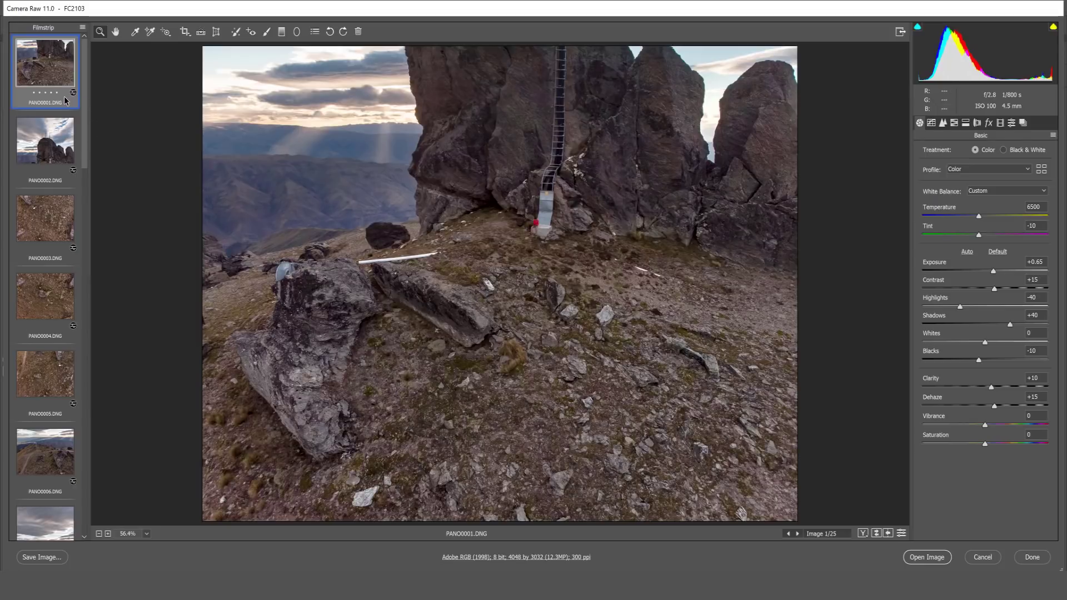
pyautogui.moveTo(58, 98)
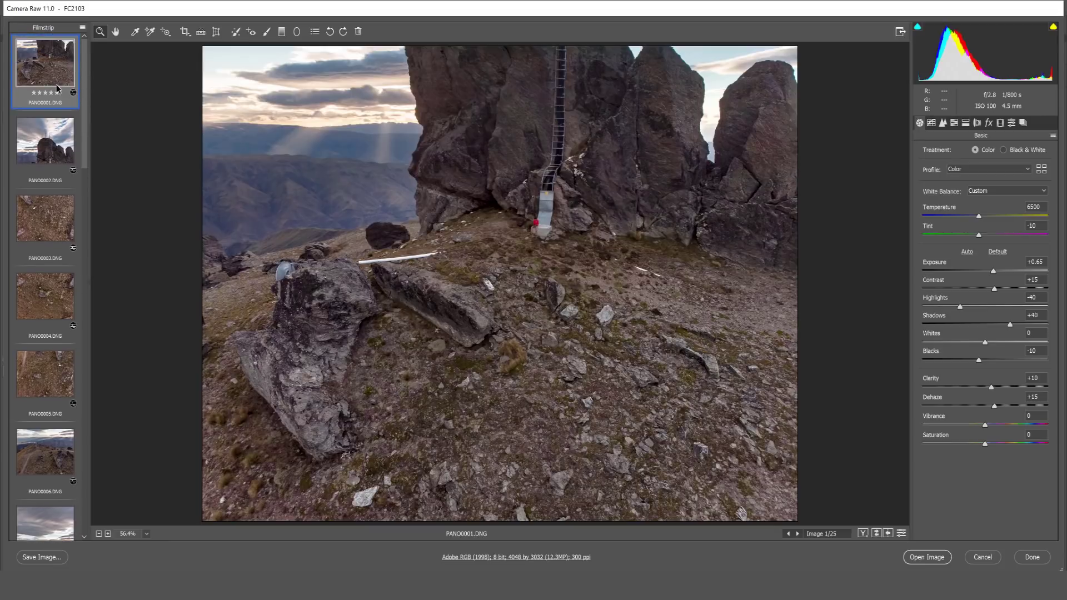
# Step: View frames PANO0002 through PANO0012 one after another in the filmstrip
pyautogui.click(66, 138)
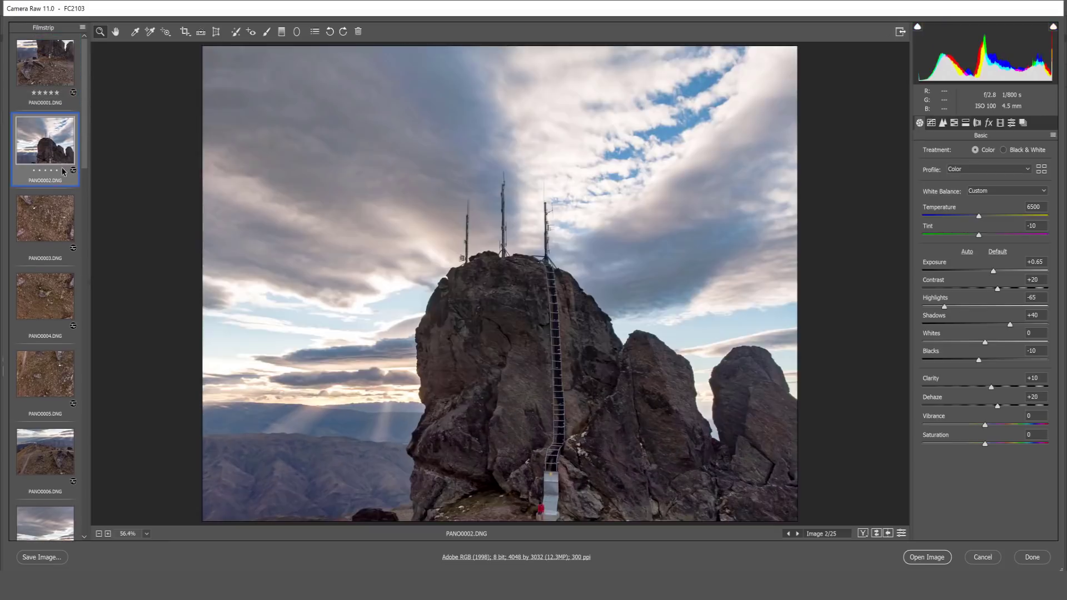
pyautogui.click(65, 229)
pyautogui.click(62, 313)
pyautogui.click(58, 407)
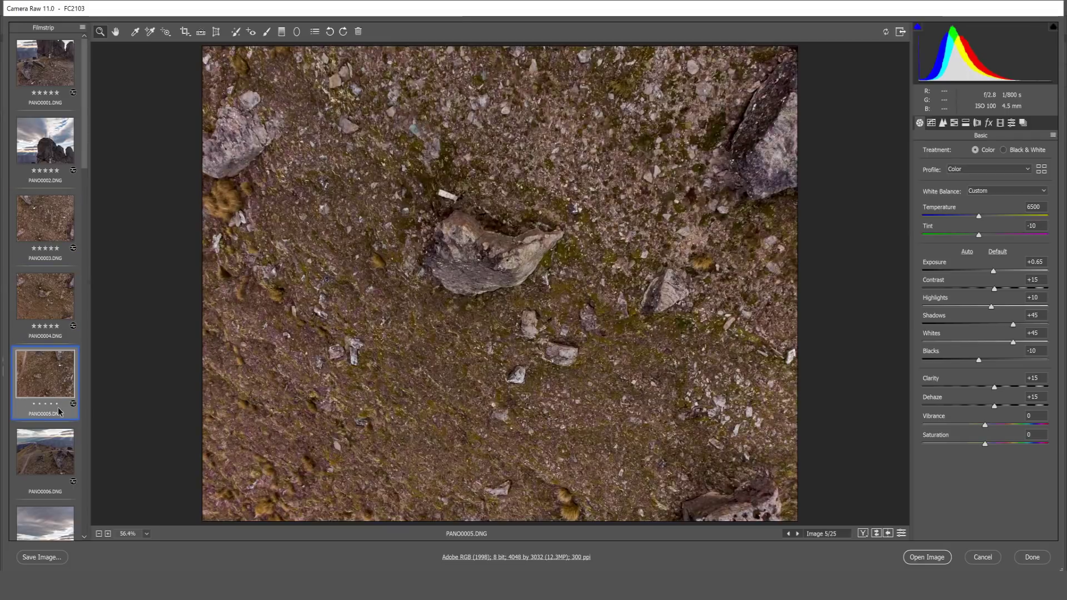
pyautogui.click(59, 432)
pyautogui.click(59, 406)
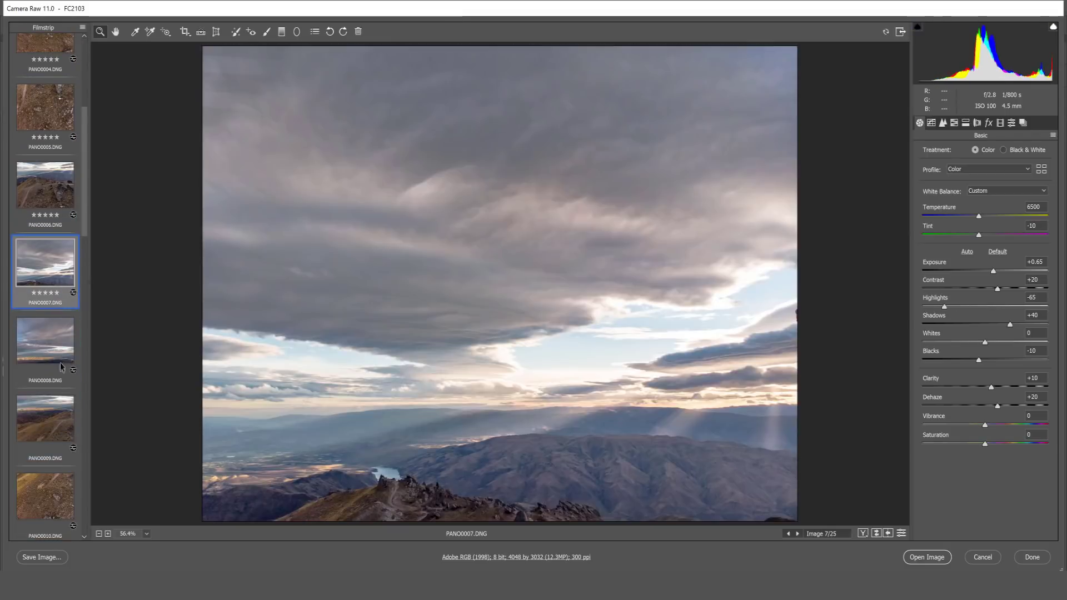
pyautogui.click(61, 370)
pyautogui.click(60, 341)
pyautogui.click(63, 389)
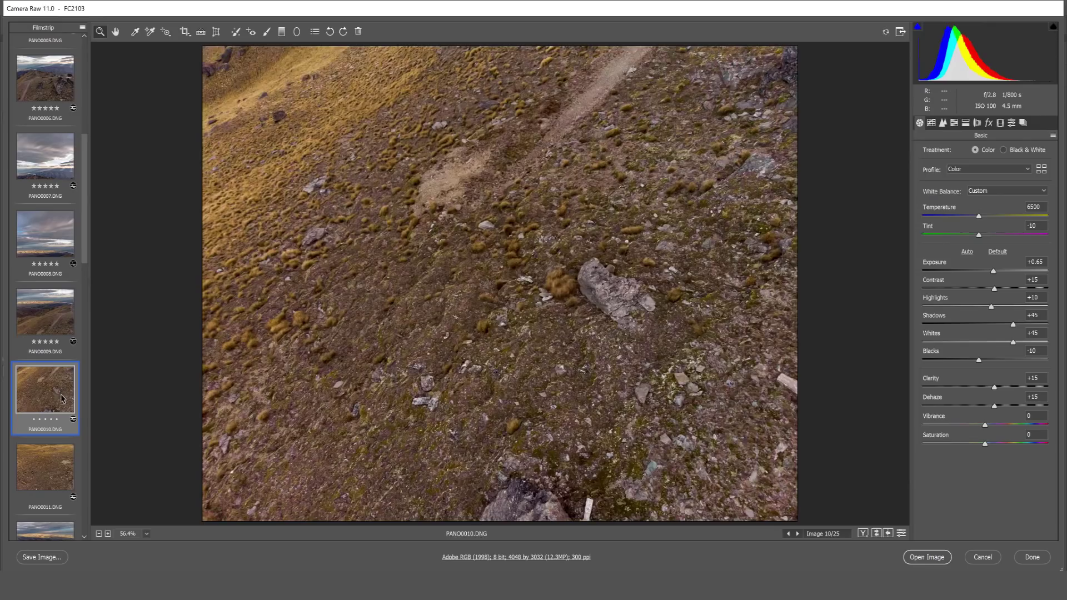
pyautogui.click(63, 405)
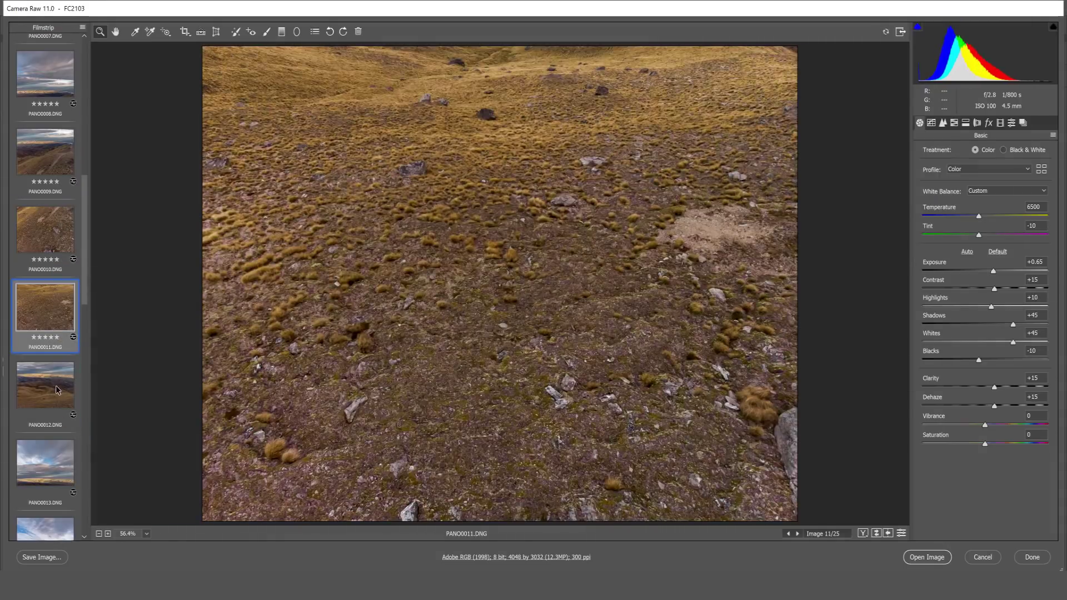
pyautogui.click(58, 420)
# Step: Give five-star ratings to PANO0013, PANO0014 and PANO0016 through PANO0019
pyautogui.press('Down')
pyautogui.hotkey('ctrl', '5')
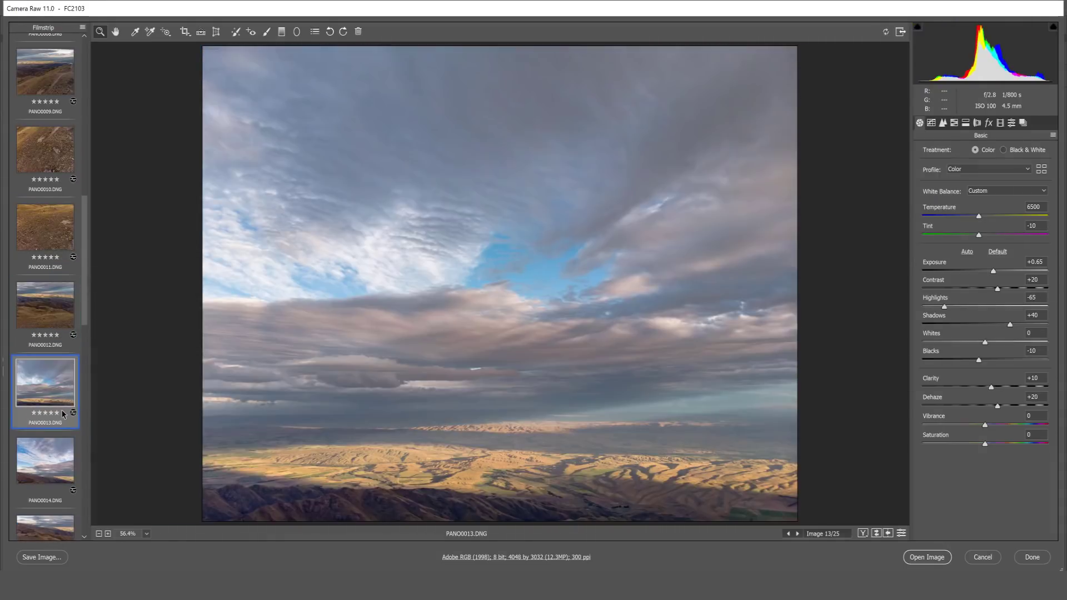
pyautogui.press('Down')
pyautogui.hotkey('ctrl', '5')
pyautogui.press('Down')
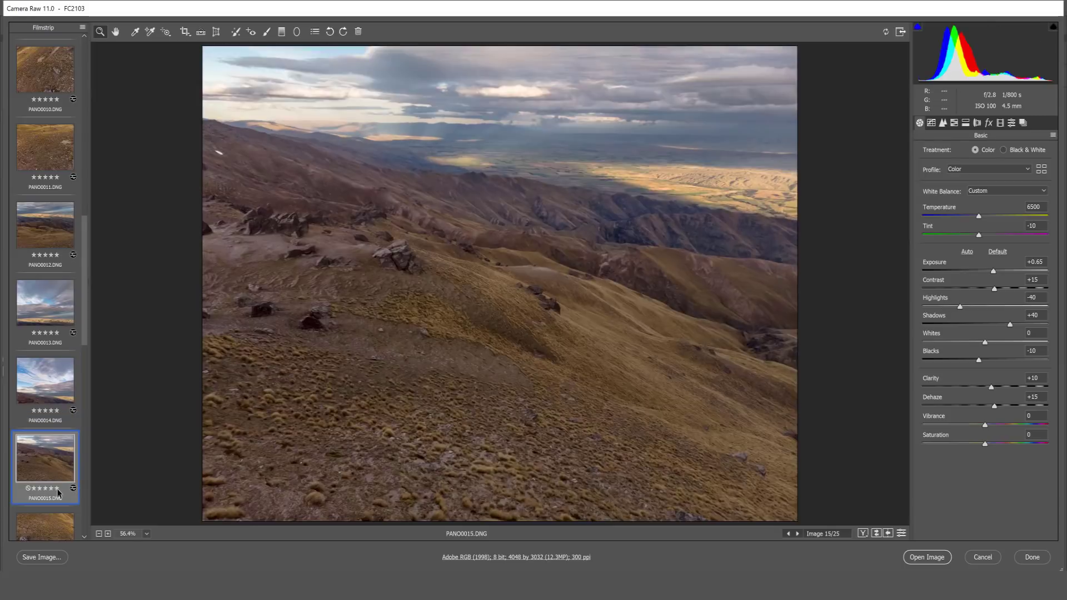
pyautogui.click(59, 472)
pyautogui.hotkey('ctrl', '5')
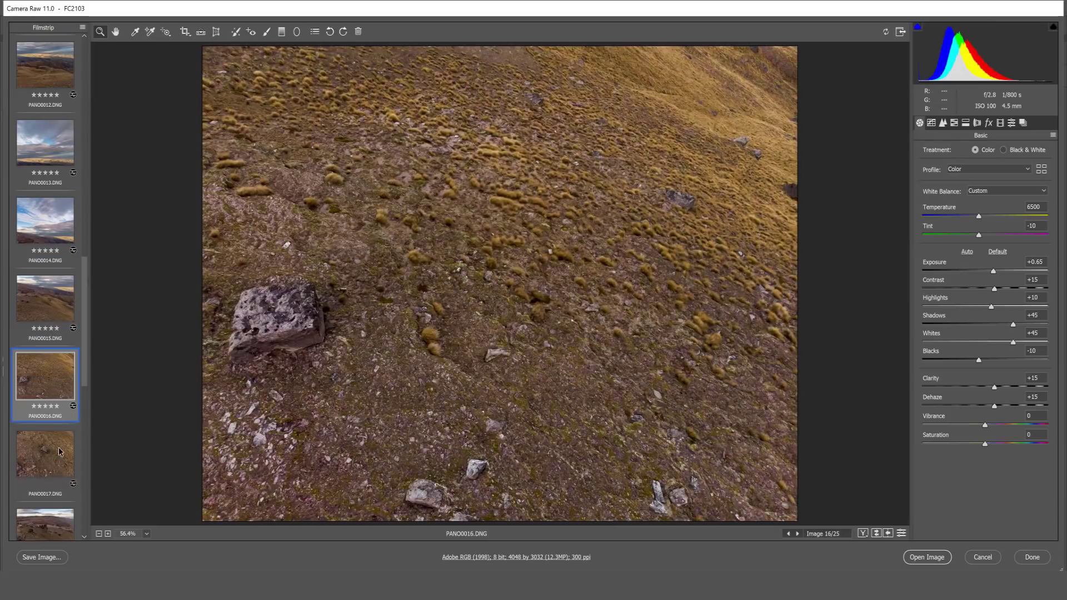
pyautogui.click(61, 461)
pyautogui.hotkey('ctrl', '5')
pyautogui.click(59, 451)
pyautogui.hotkey('ctrl', '5')
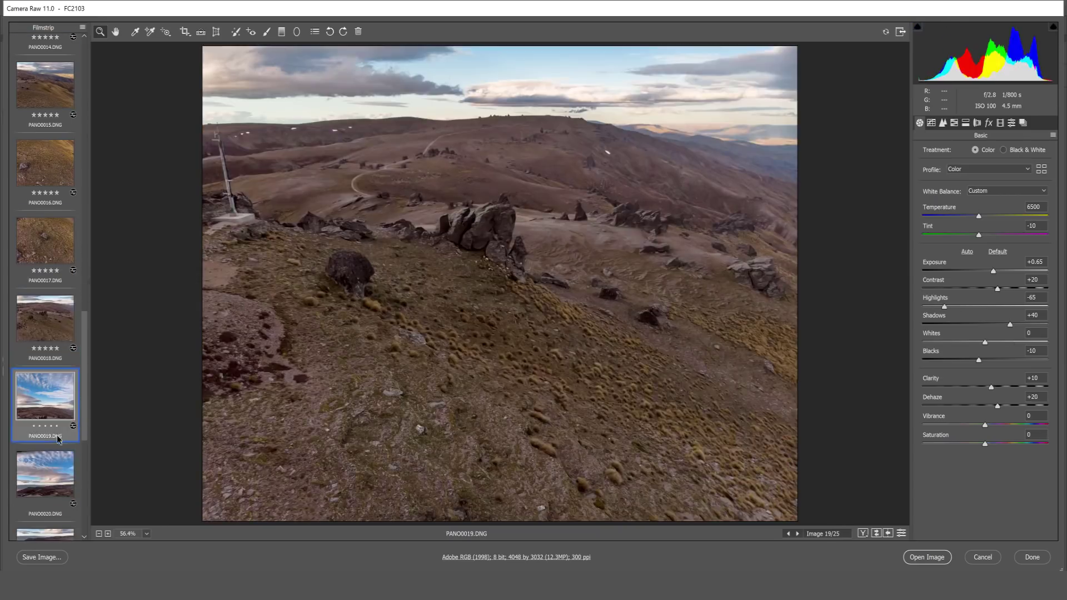
pyautogui.click(59, 436)
pyautogui.hotkey('ctrl', '5')
# Step: Rate PANO0020 through PANO0025 five stars, then scroll the filmstrip to the top
pyautogui.click(58, 405)
pyautogui.hotkey('ctrl', '5')
pyautogui.click(59, 445)
pyautogui.hotkey('ctrl', '5')
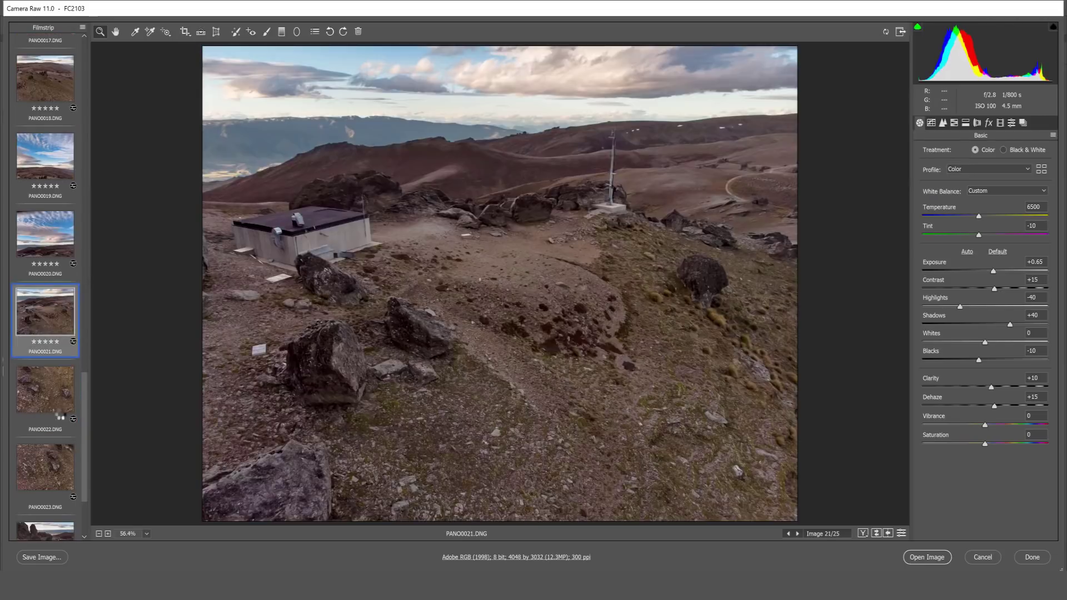
pyautogui.click(59, 423)
pyautogui.hotkey('ctrl', '5')
pyautogui.click(58, 500)
pyautogui.hotkey('ctrl', '5')
pyautogui.click(57, 478)
pyautogui.hotkey('ctrl', '5')
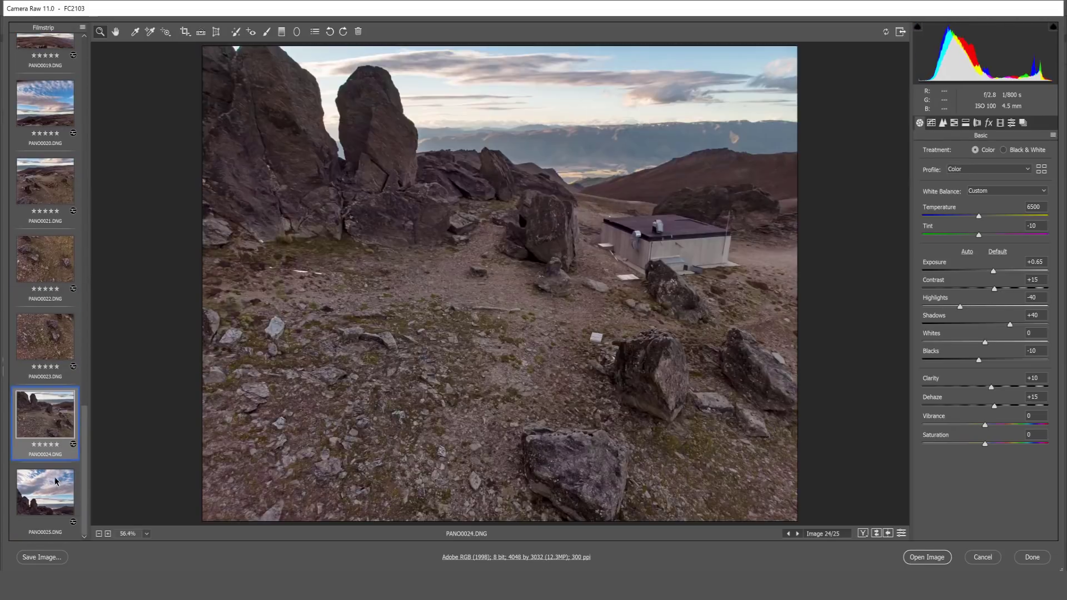
pyautogui.click(56, 503)
pyautogui.hotkey('ctrl', '5')
pyautogui.moveTo(85, 403); pyautogui.dragTo(95, 88)
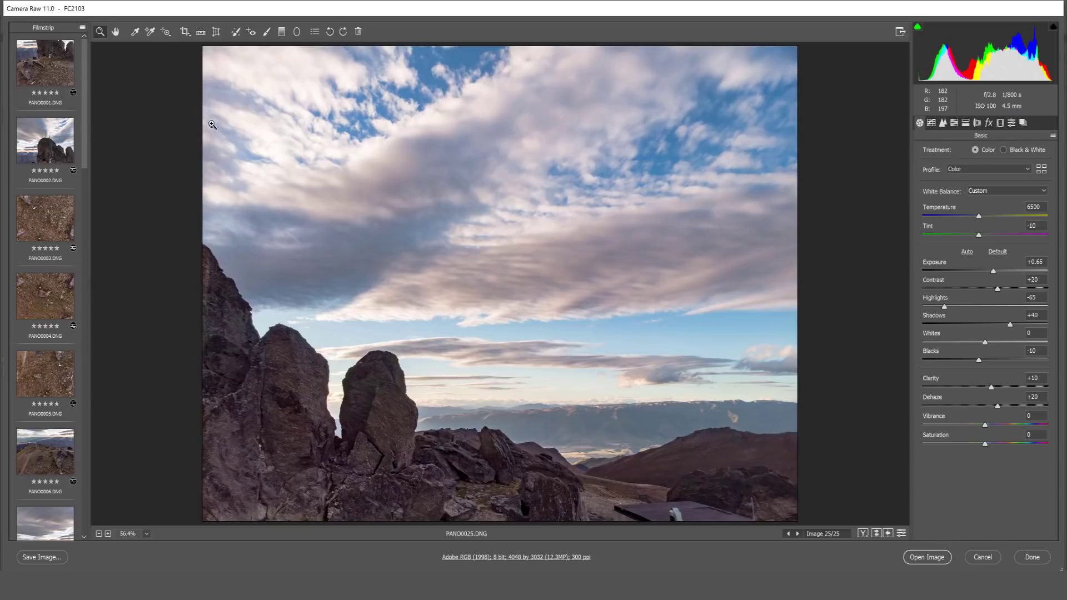
# Step: Bring PANO0001 back into the preview as image 1/25
pyautogui.click(59, 73)
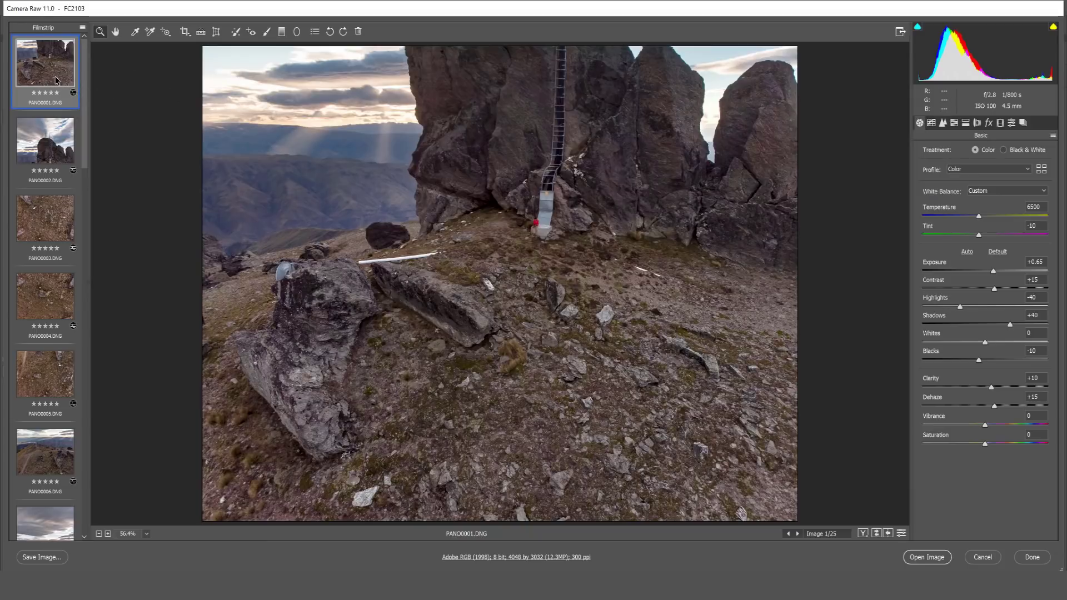
# Step: Compare PANO0001 under the Defaults and My Settings snapshots
pyautogui.click(1024, 123)
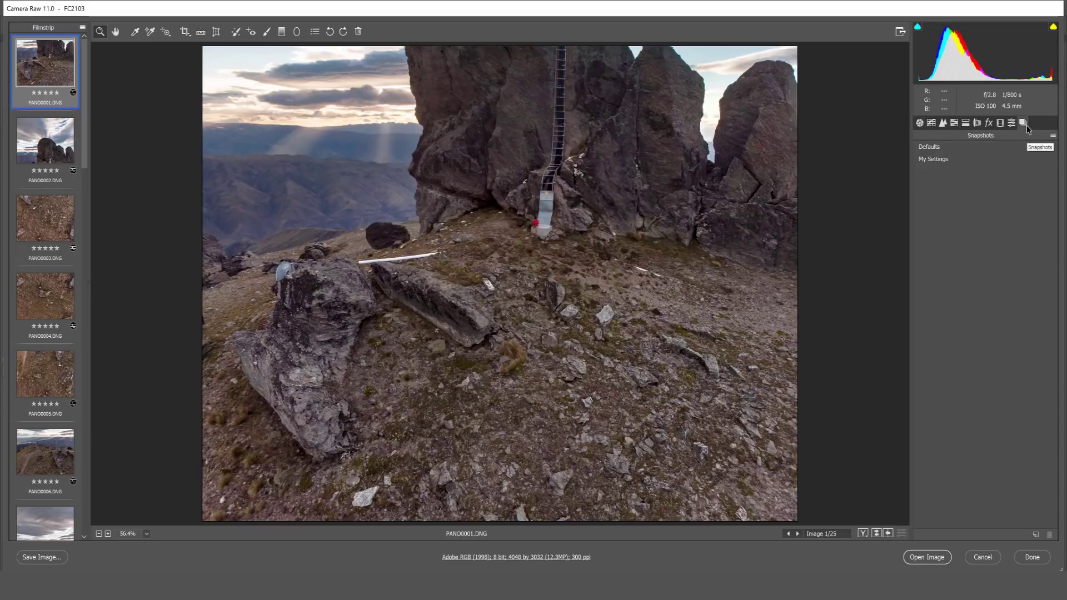
pyautogui.click(948, 148)
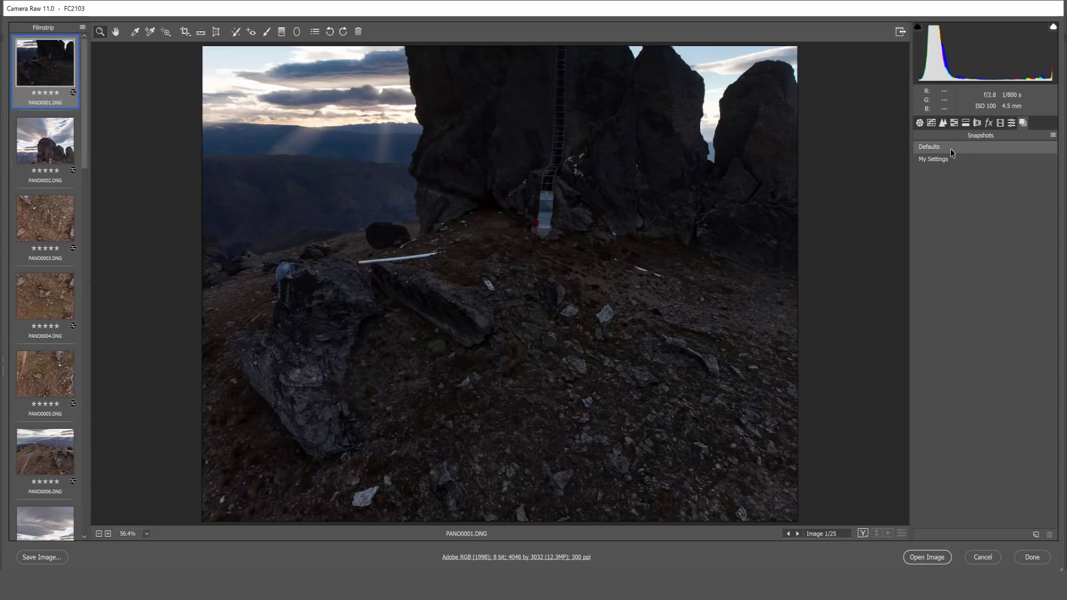
pyautogui.click(959, 161)
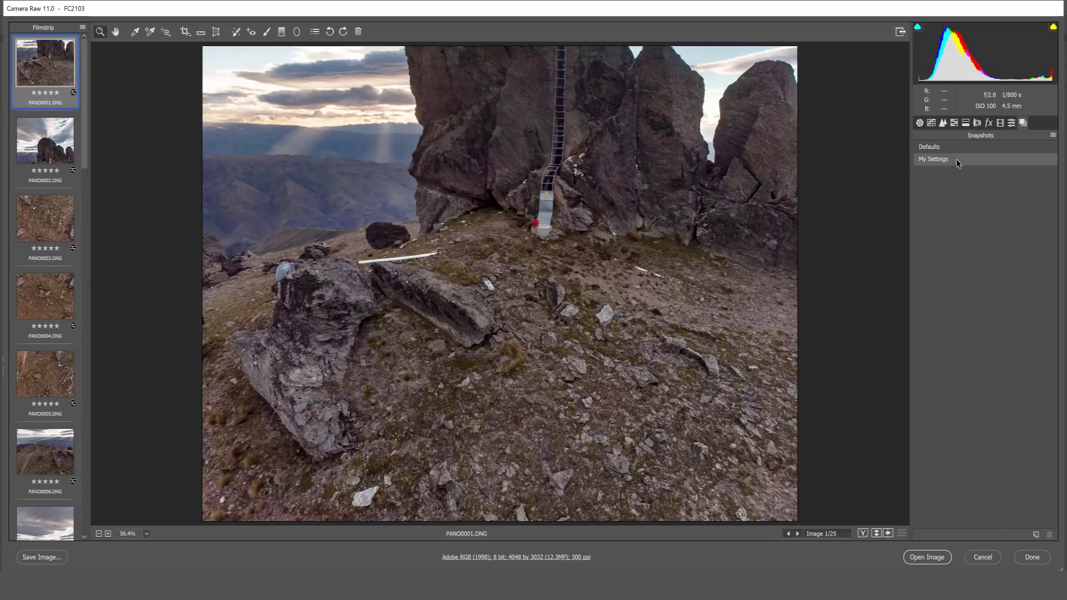
pyautogui.click(1031, 146)
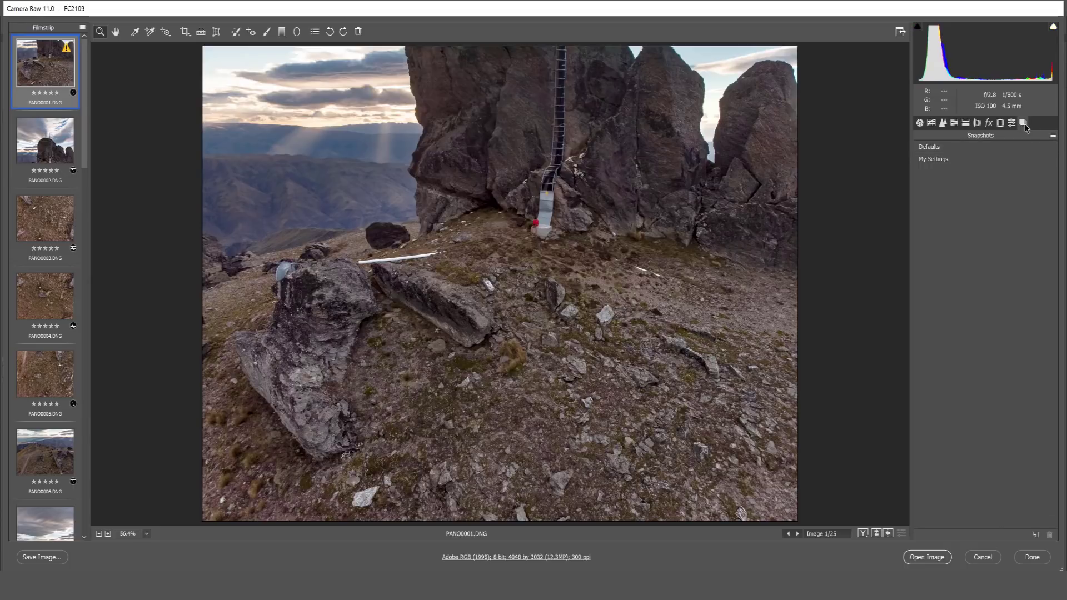
# Step: Save the current settings as a snapshot named 'New Snapshot'
pyautogui.click(1036, 535)
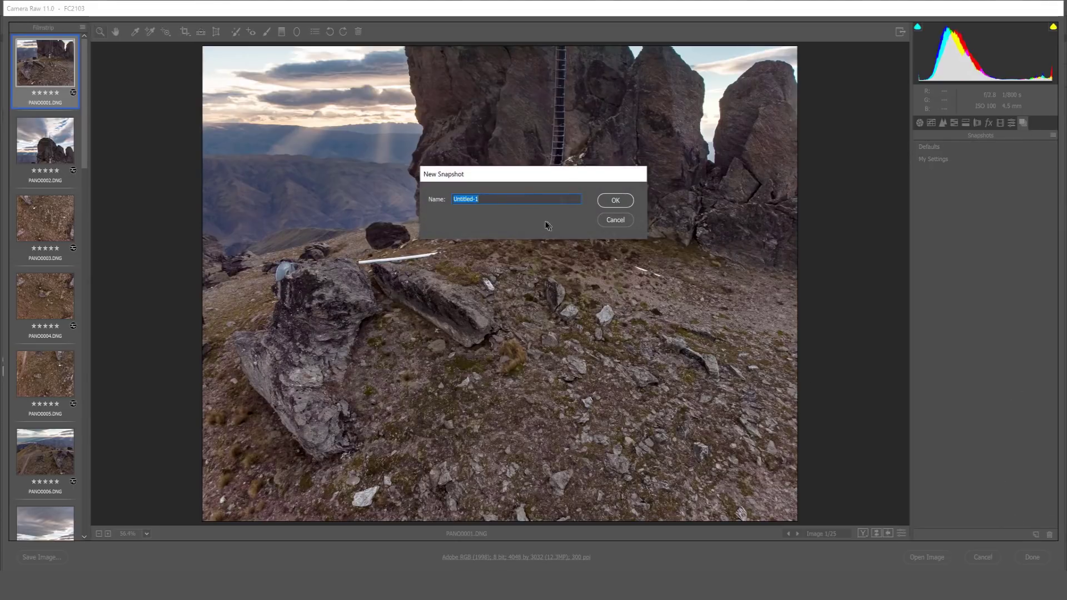
pyautogui.write('New Snapshot')
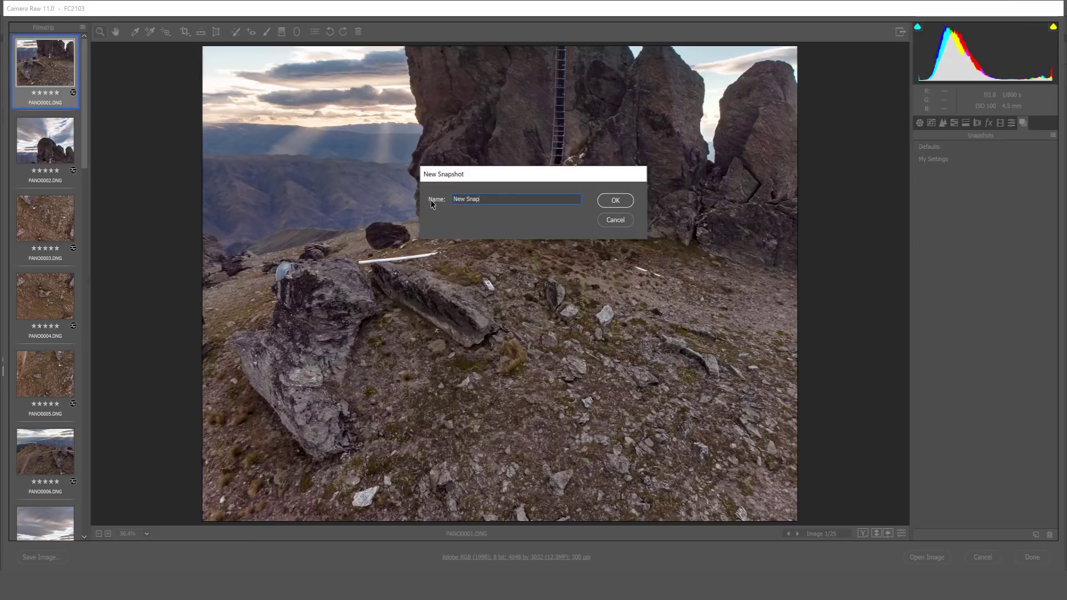
pyautogui.press('Return')
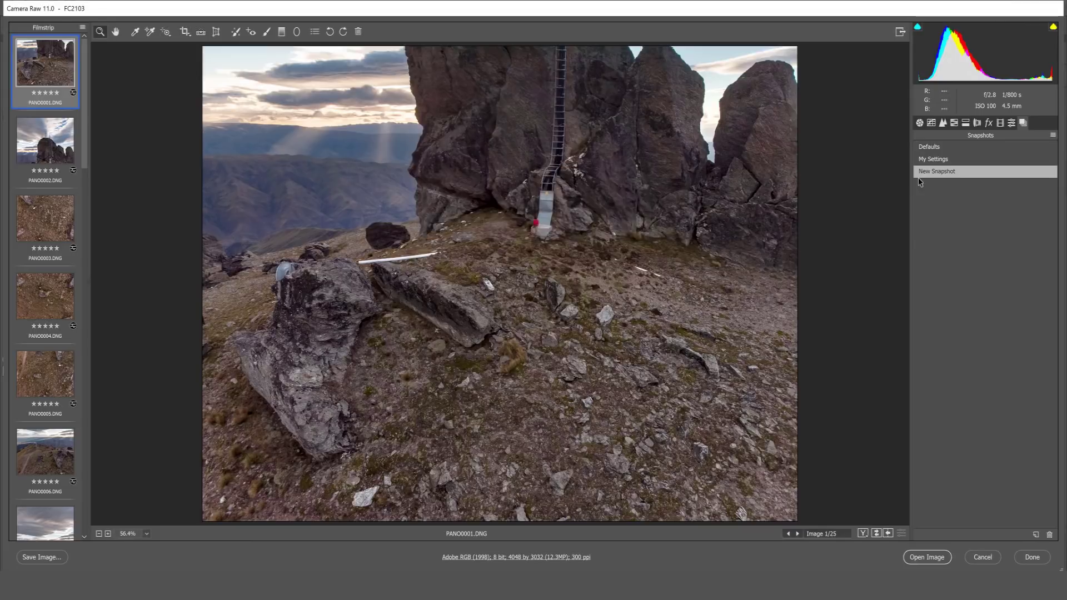
# Step: Browse the Basic, Tone Curve and Detail panels for PANO0001
pyautogui.click(929, 128)
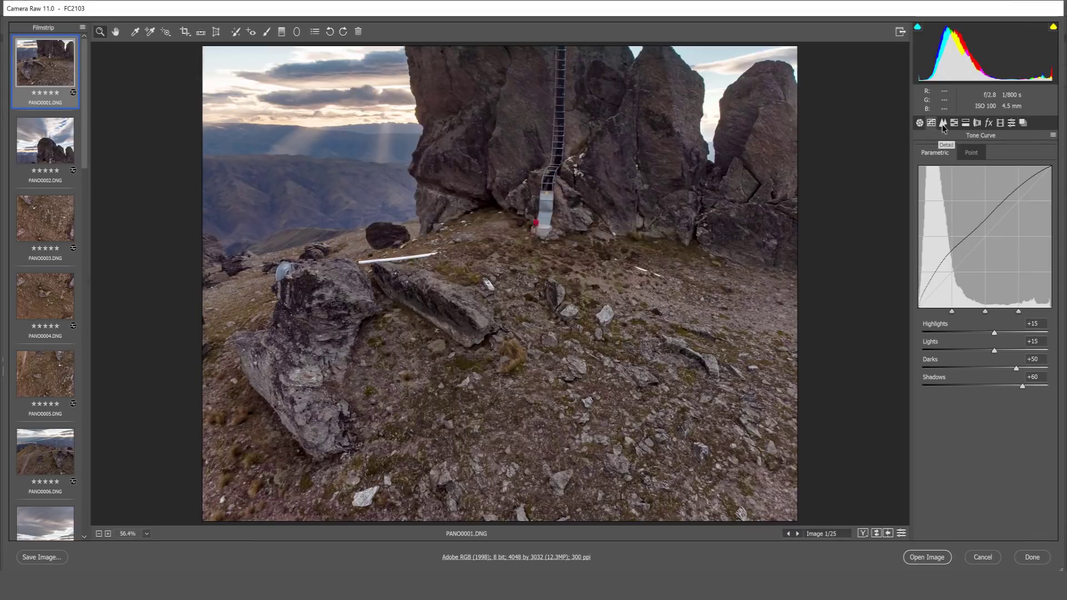
pyautogui.click(944, 128)
pyautogui.click(920, 123)
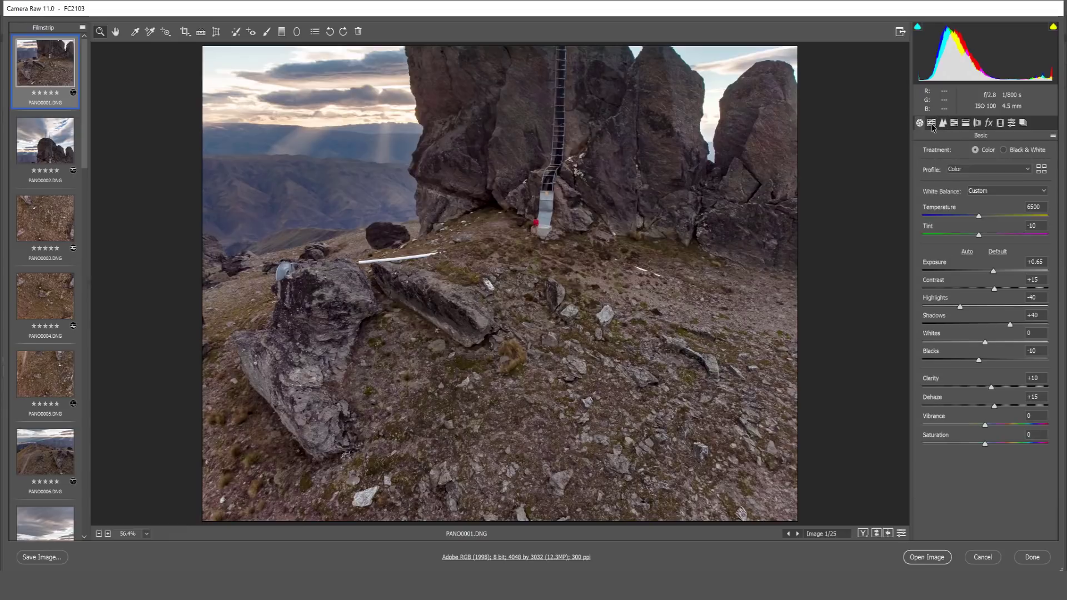
pyautogui.click(932, 123)
pyautogui.click(943, 123)
# Step: Switch between the Defaults, My Settings and New Snapshot snapshots, ending on My Settings
pyautogui.click(1024, 123)
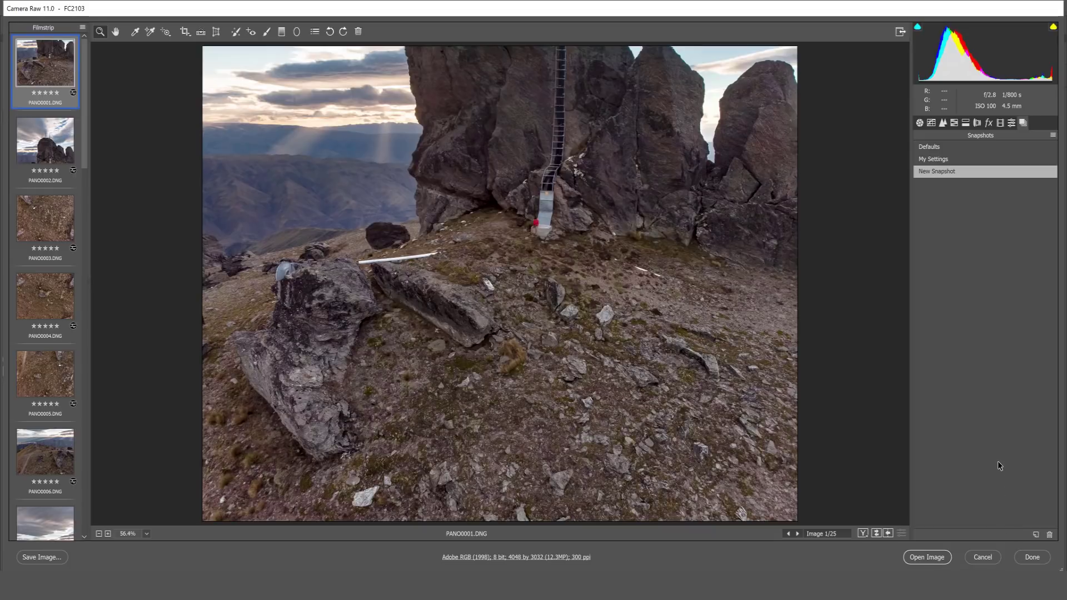
pyautogui.click(933, 171)
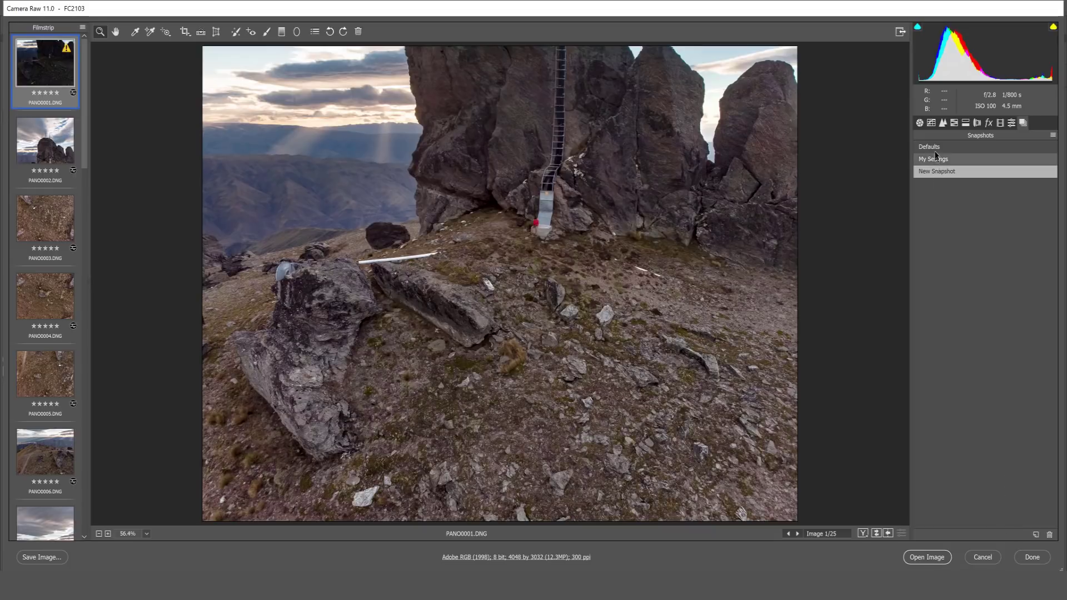
pyautogui.click(935, 148)
pyautogui.click(933, 171)
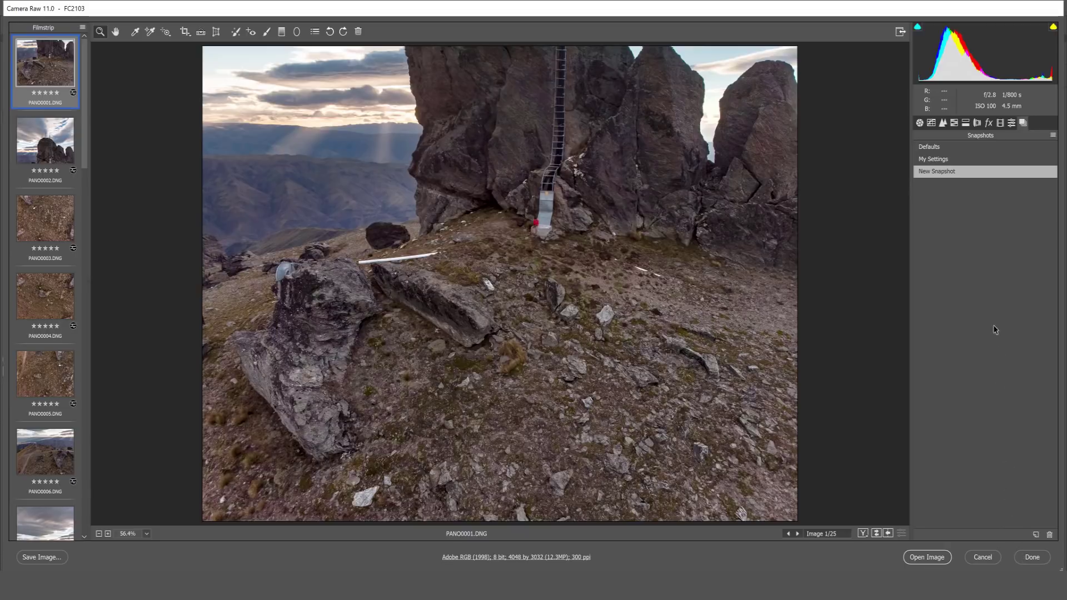
pyautogui.click(981, 159)
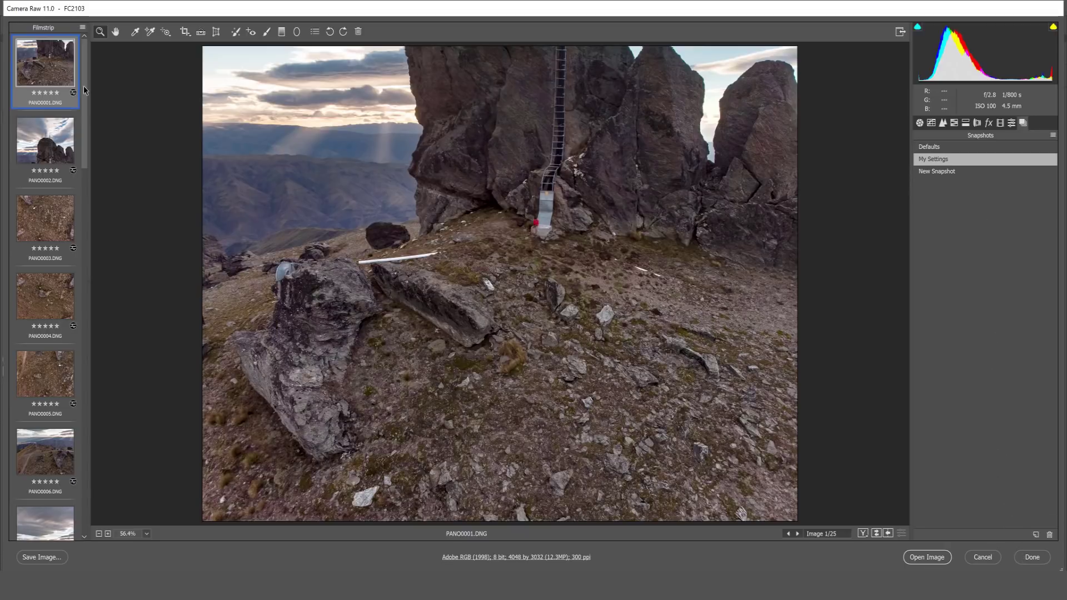
# Step: Set PANO0004's Exposure to +1.45 in the Basic panel
pyautogui.click(50, 296)
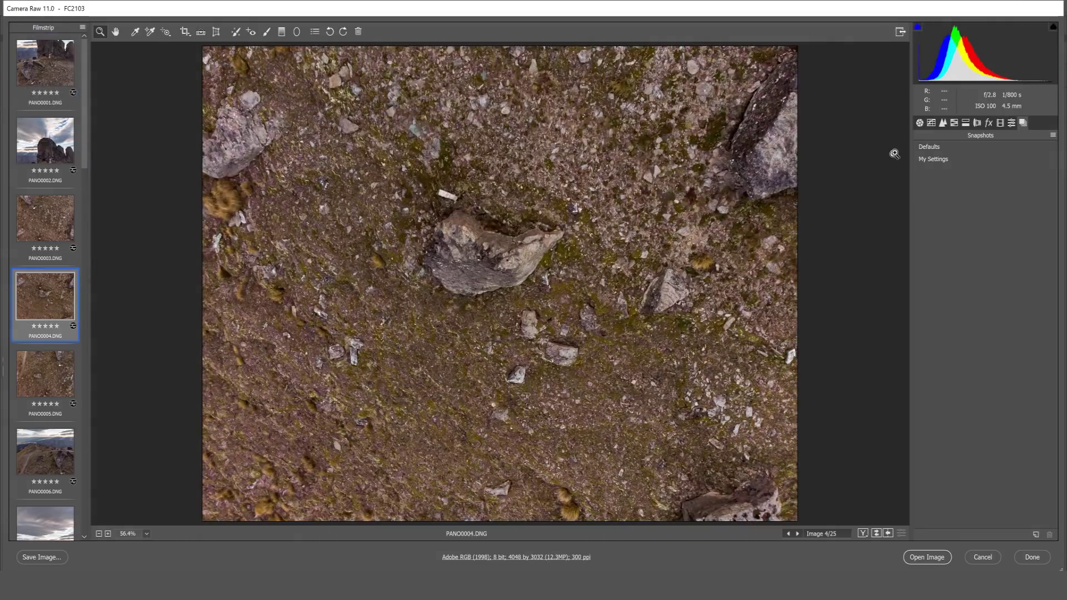
pyautogui.hotkey('ctrl', 'alt', '1')
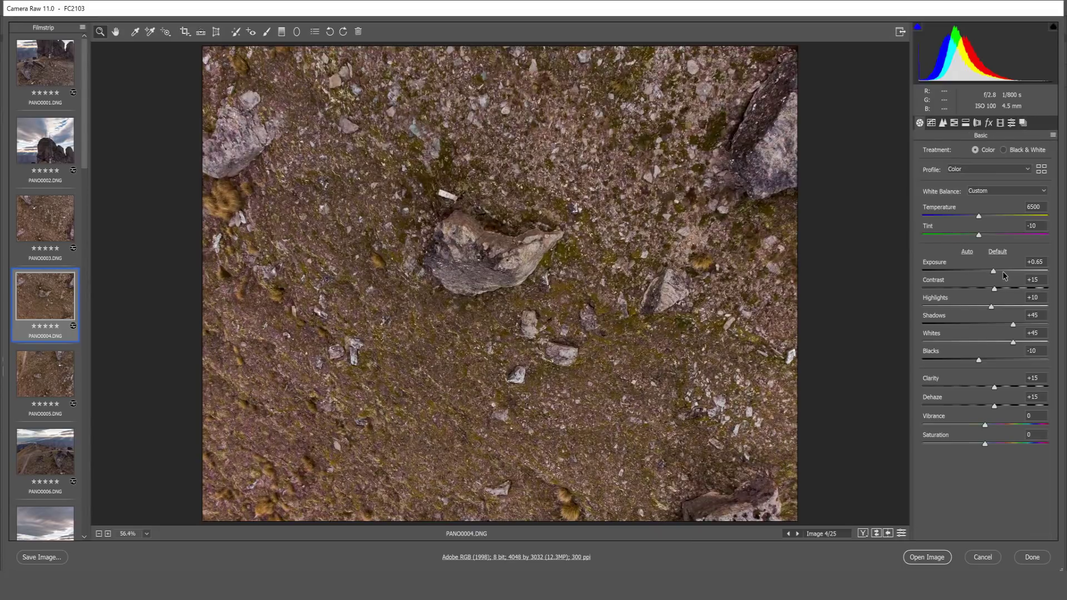
pyautogui.click(1004, 272)
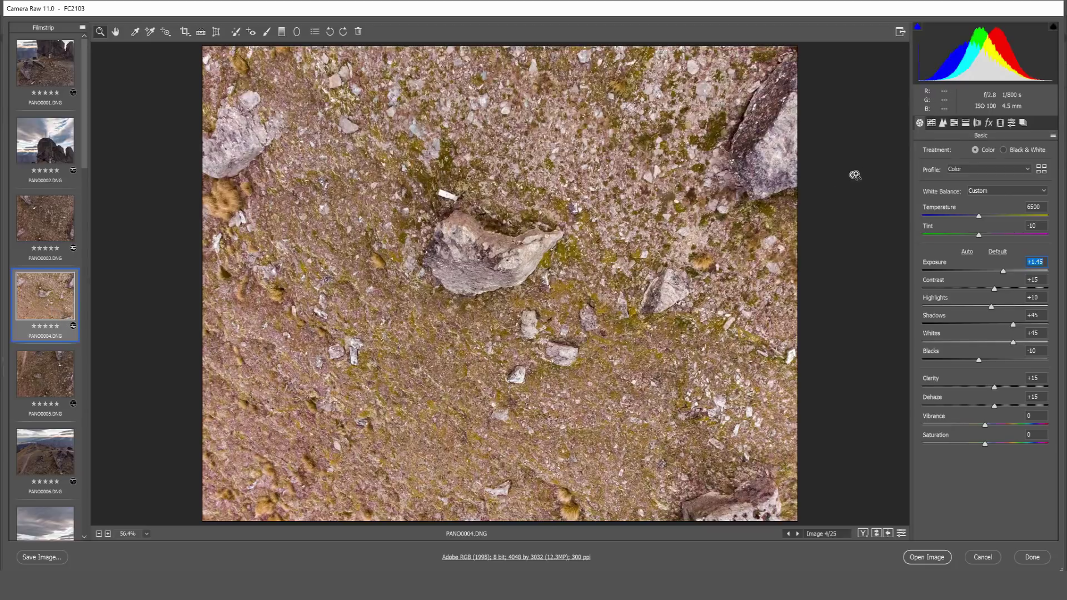
# Step: Update the My Settings snapshot with these current settings
pyautogui.click(1024, 124)
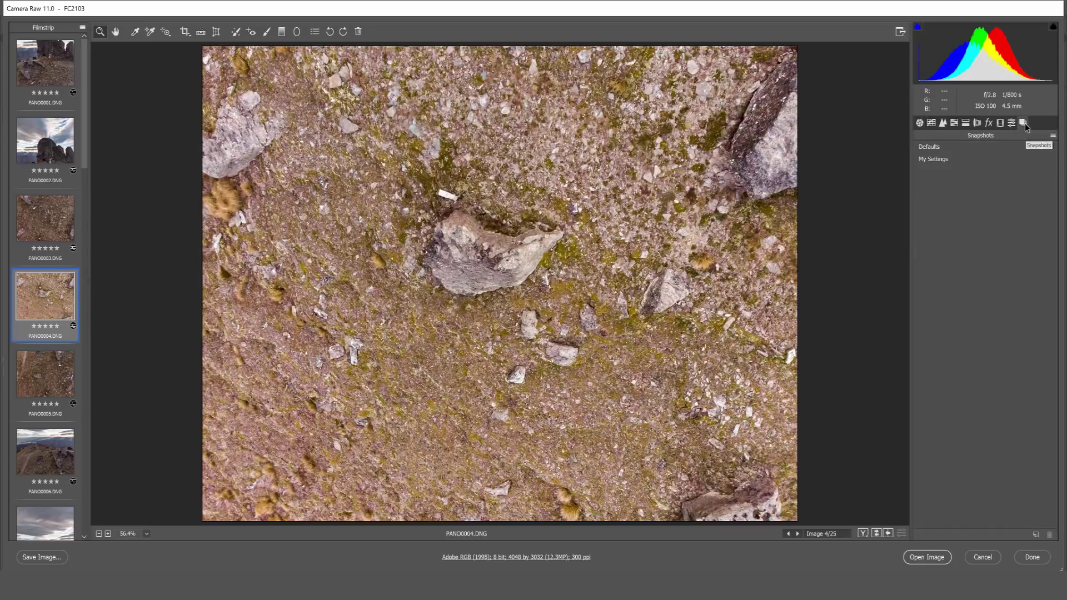
pyautogui.rightClick(954, 161)
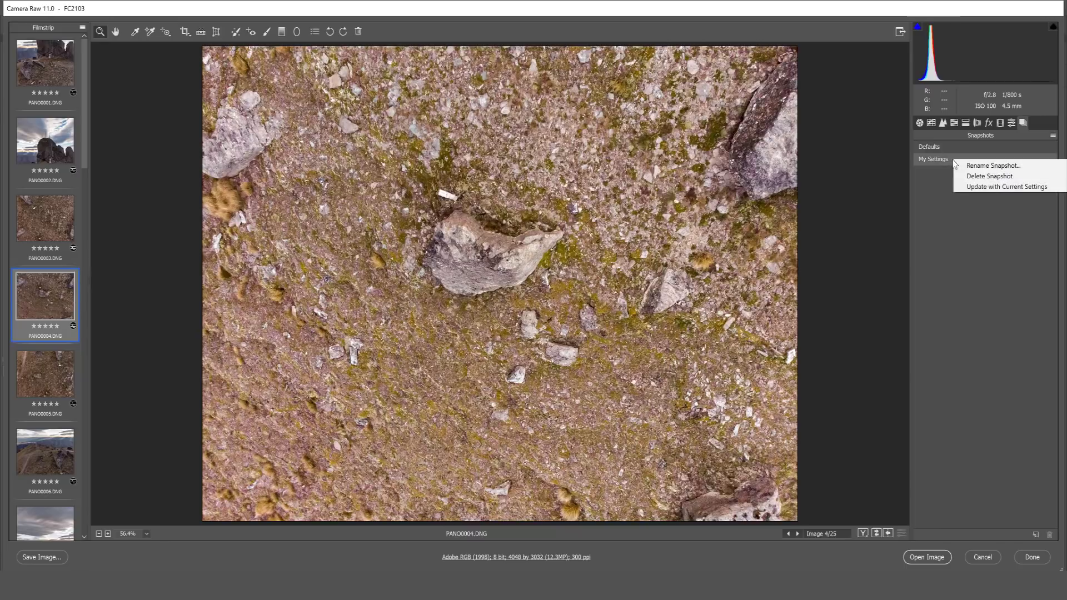
pyautogui.click(1007, 188)
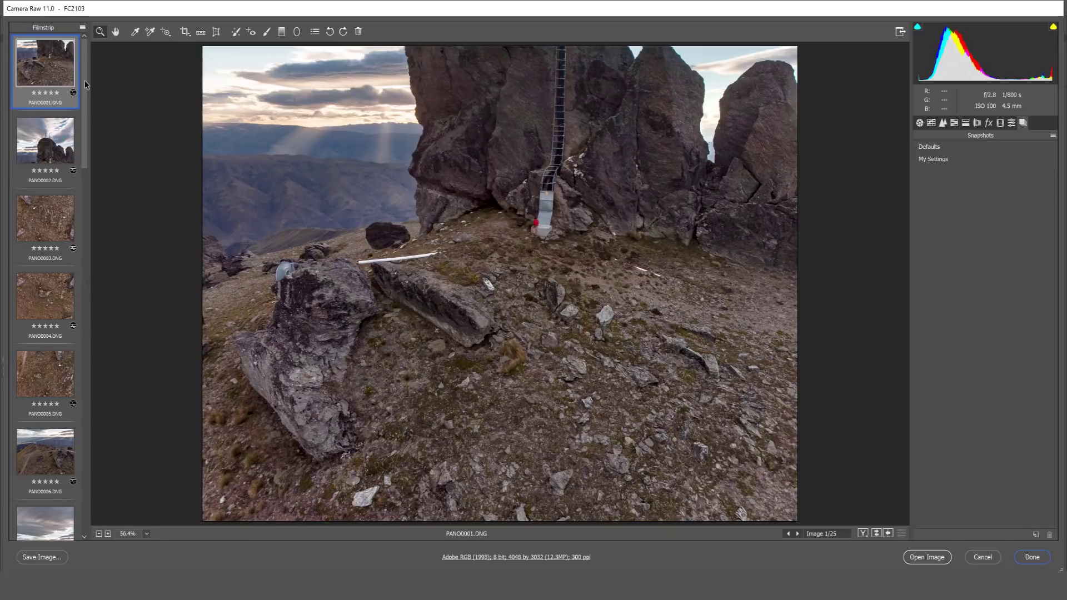
# Step: Select all 25 edited images in the Camera Raw filmstrip
pyautogui.scroll(-2, 89, 106)
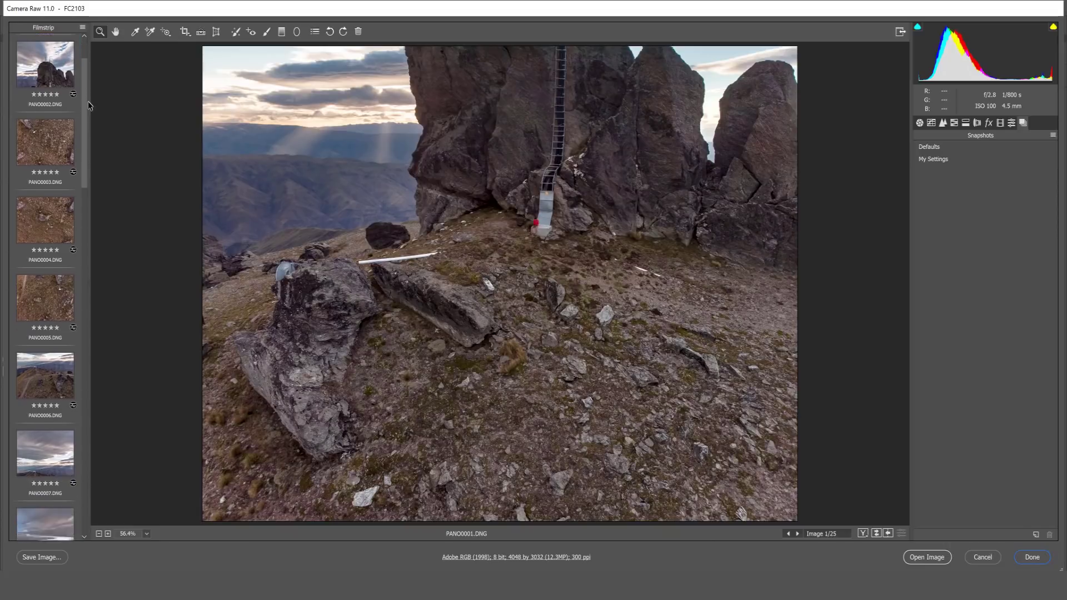
pyautogui.moveTo(89, 102); pyautogui.dragTo(95, 466)
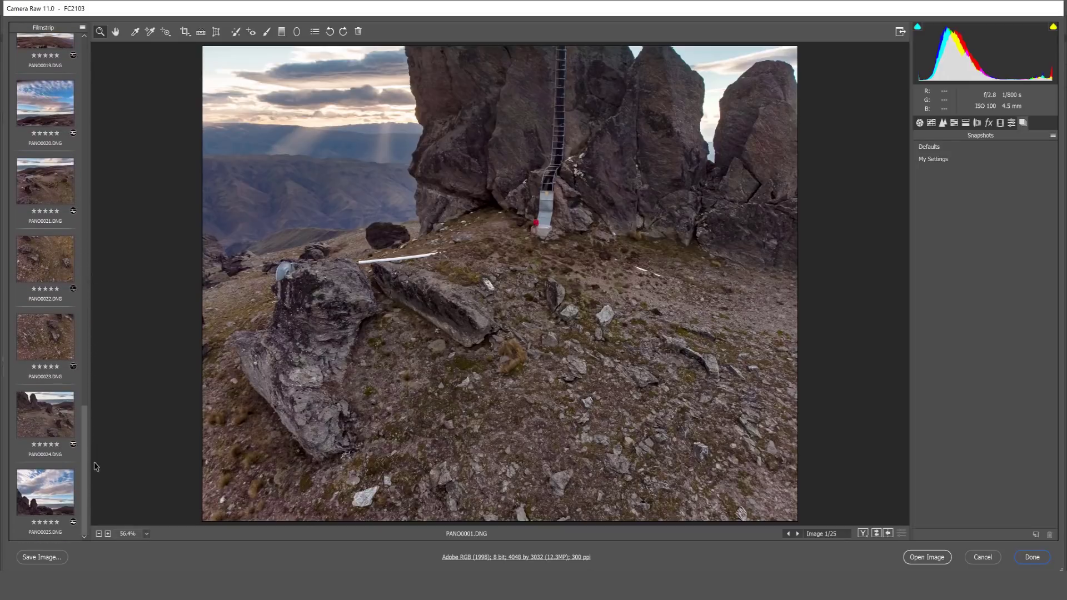
pyautogui.press('shift')
pyautogui.keyDown('shift'); pyautogui.click(52, 498); pyautogui.keyUp('shift')
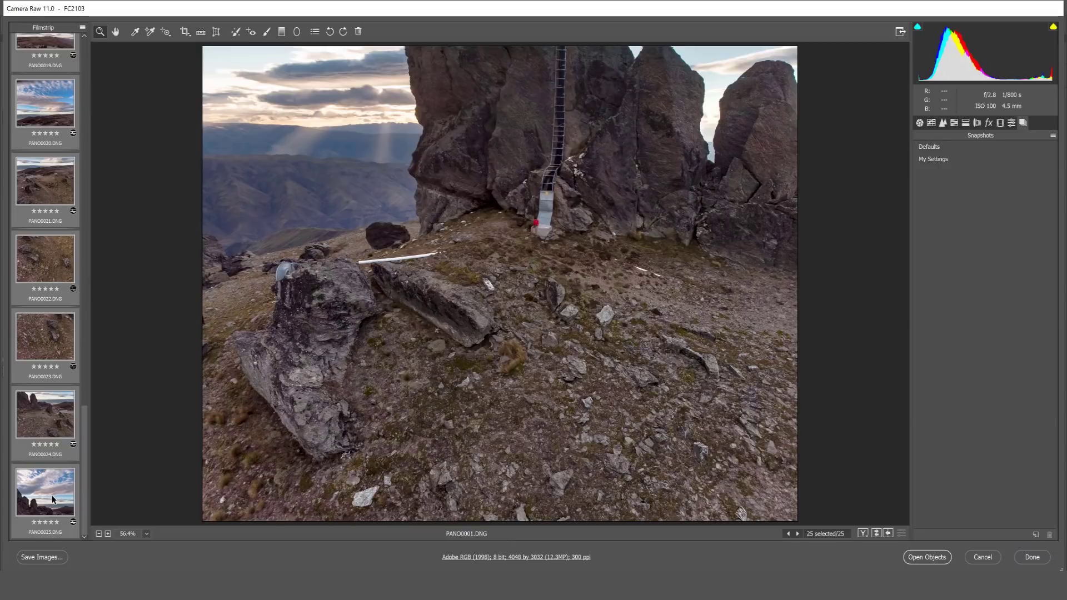
# Step: Save the selected images as TIFF files into the 360 PARTS folder
pyautogui.click(59, 562)
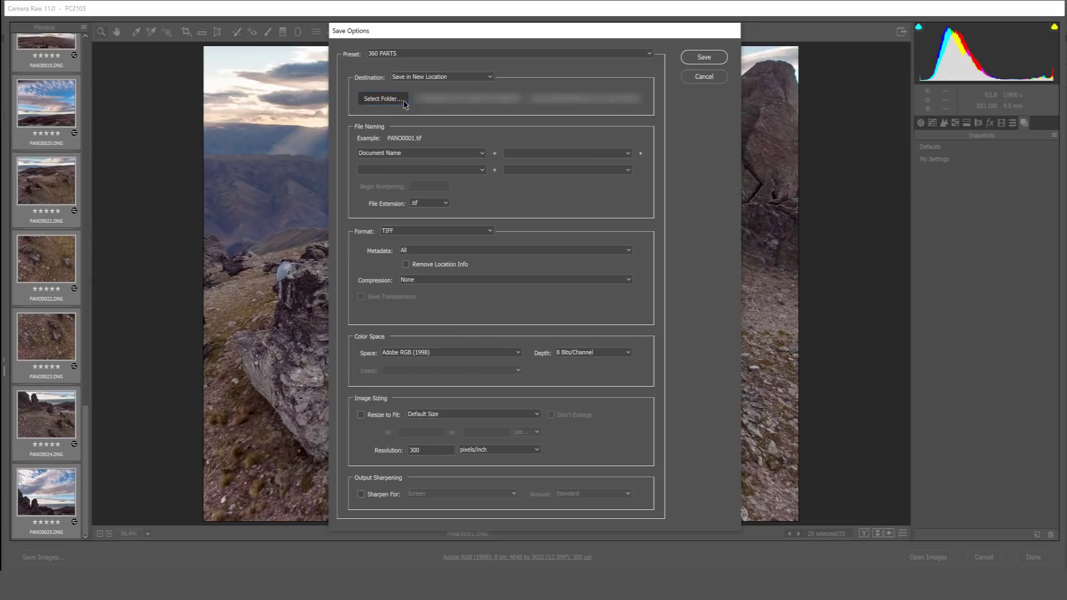
pyautogui.click(383, 99)
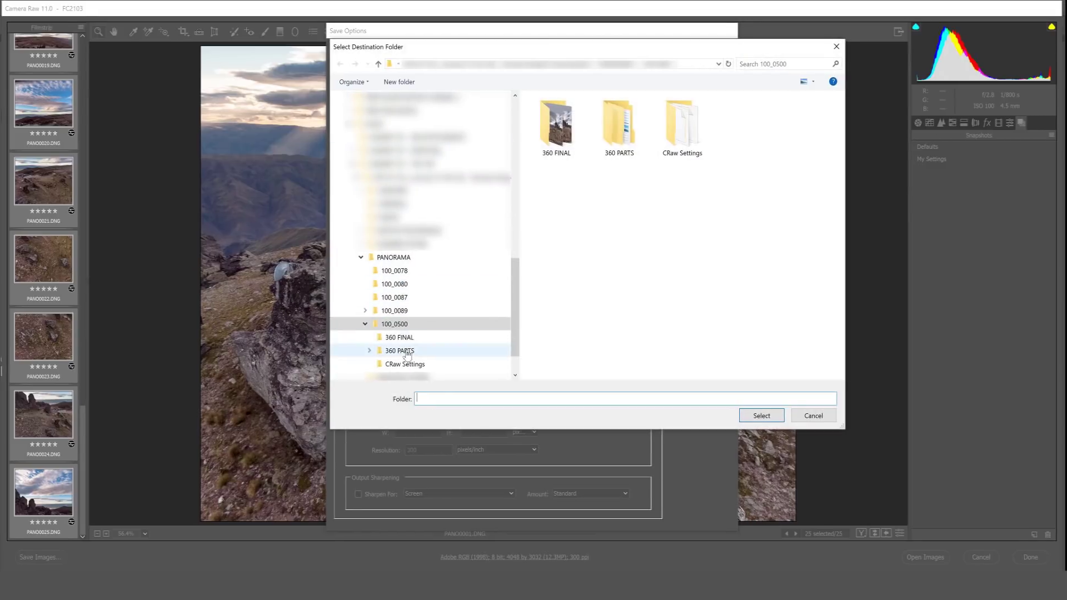
pyautogui.click(408, 351)
pyautogui.click(761, 416)
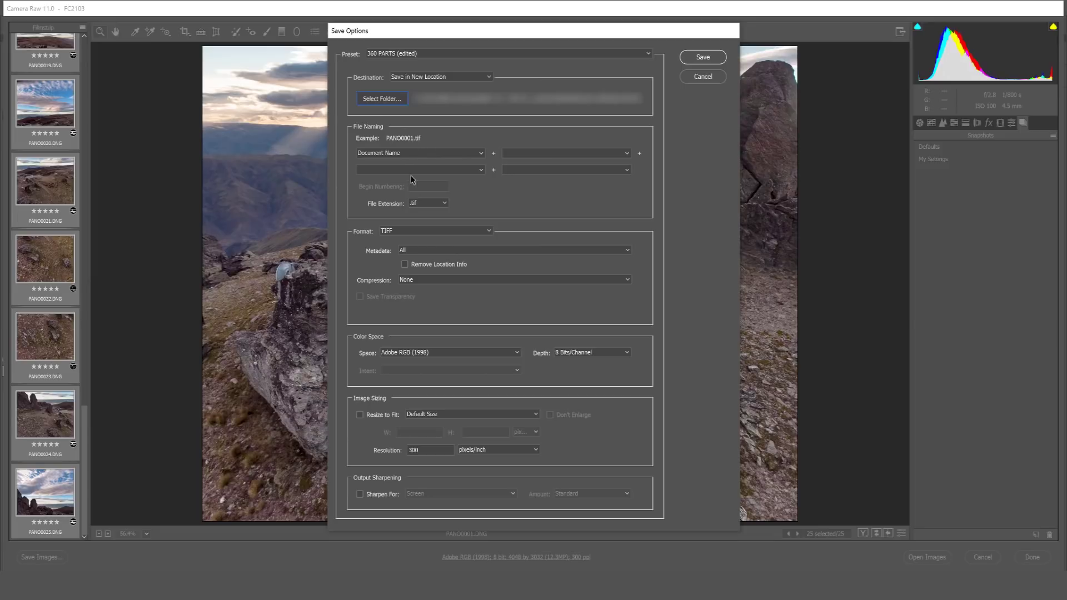
pyautogui.click(438, 230)
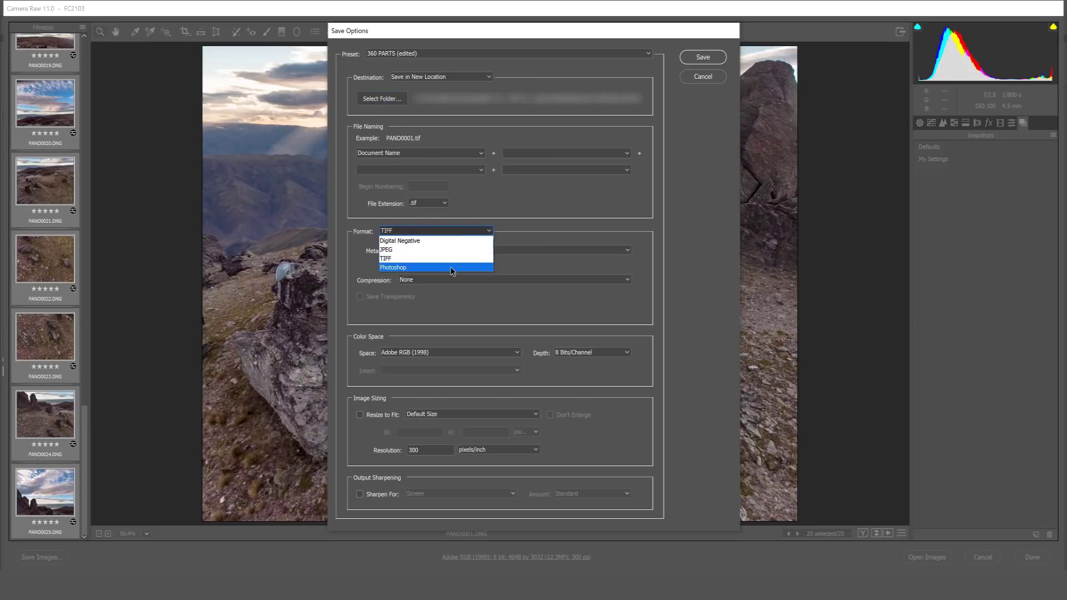
pyautogui.click(481, 259)
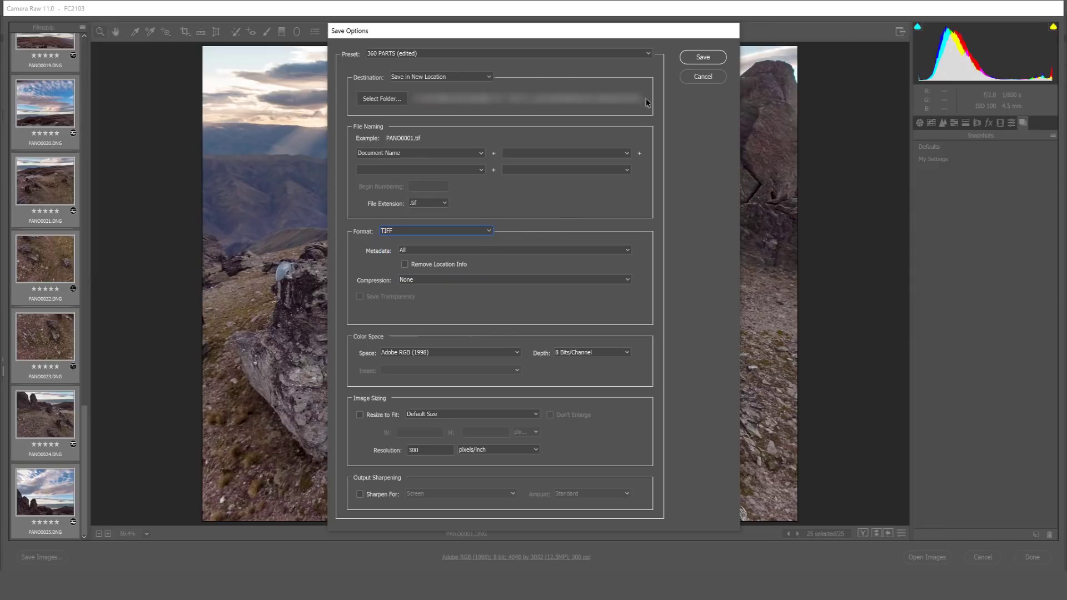
pyautogui.click(687, 61)
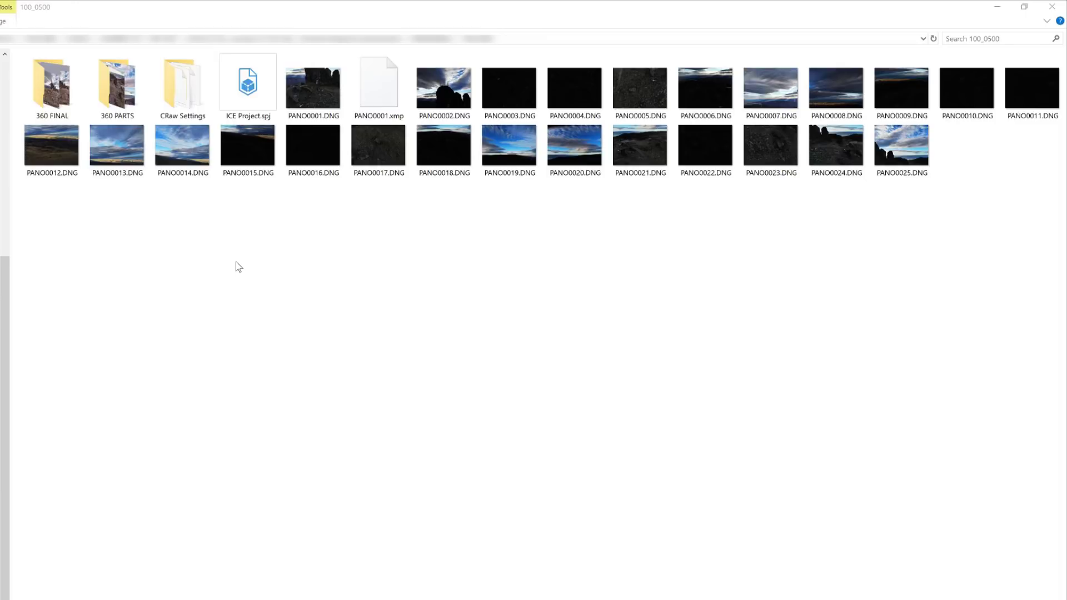
# Step: Import the 25 Leaning Rock TIFFs from 360 PARTS, keeping camera motion on Auto-detect
pyautogui.doubleClick(127, 103)
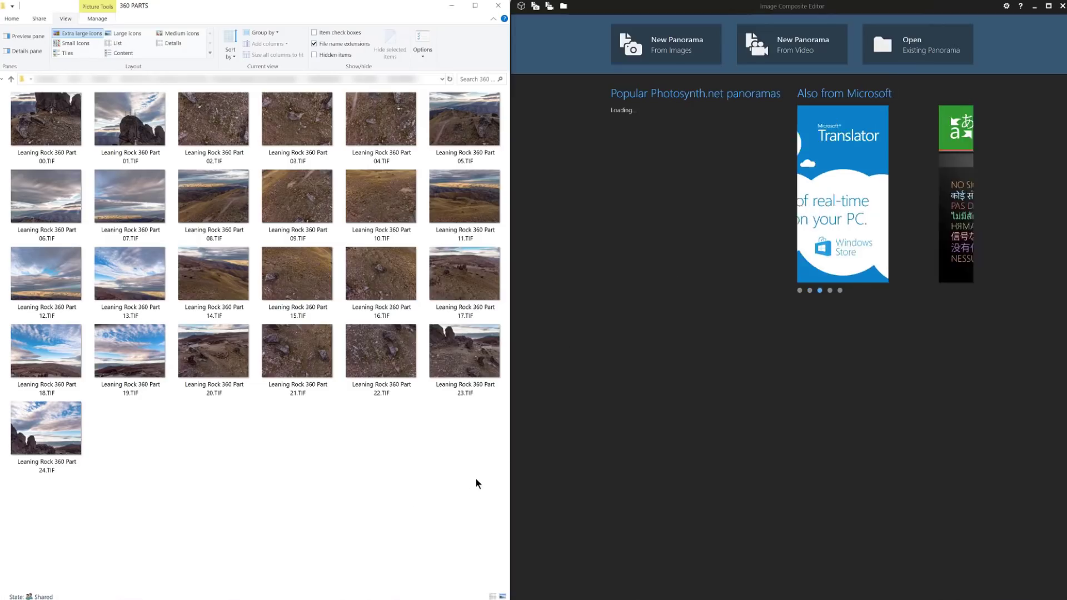
pyautogui.moveTo(487, 490); pyautogui.dragTo(699, 210)
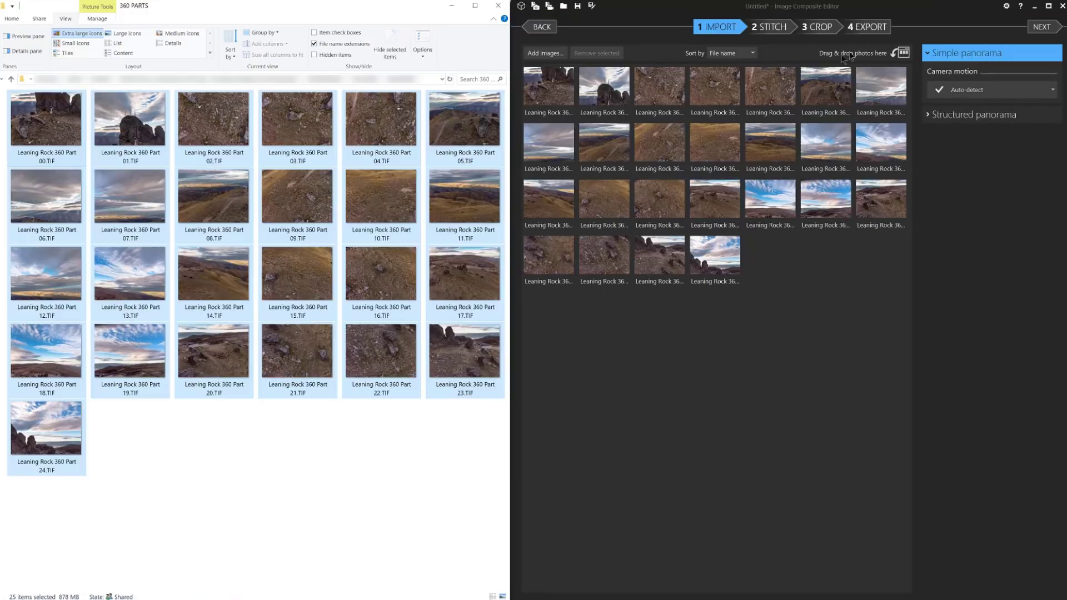
pyautogui.click(1048, 5)
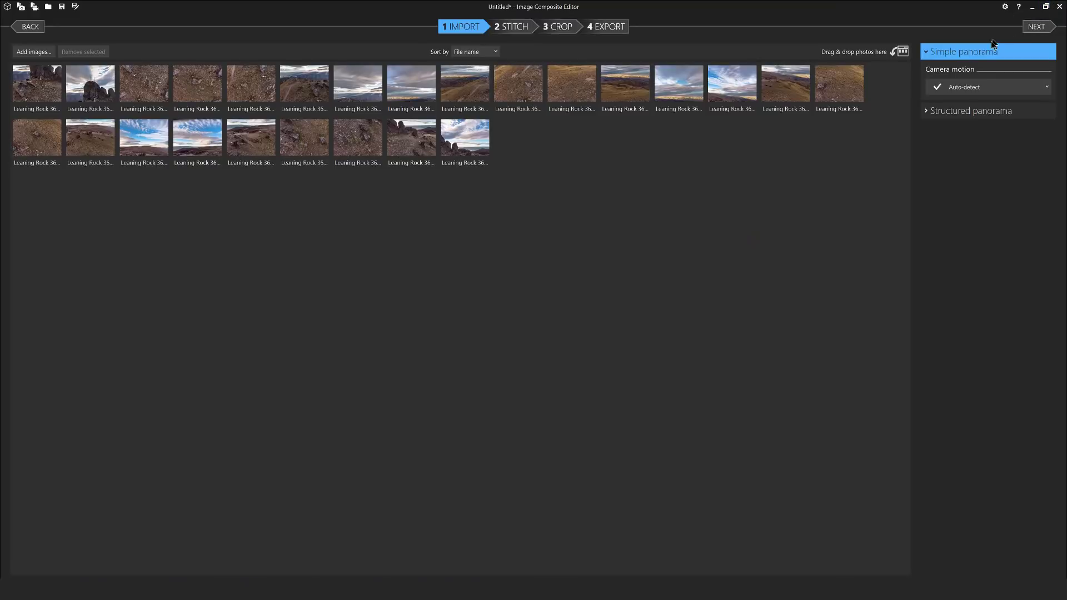
pyautogui.click(987, 88)
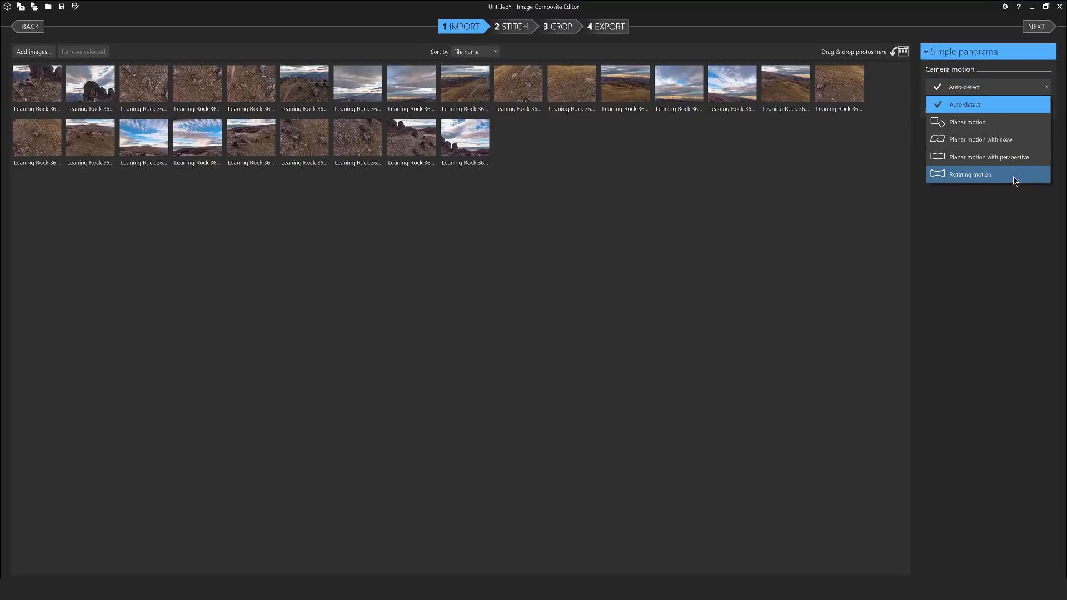
pyautogui.click(1013, 104)
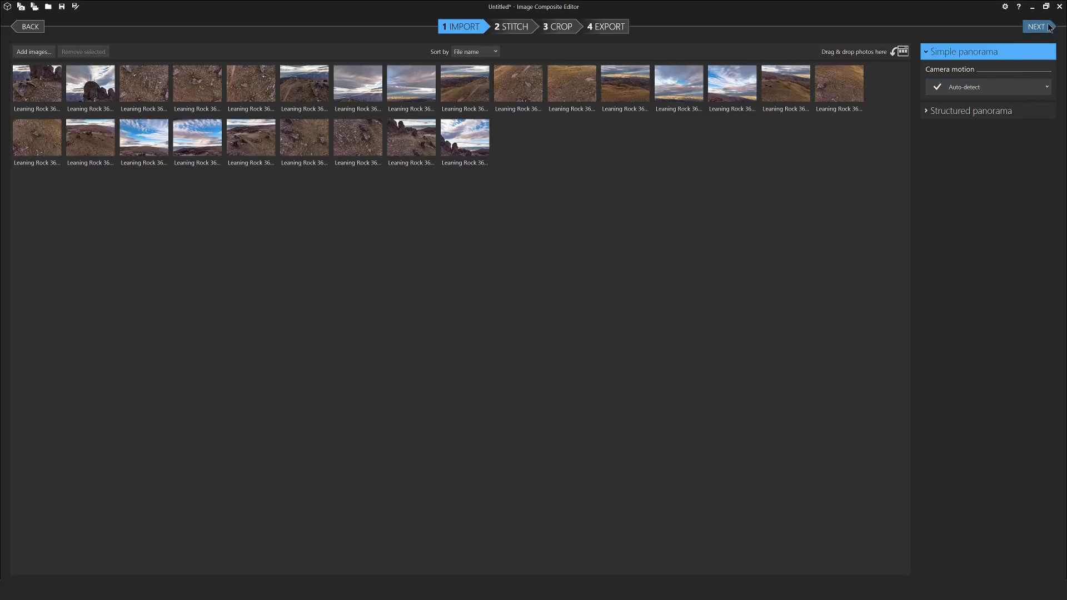
pyautogui.click(1051, 28)
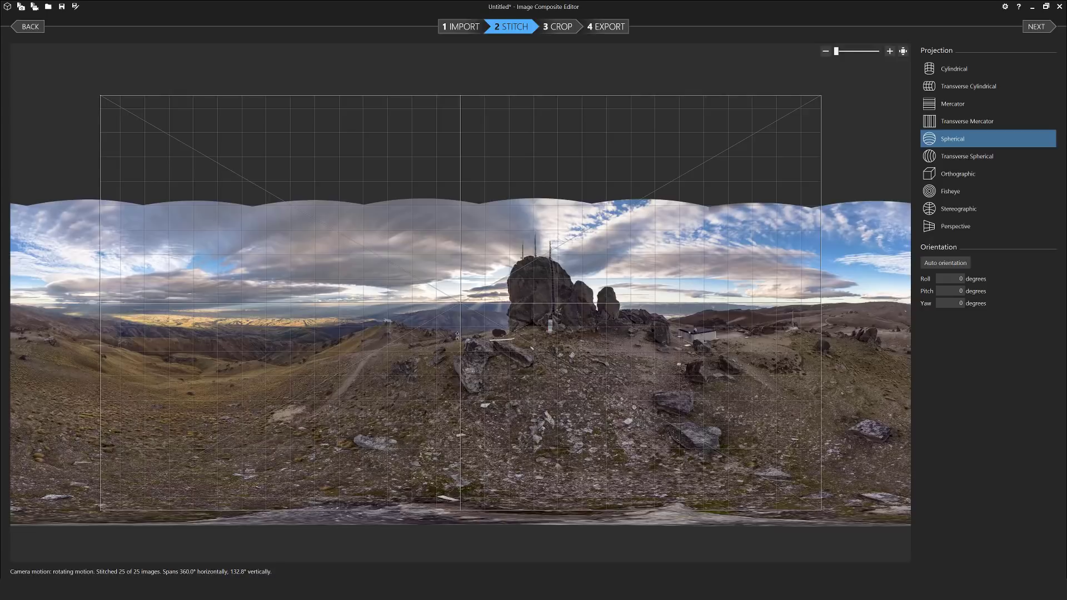
# Step: Drag the stitched preview to set pitch to 1.888° and yaw to 0.222°
pyautogui.moveTo(461, 408); pyautogui.dragTo(456, 429)
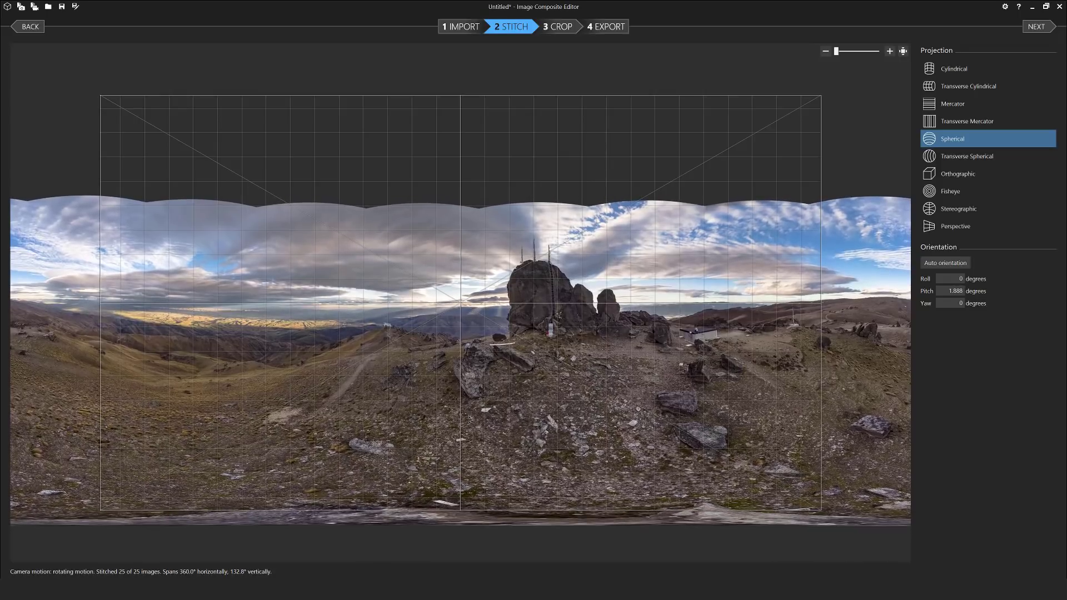
pyautogui.moveTo(687, 304); pyautogui.dragTo(684, 347)
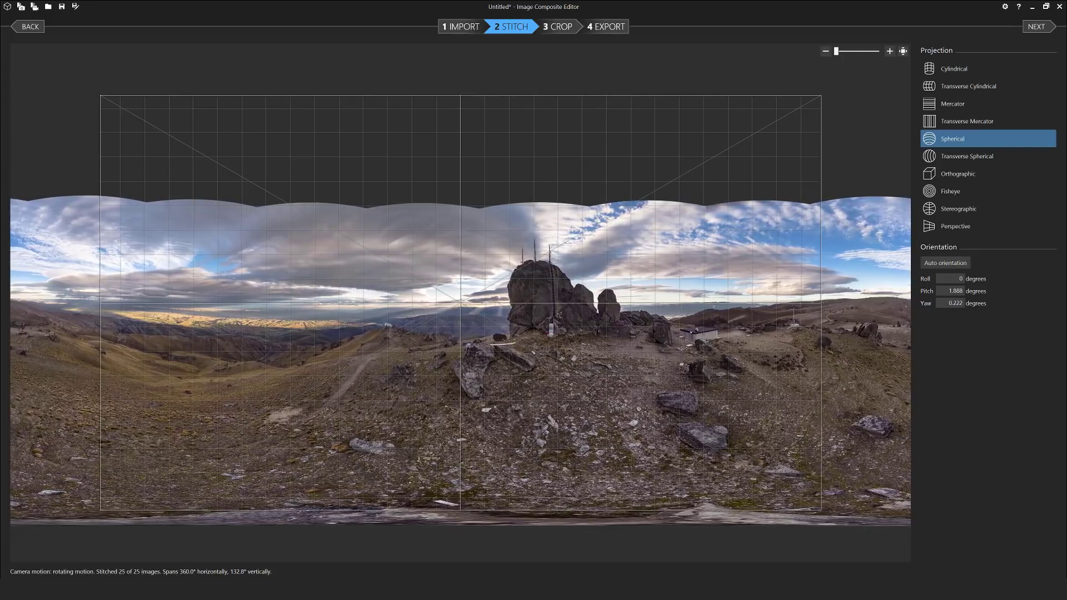
# Step: Compare every projection option, then settle on Spherical
pyautogui.click(954, 69)
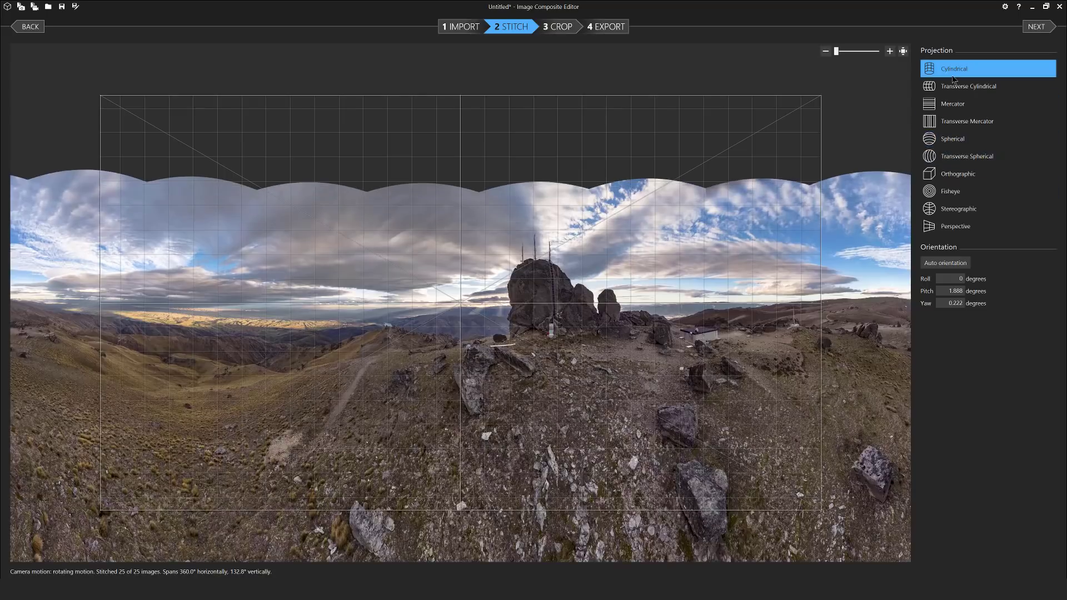
pyautogui.click(952, 88)
pyautogui.click(952, 103)
pyautogui.click(978, 121)
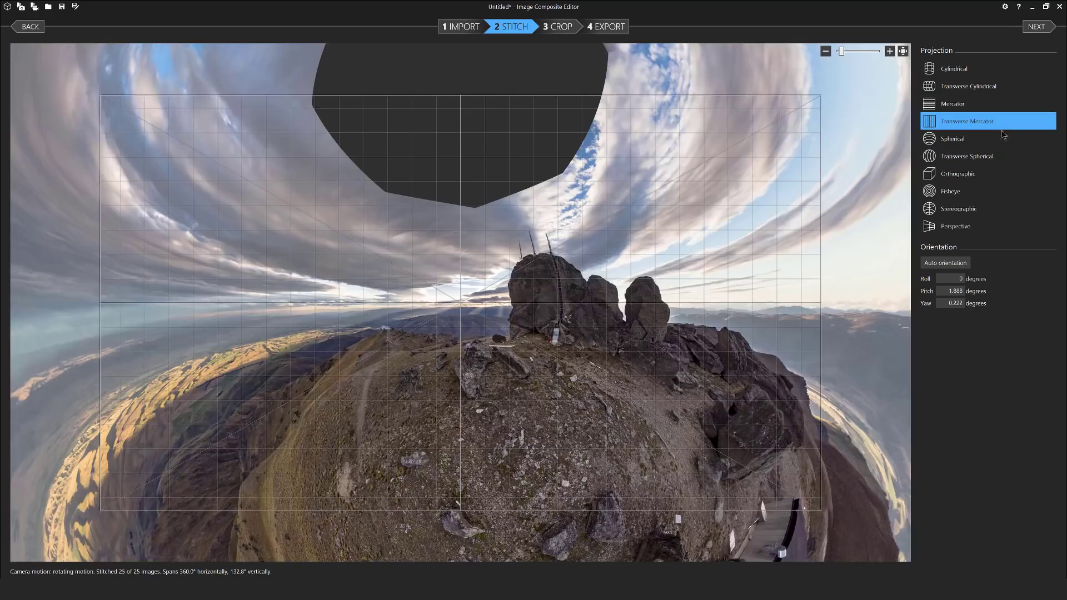
pyautogui.click(1000, 138)
pyautogui.click(999, 157)
pyautogui.click(998, 172)
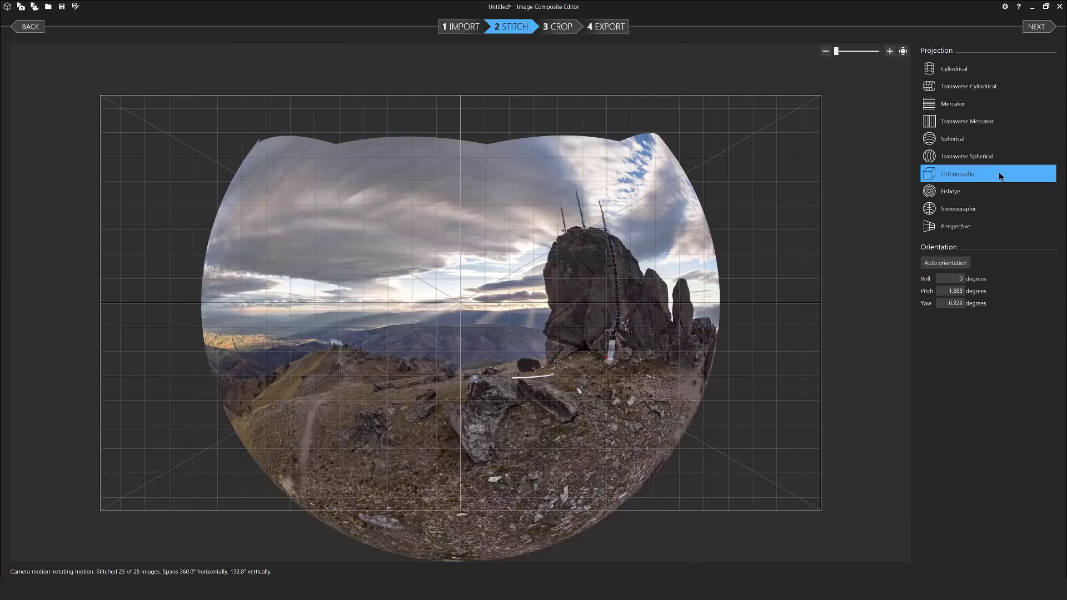
pyautogui.click(998, 191)
pyautogui.click(997, 207)
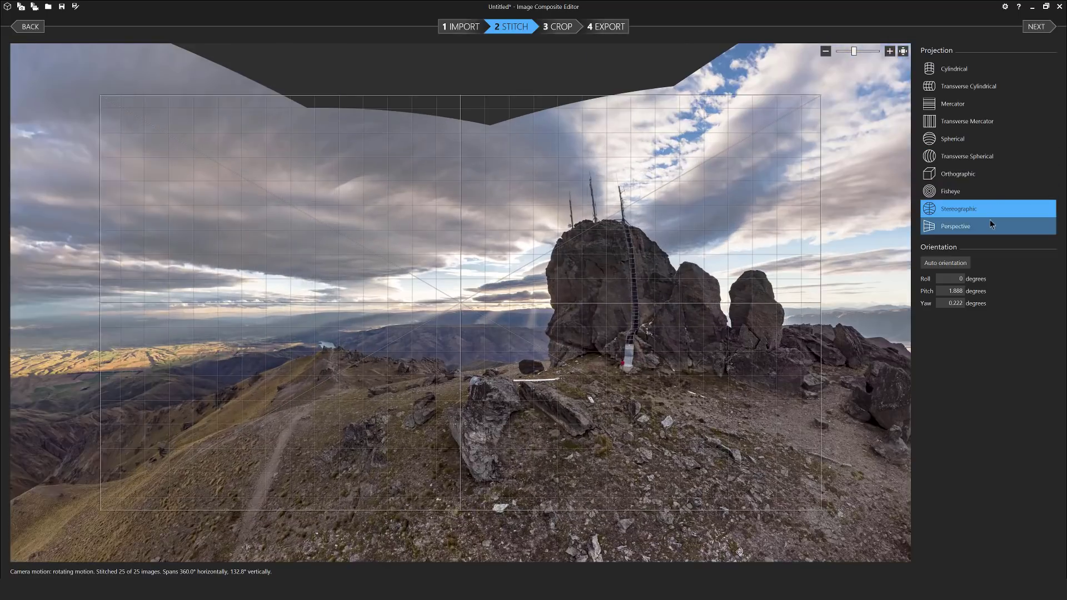
pyautogui.click(989, 224)
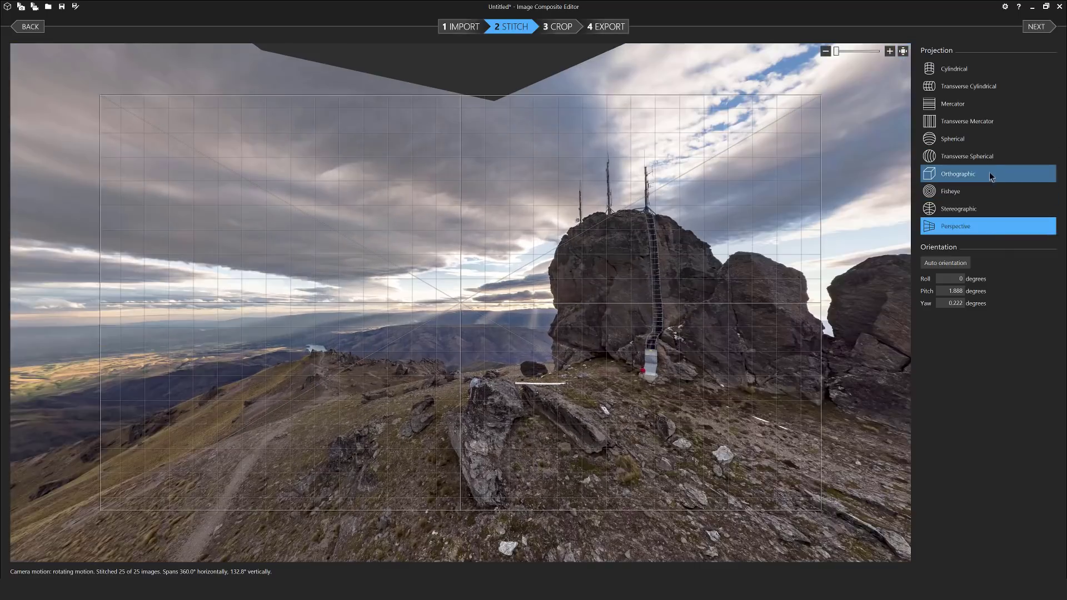
pyautogui.click(999, 138)
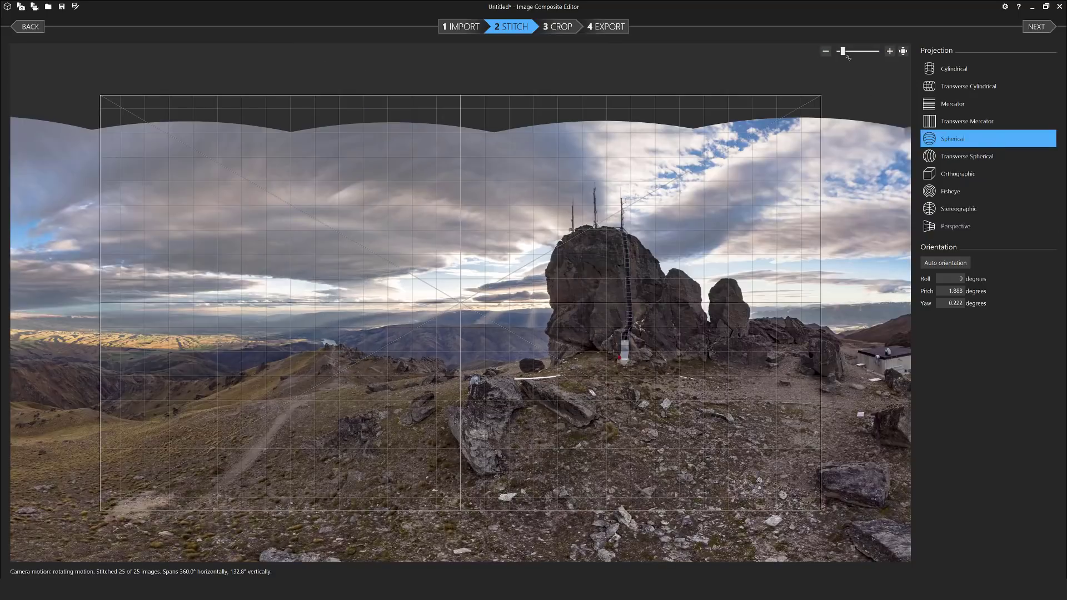
# Step: Zoom out and level the panorama to roll -0.003° and pitch 1°
pyautogui.moveTo(844, 52); pyautogui.dragTo(833, 55)
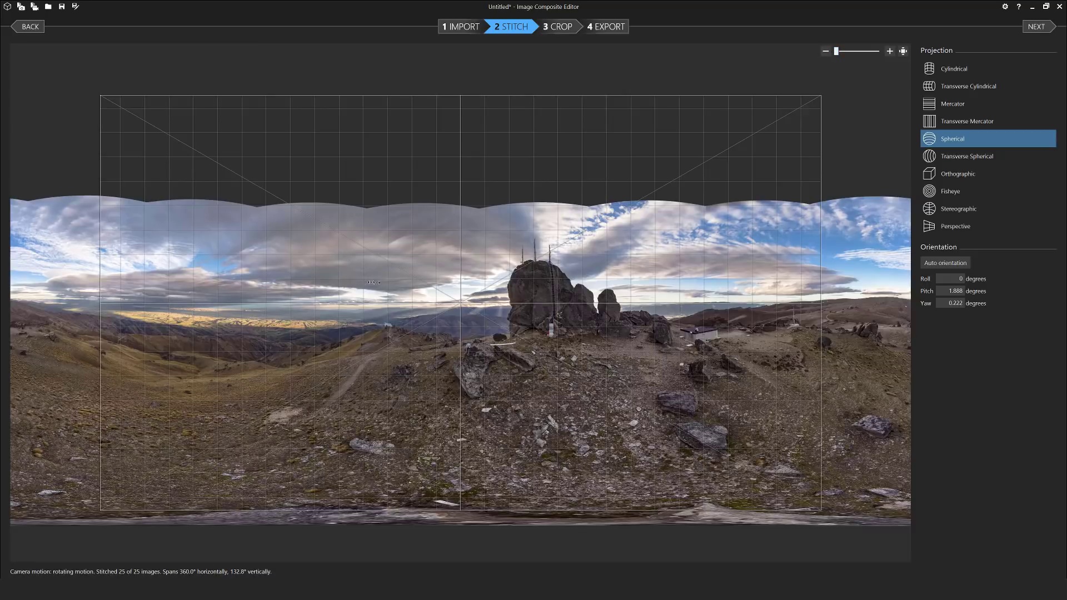
pyautogui.moveTo(464, 318); pyautogui.dragTo(463, 316)
pyautogui.moveTo(461, 341); pyautogui.dragTo(457, 339)
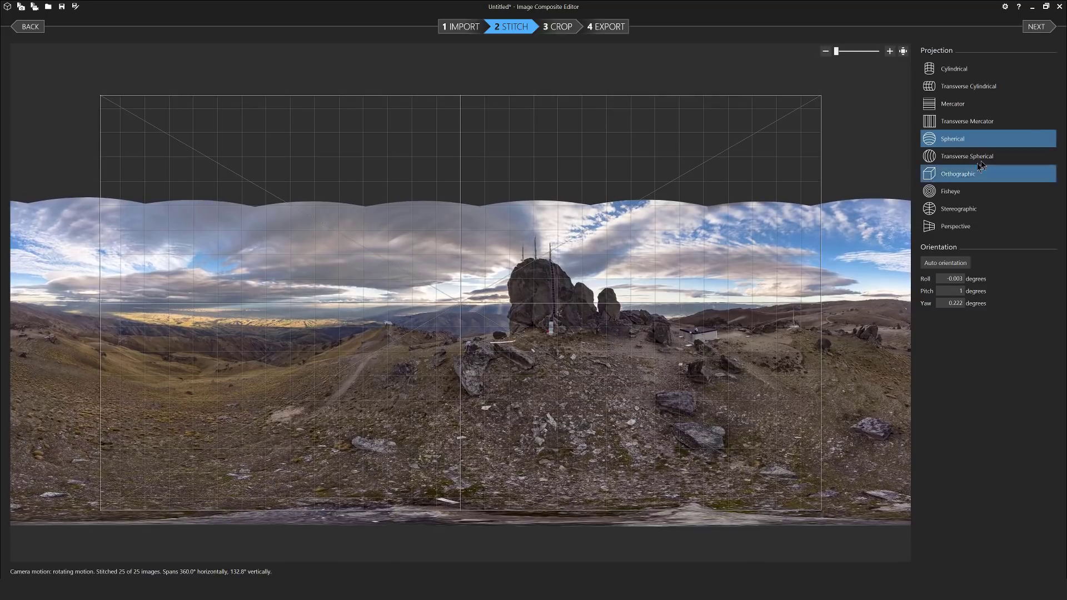
# Step: Fill the panorama's wavy top edge using Auto complete, keeping auto completion enabled
pyautogui.click(1035, 29)
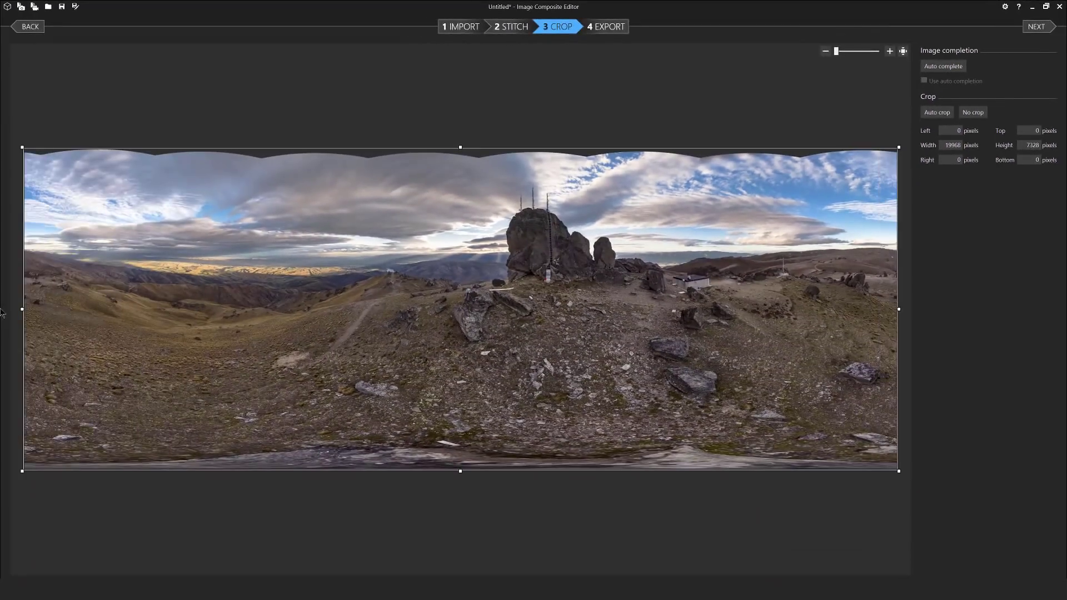
pyautogui.click(965, 69)
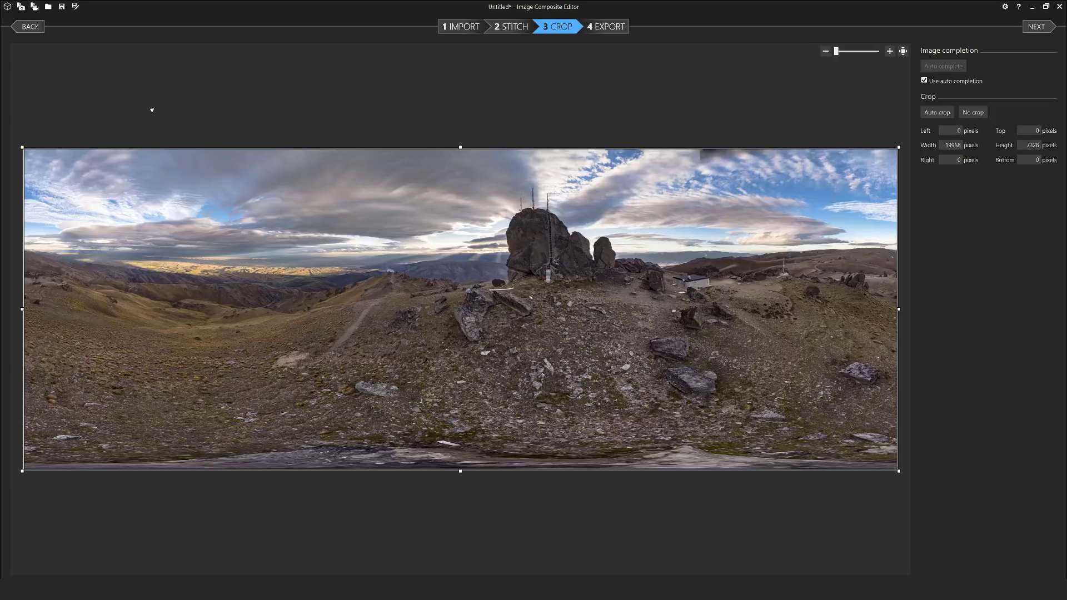
pyautogui.click(924, 80)
pyautogui.click(925, 81)
pyautogui.click(1049, 35)
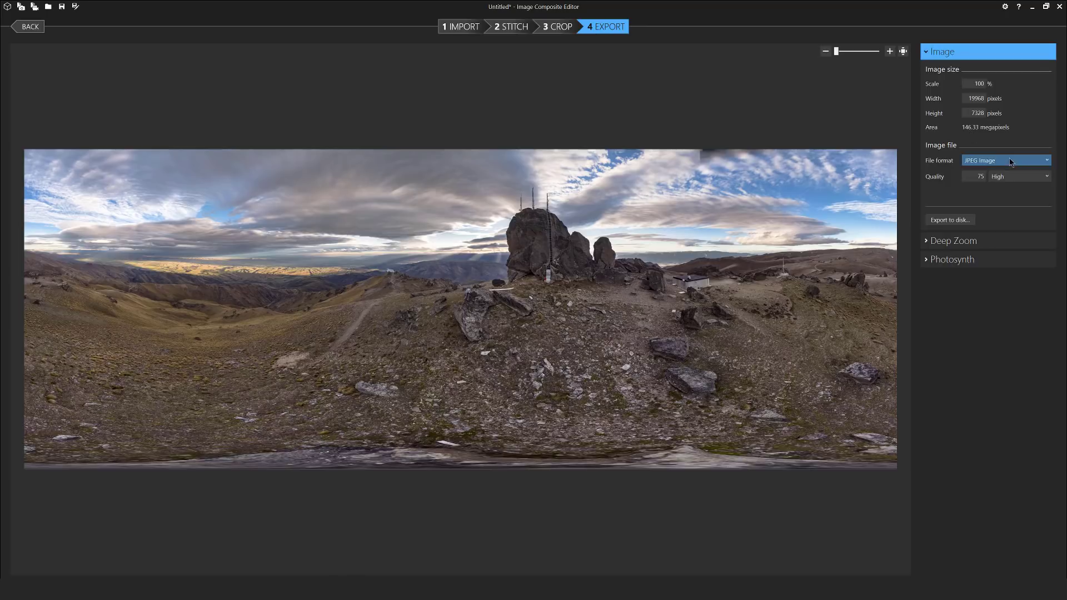
# Step: Set the export file format to TIFF Image, leaving the alpha channel unchecked
pyautogui.click(1043, 161)
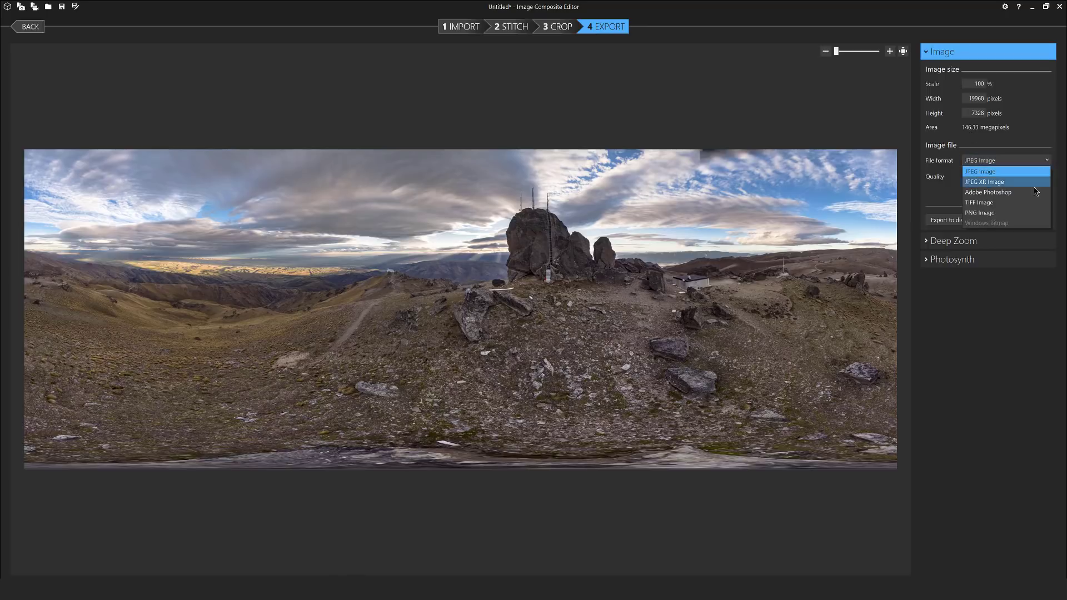
pyautogui.click(1034, 204)
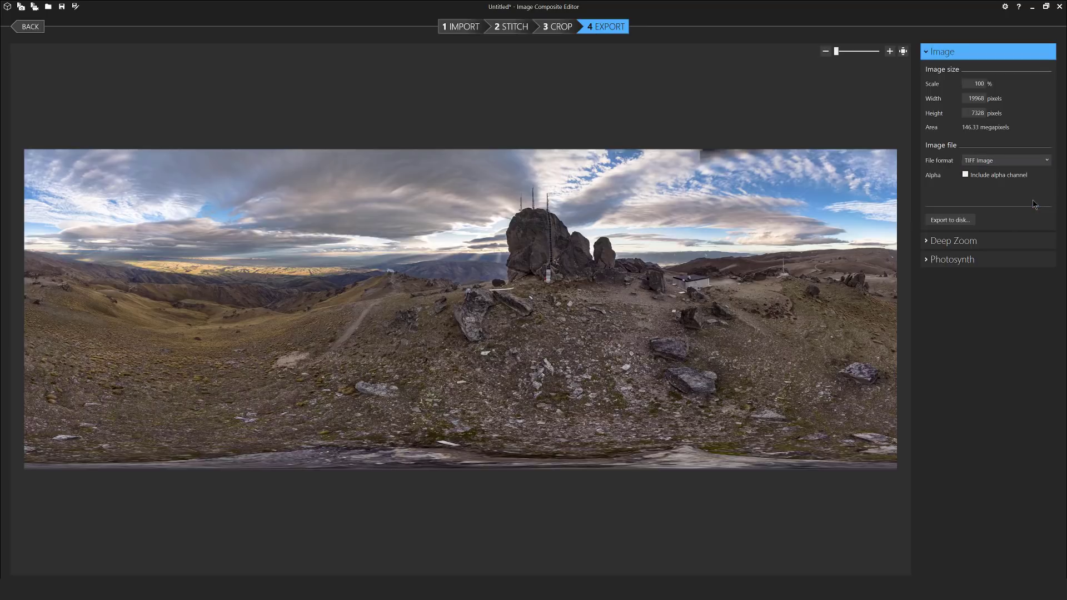